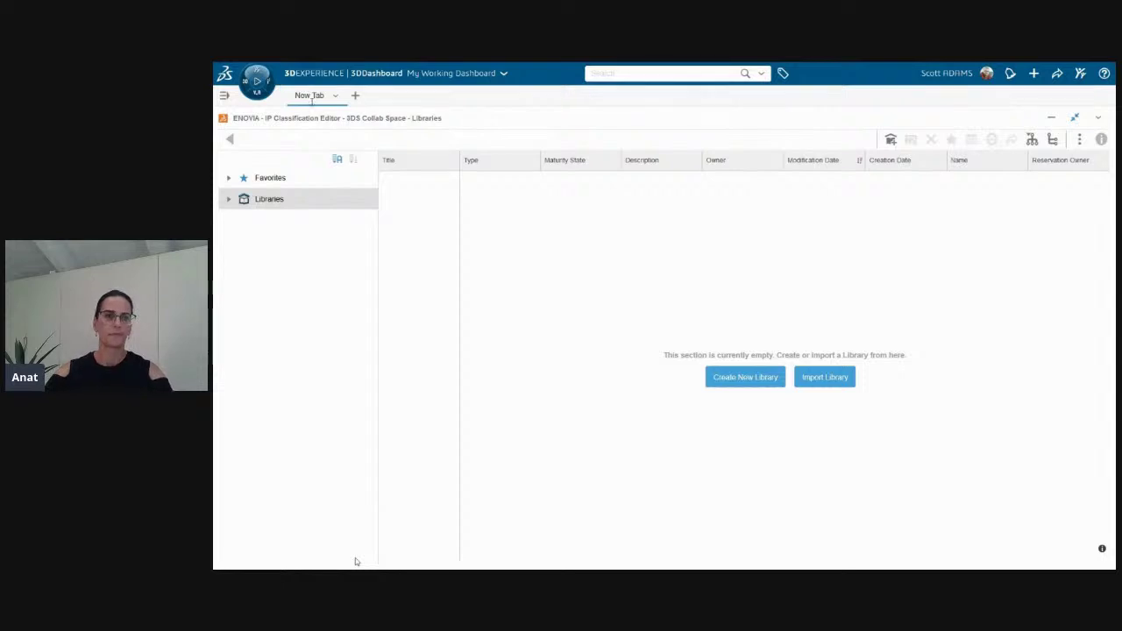
Step: Rename the dashboard's "New Tab" tab to "Classification"
{"action": "double_click", "coordinate": [299, 95]}
{"action": "type", "text": "C"}
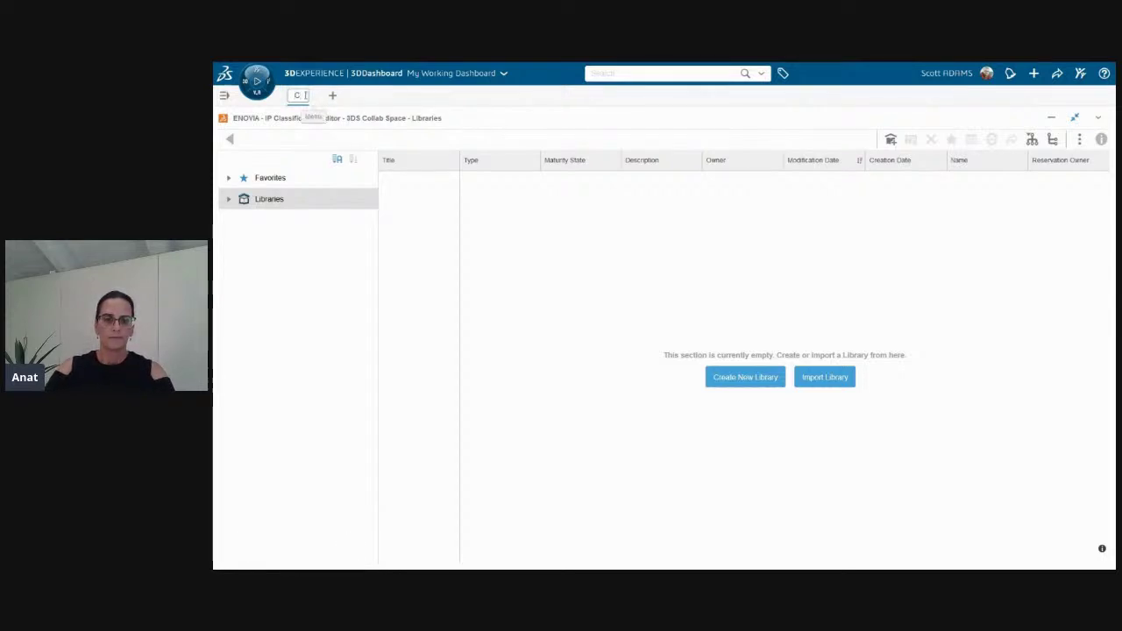
{"action": "type", "text": "lassification"}
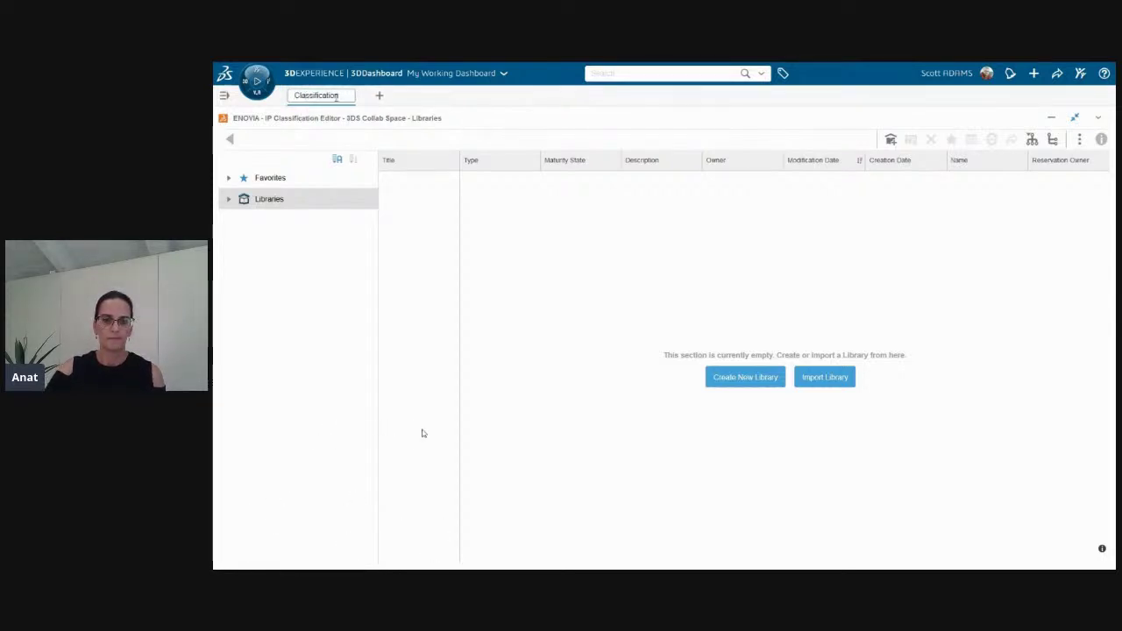
{"action": "key", "text": "Return"}
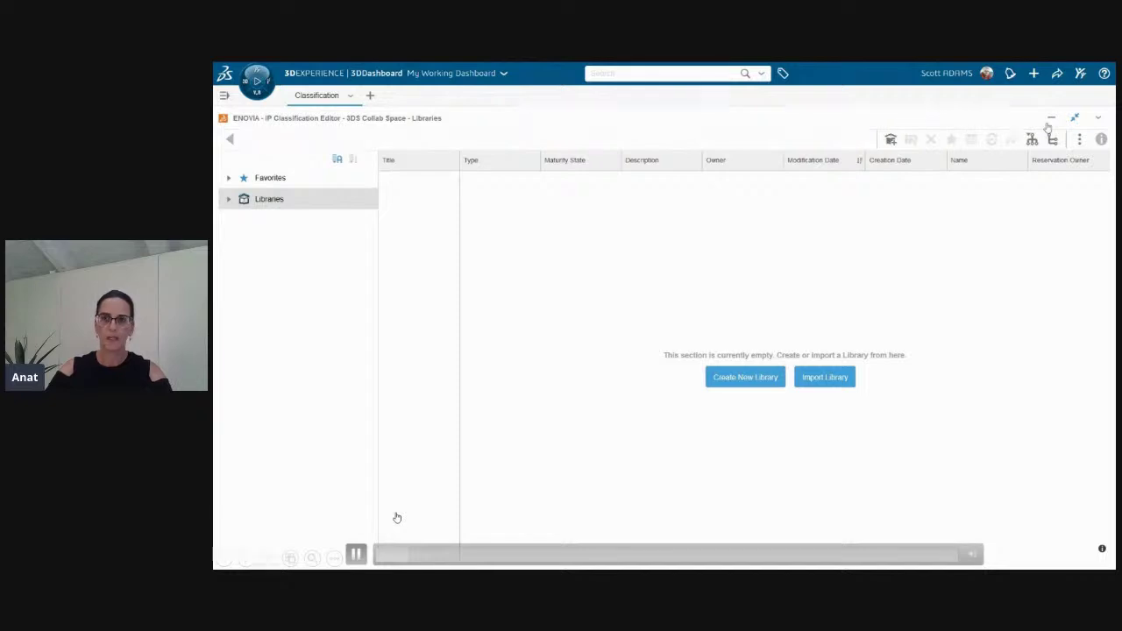
Step: Turn off Use Index in the IP Classification Editor widget's preferences and save them
{"action": "left_click", "coordinate": [1097, 118]}
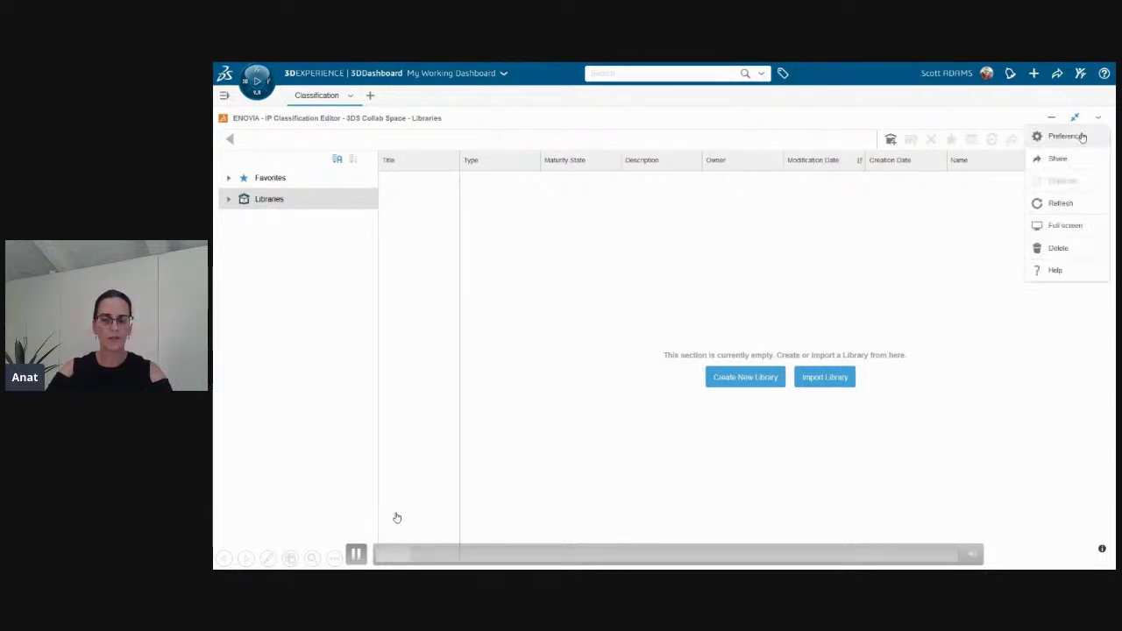
{"action": "left_click", "coordinate": [1081, 137]}
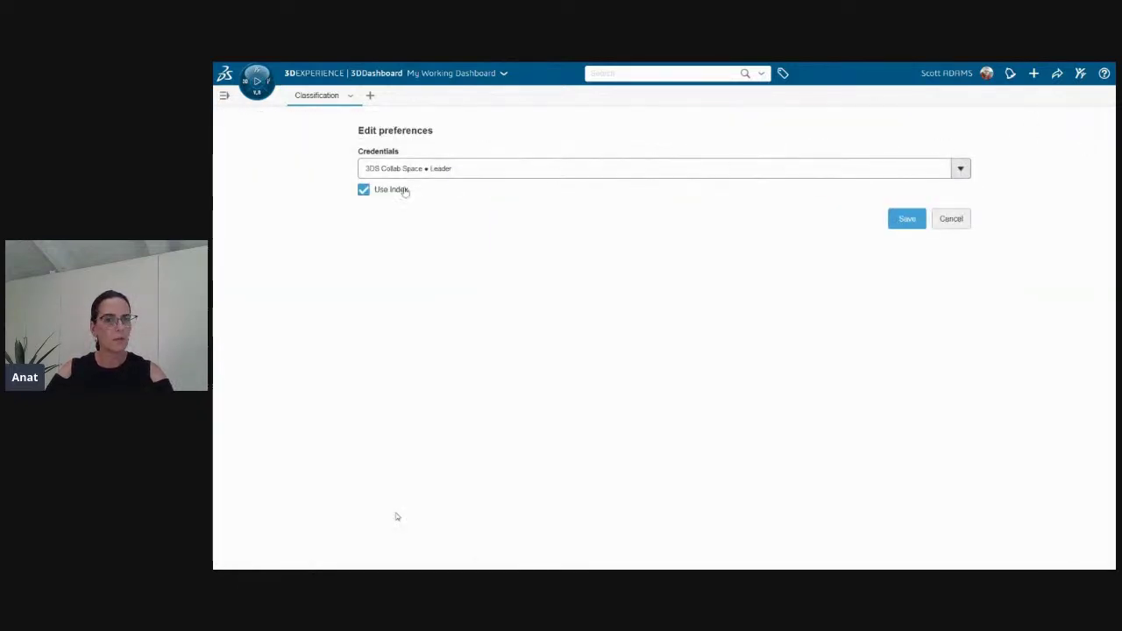
{"action": "left_click", "coordinate": [364, 190]}
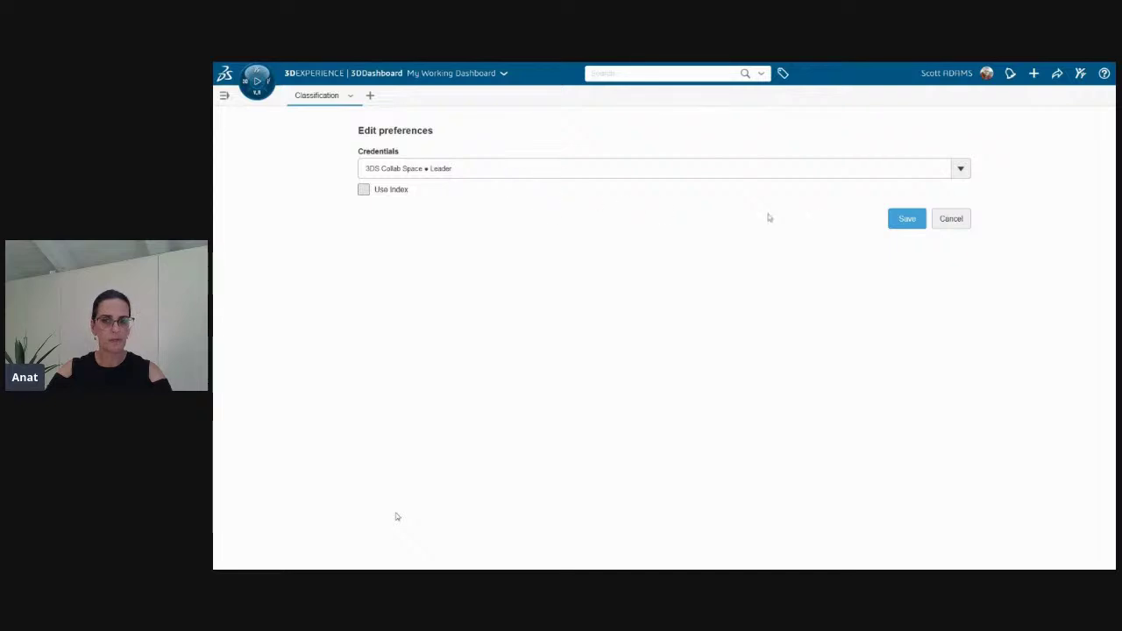
{"action": "left_click", "coordinate": [907, 219]}
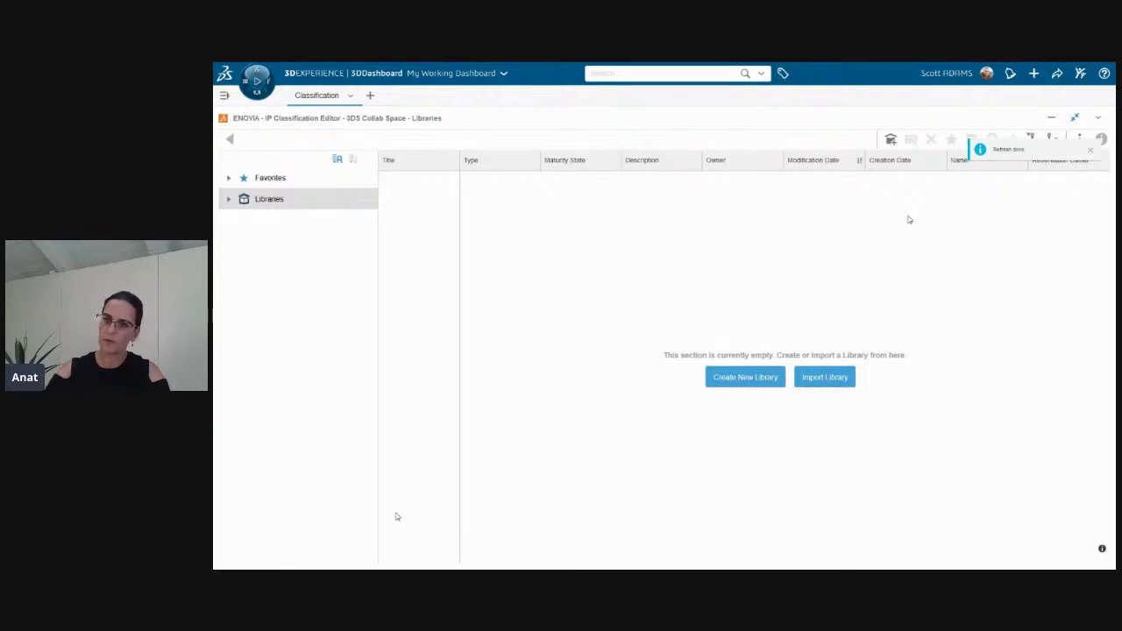
Step: Create a new library titled "Standard Procedures" and widen the Title column to fit its name
{"action": "left_click", "coordinate": [730, 378]}
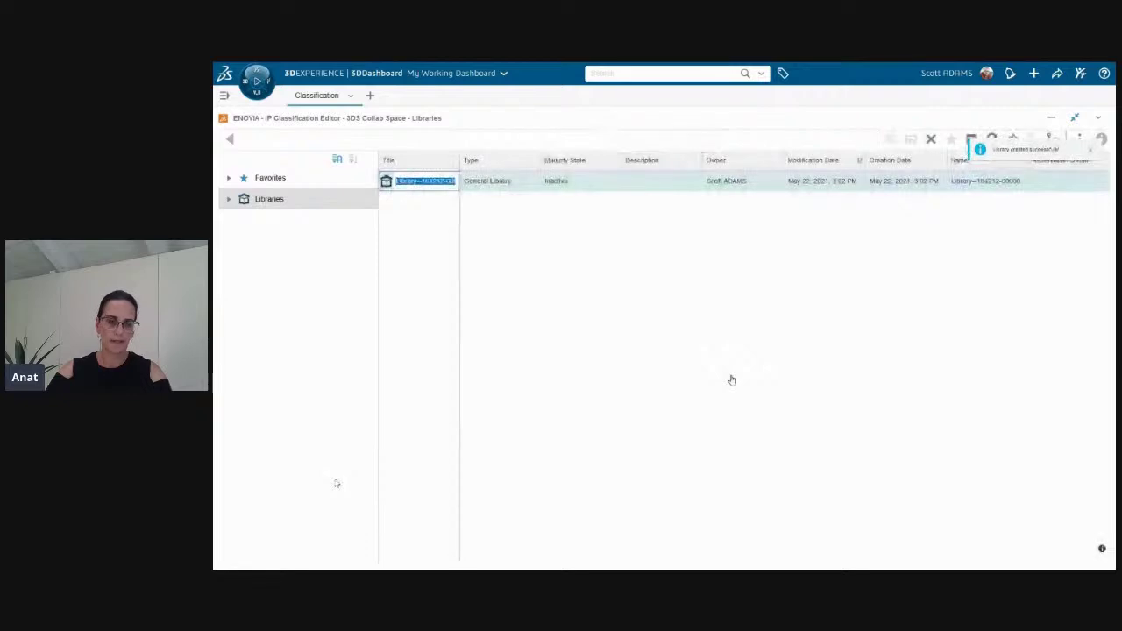
{"action": "type", "text": "Standard"}
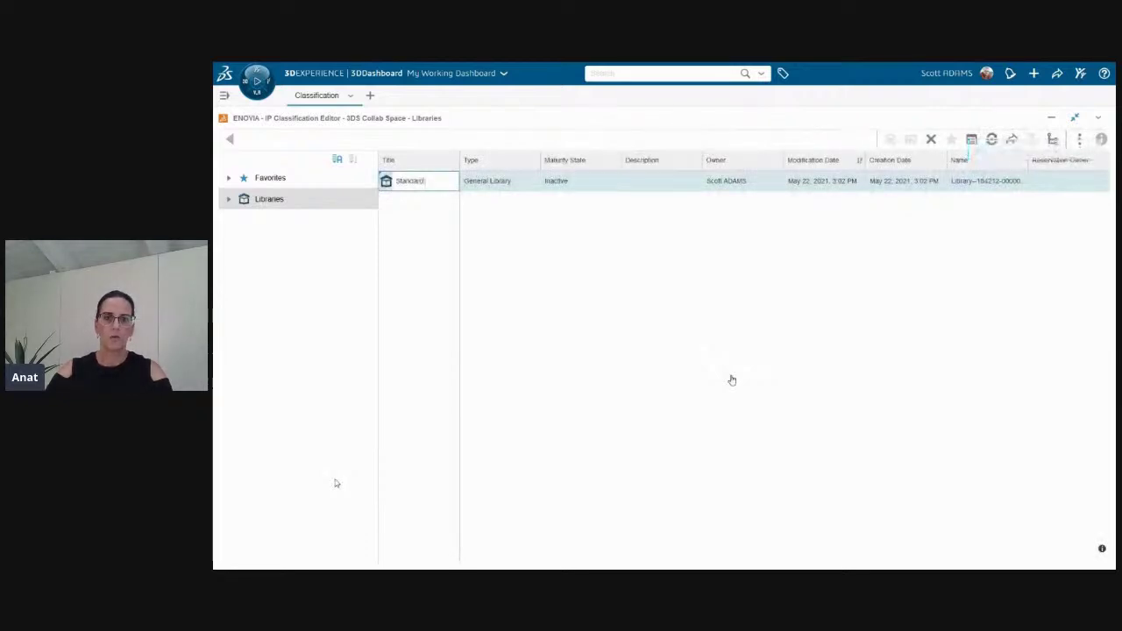
{"action": "type", "text": " Procedures"}
{"action": "key", "text": "Return"}
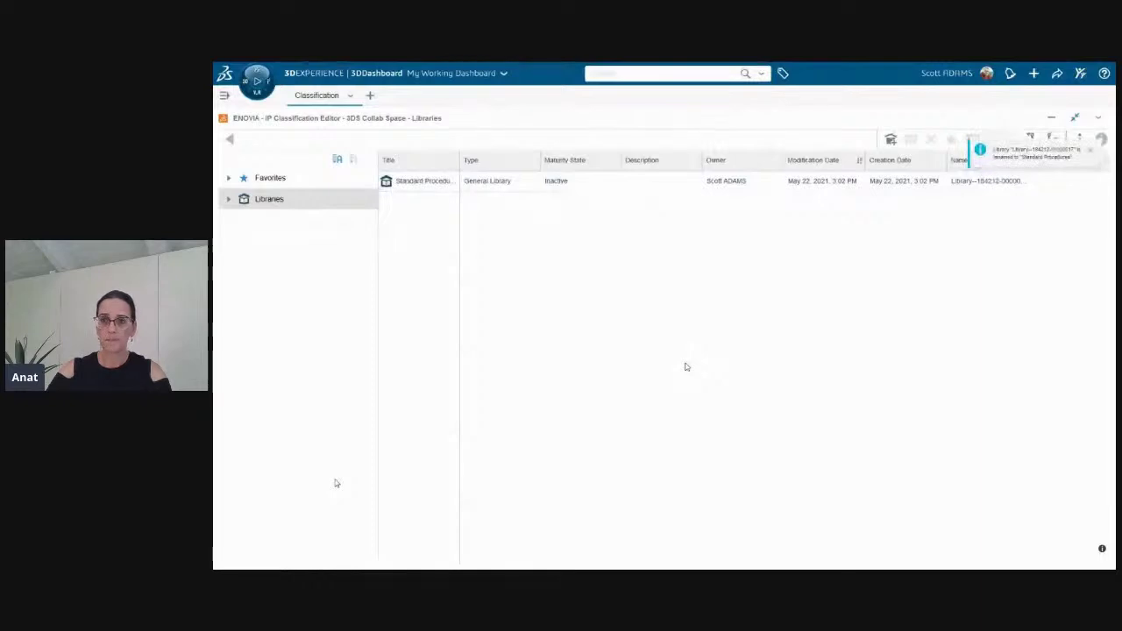
{"action": "double_click", "coordinate": [458, 295]}
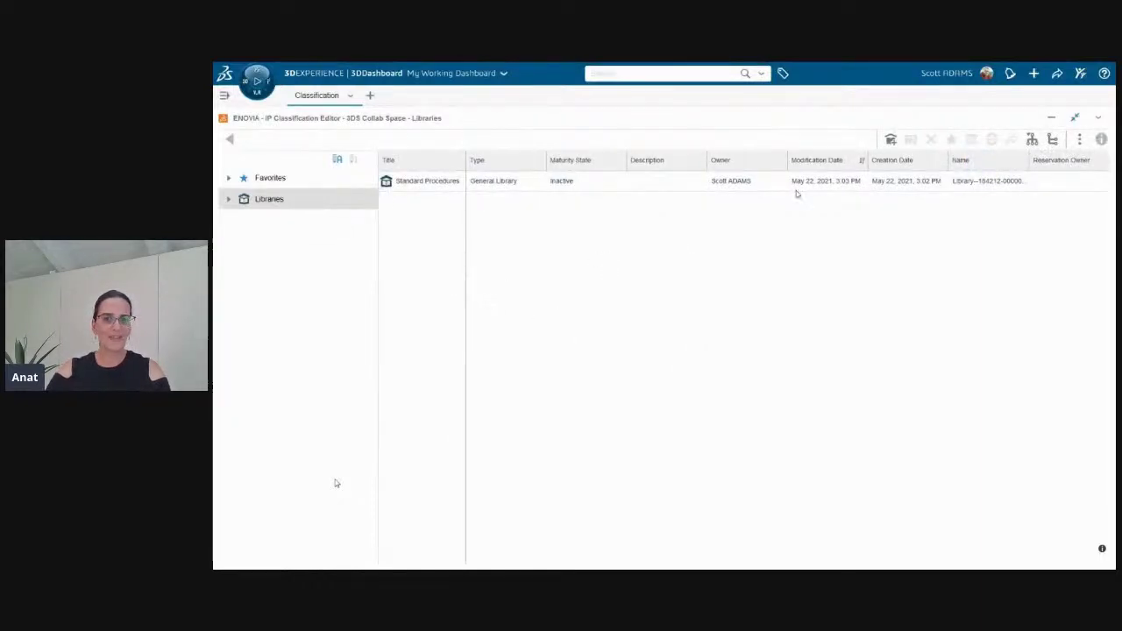
Step: Create a second library titled "Mechanical Components"
{"action": "left_click", "coordinate": [891, 142]}
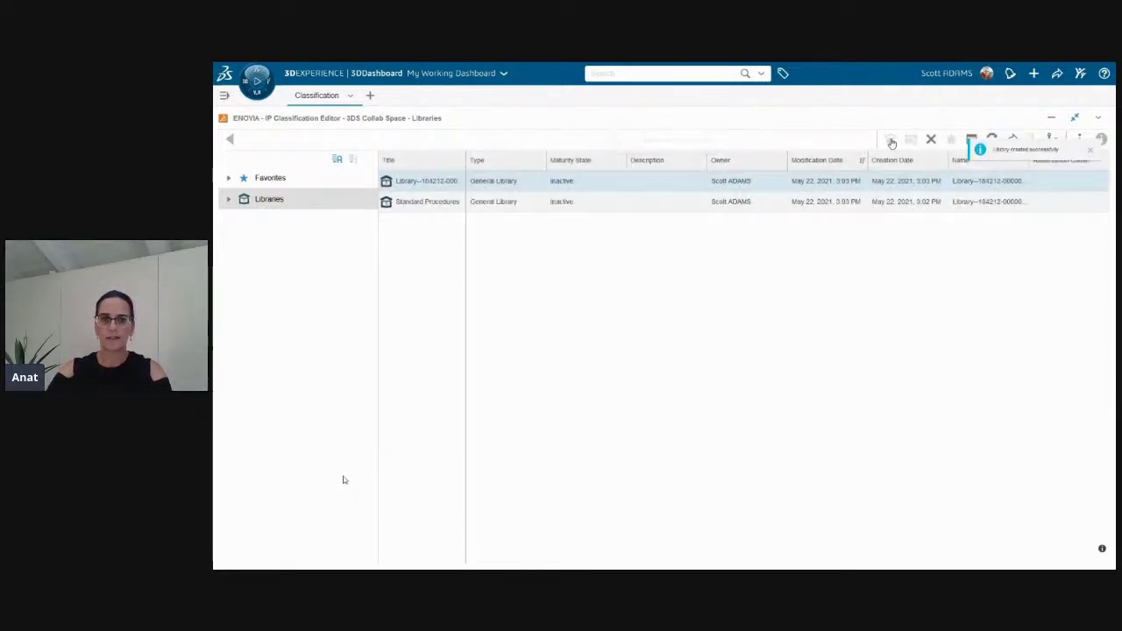
{"action": "type", "text": "Mechanica"}
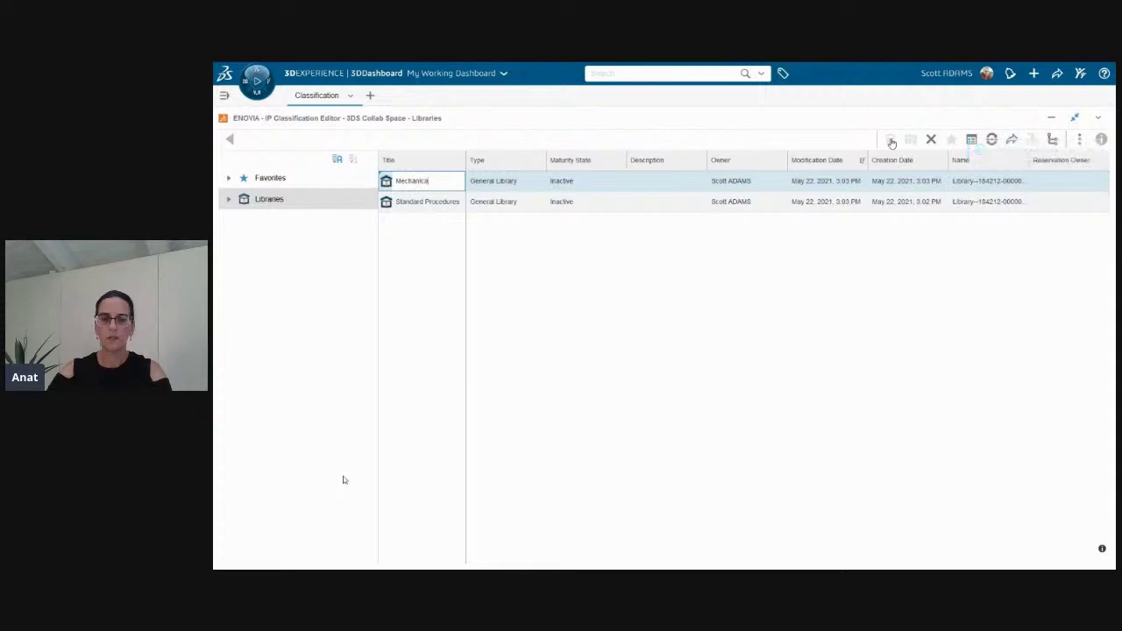
{"action": "type", "text": "l Components"}
{"action": "left_click", "coordinate": [430, 278]}
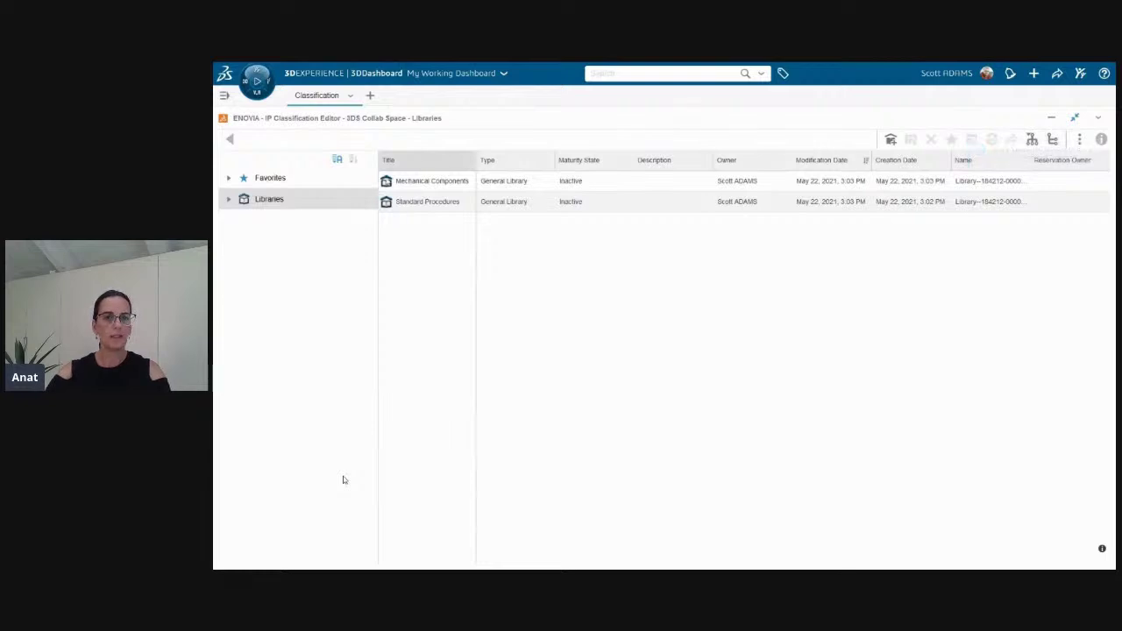
Step: Create a new class titled "Valves" in the Mechanical Components library
{"action": "left_click", "coordinate": [229, 201]}
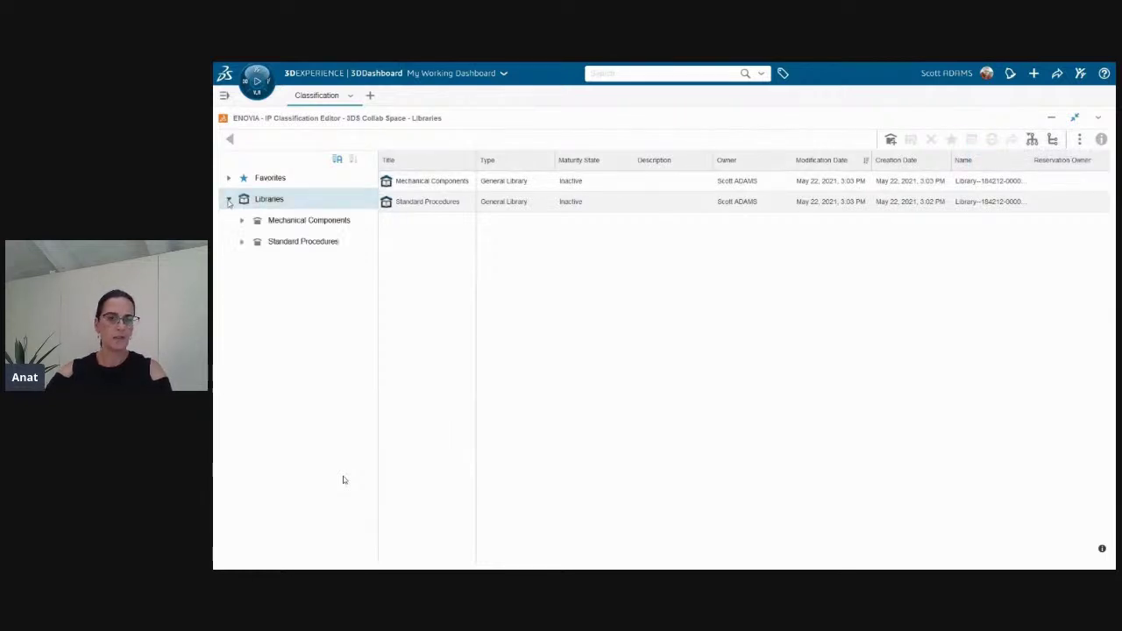
{"action": "left_click", "coordinate": [291, 222]}
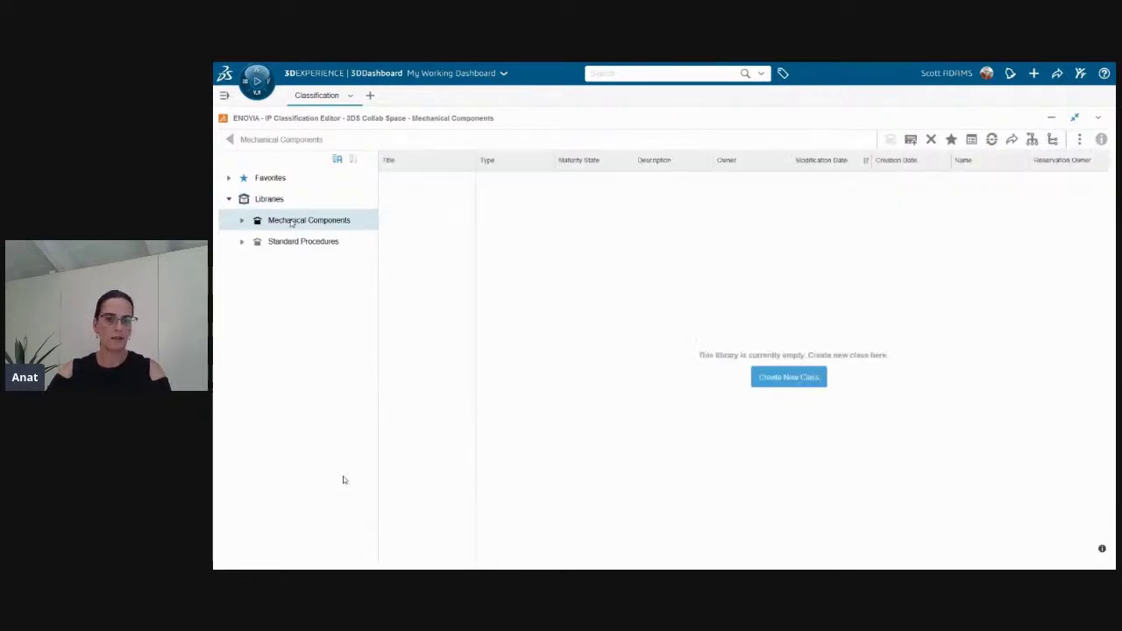
{"action": "left_click", "coordinate": [792, 379]}
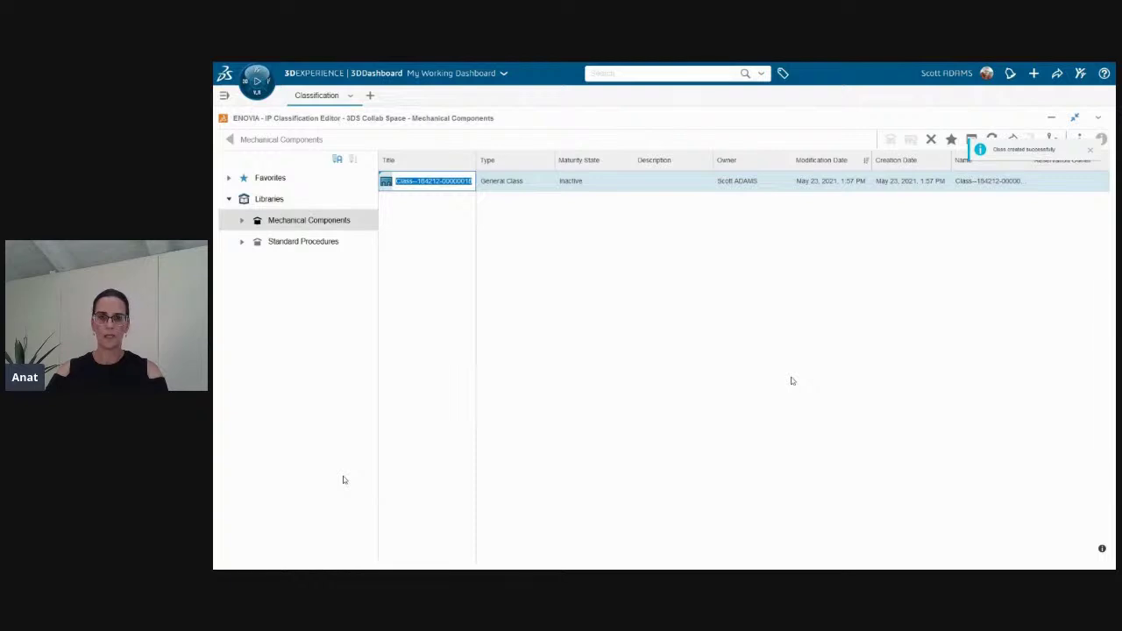
{"action": "type", "text": "Valves"}
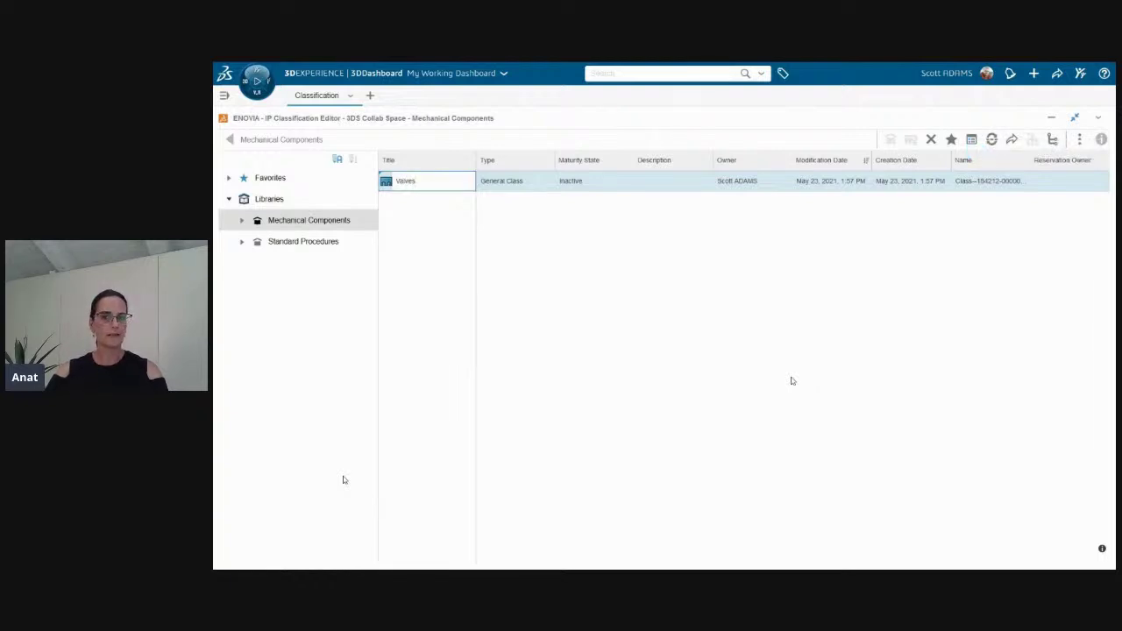
{"action": "left_click", "coordinate": [791, 381]}
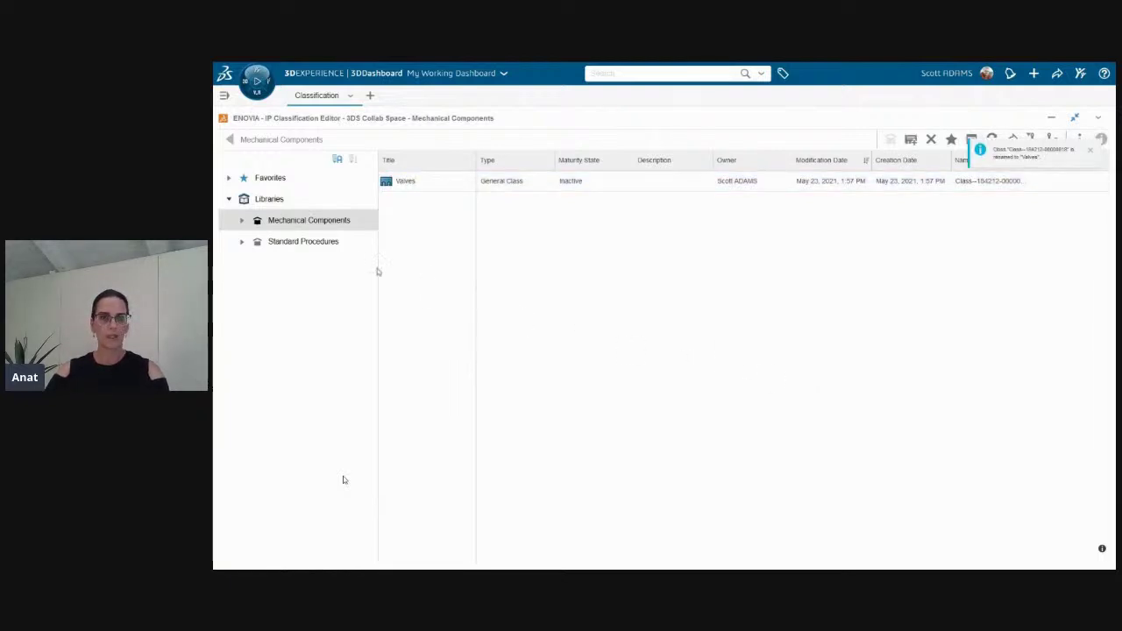
Step: Create a subclass titled "Rotary Valves" under the Valves class of the Mechanical Components library
{"action": "left_click", "coordinate": [242, 221]}
{"action": "left_click", "coordinate": [291, 242]}
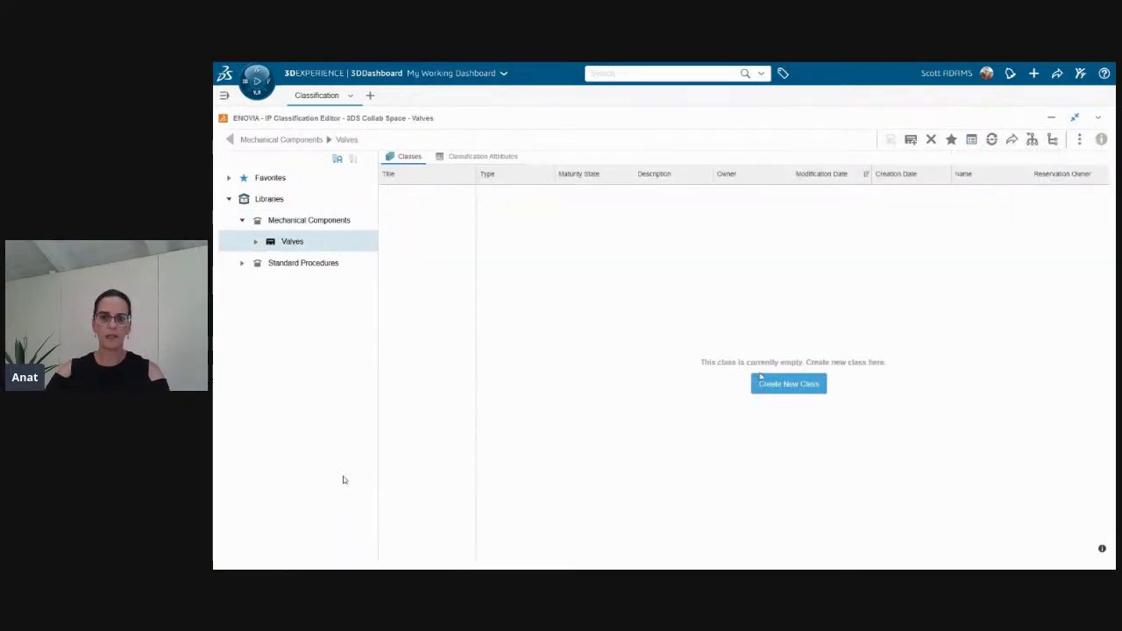
{"action": "left_click", "coordinate": [789, 385]}
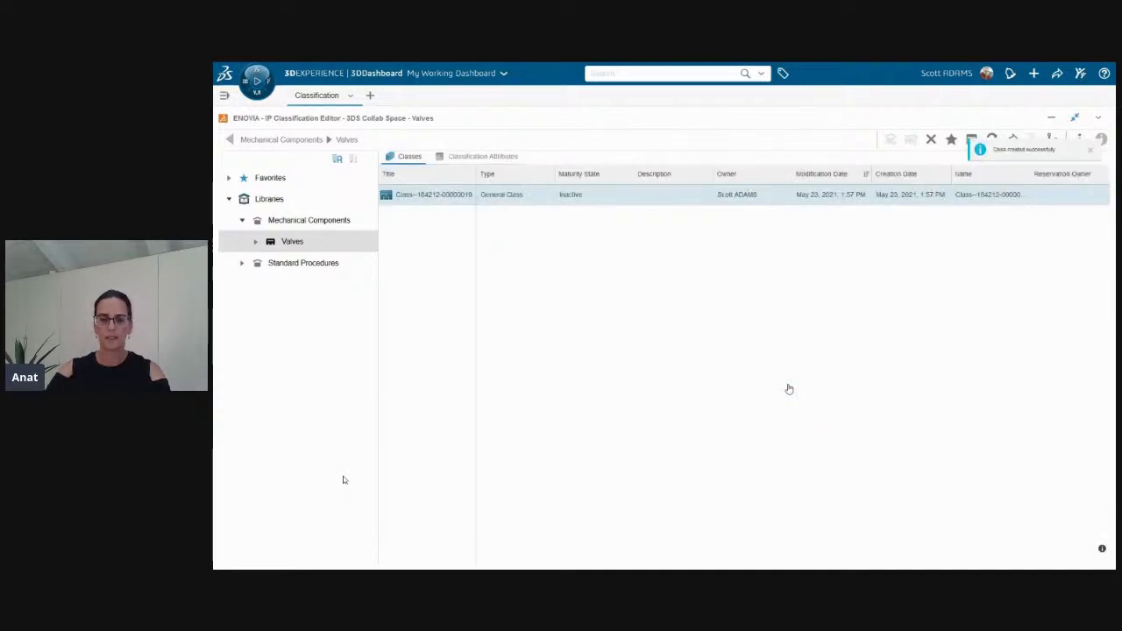
{"action": "type", "text": "Rotary Valves"}
{"action": "key", "text": "Return"}
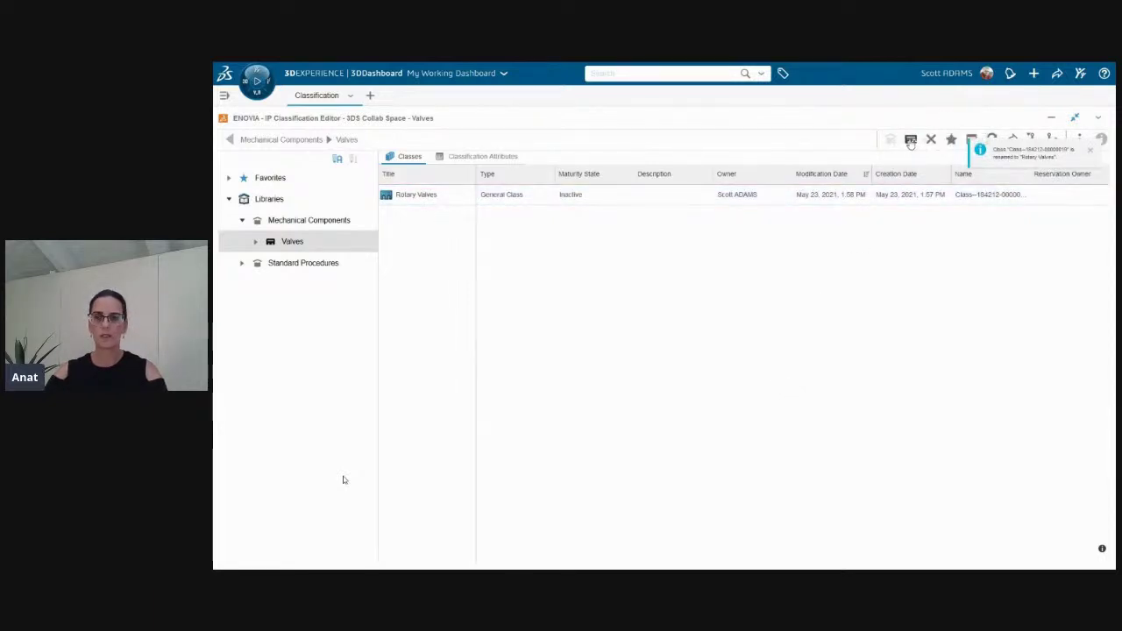
Step: Add another subclass titled "Sliding Valves" under the Valves class
{"action": "left_click", "coordinate": [911, 140]}
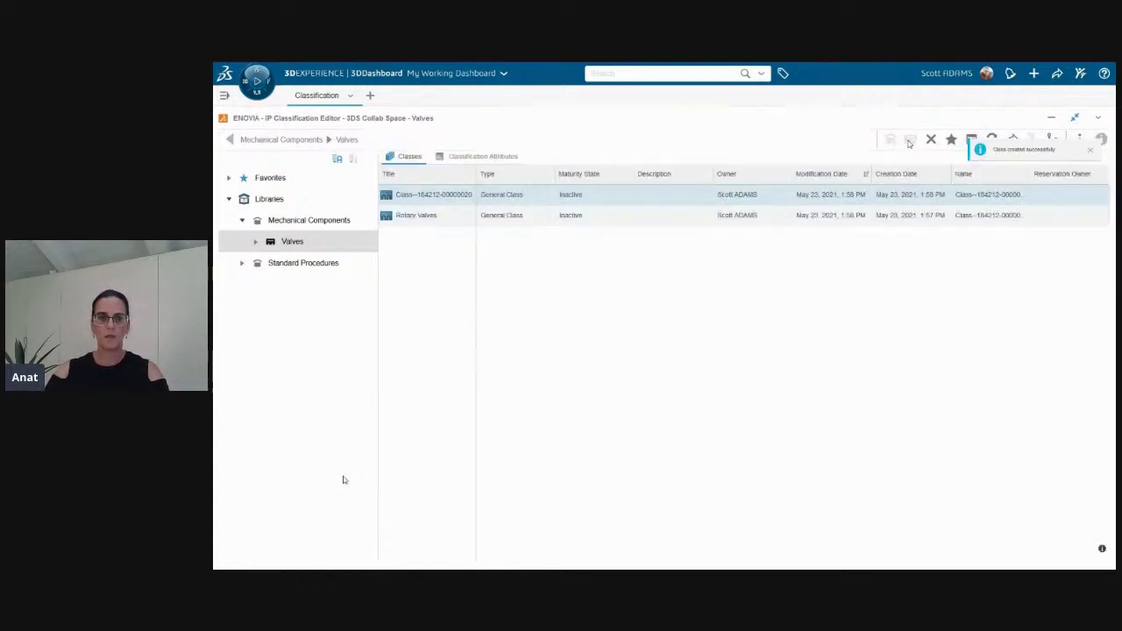
{"action": "type", "text": "Sliding Valves"}
{"action": "left_click", "coordinate": [430, 351]}
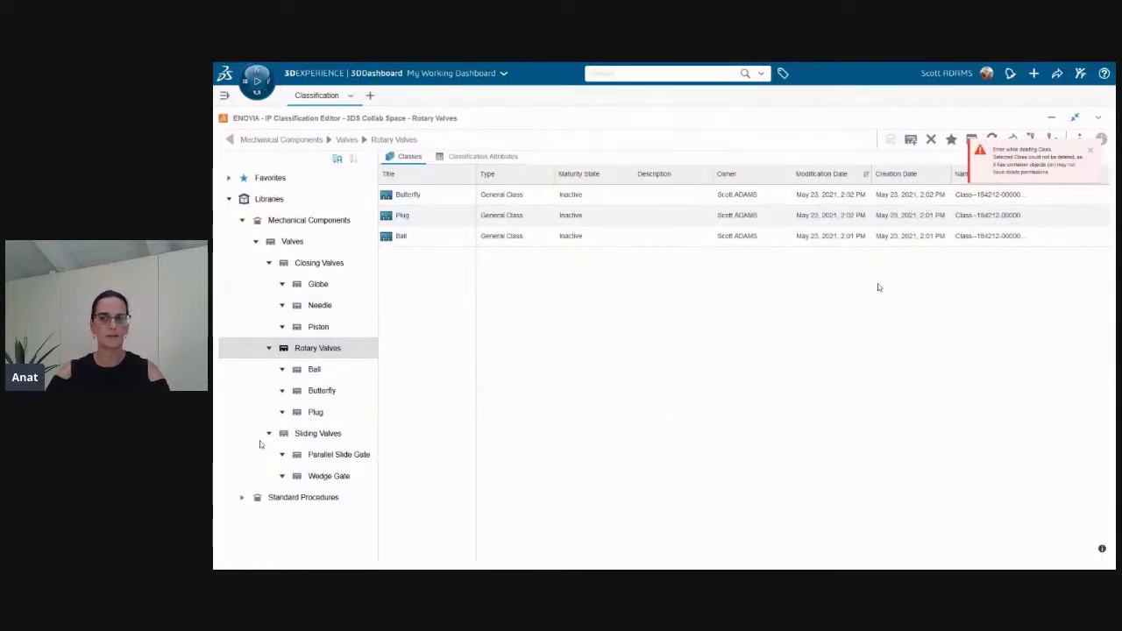
Step: Dismiss the deletion error, add the Rotary Valves class to the favorites and expand the Favorites list
{"action": "left_click", "coordinate": [1090, 154]}
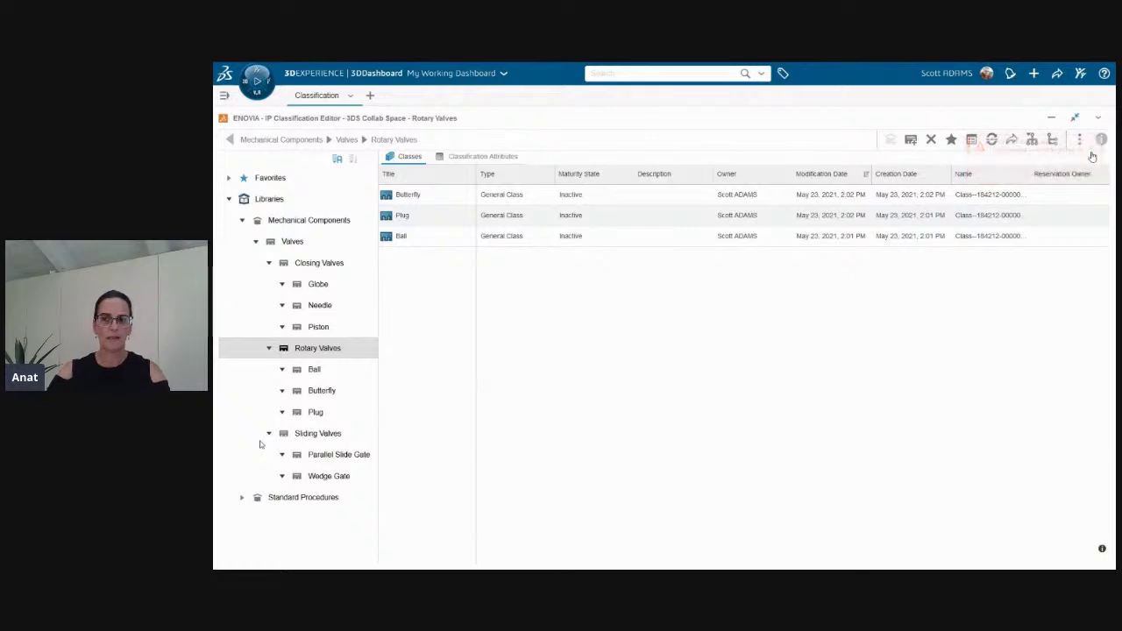
{"action": "left_click", "coordinate": [951, 141]}
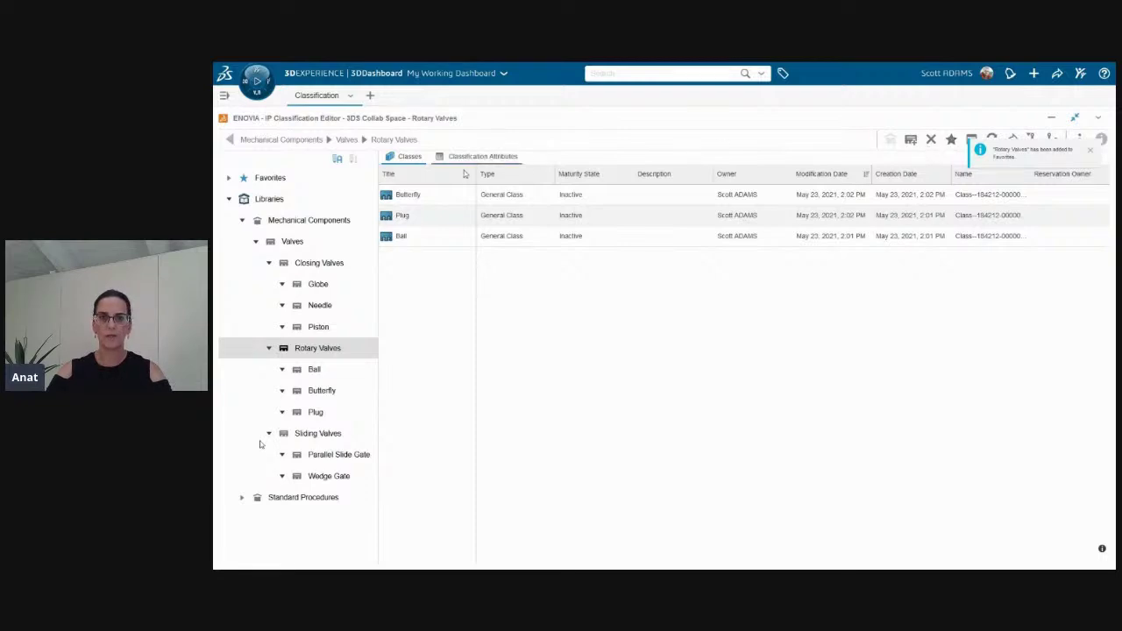
{"action": "left_click", "coordinate": [229, 178]}
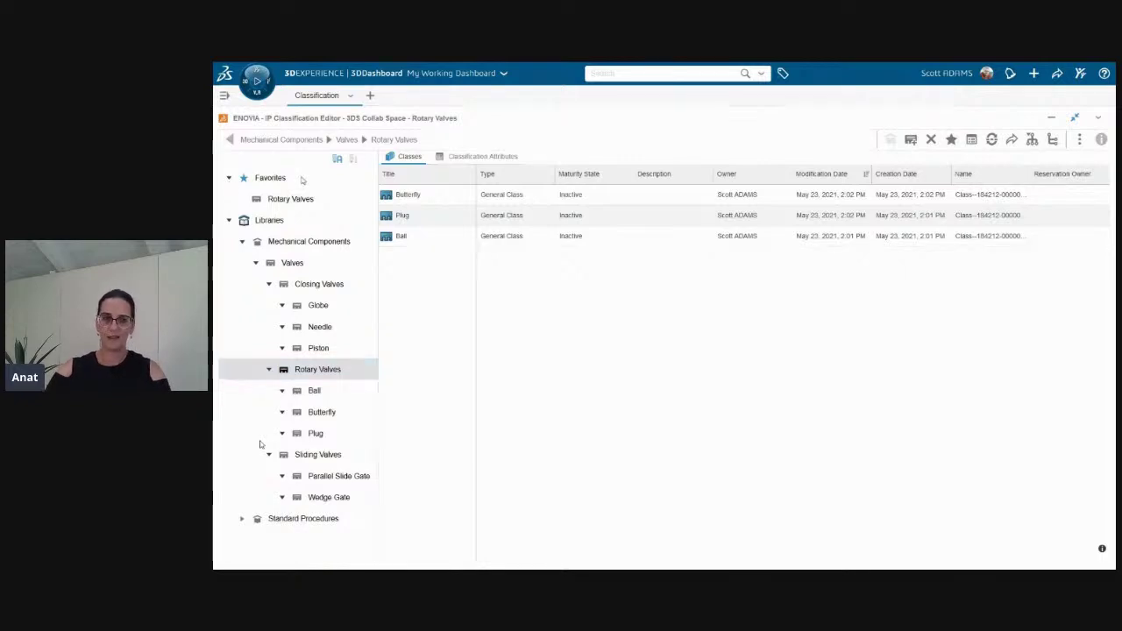
Step: Switch to the ENOVIA IP Classification app and open Attribute Group Maintenance under the library administration
{"action": "left_click", "coordinate": [257, 81]}
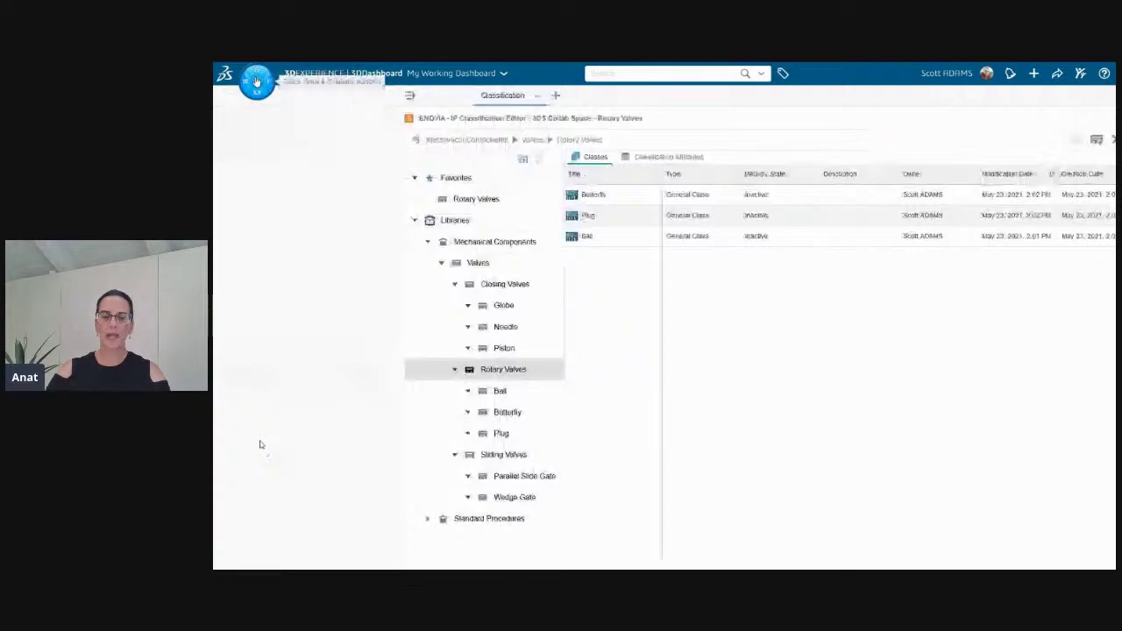
{"action": "left_click", "coordinate": [359, 217]}
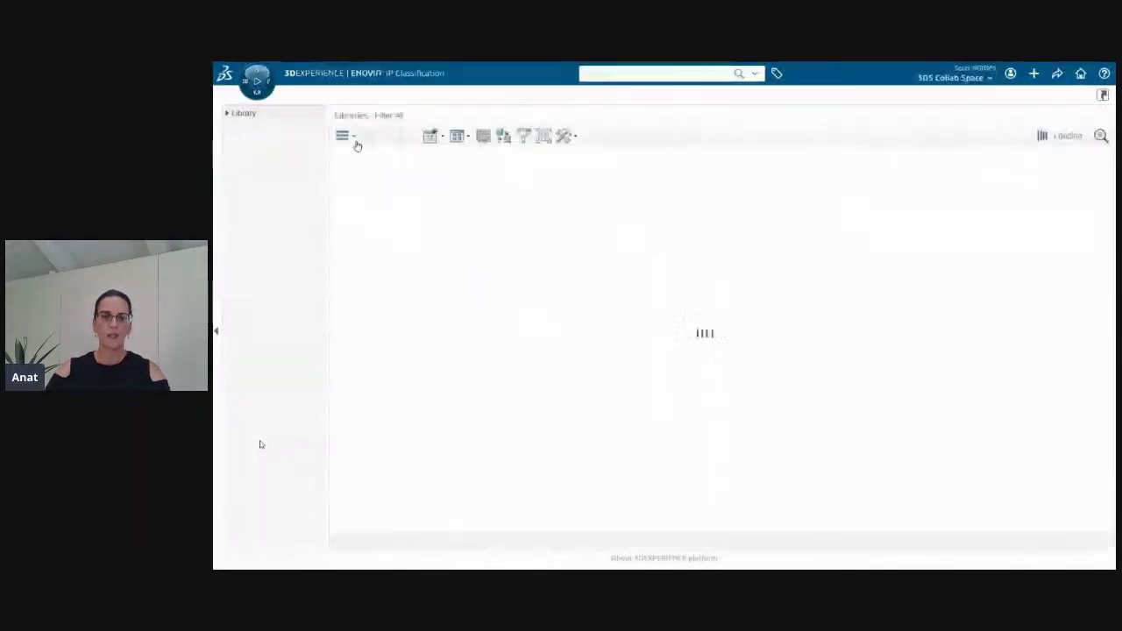
{"action": "left_click", "coordinate": [227, 113]}
{"action": "left_click", "coordinate": [227, 214]}
{"action": "left_click", "coordinate": [263, 235]}
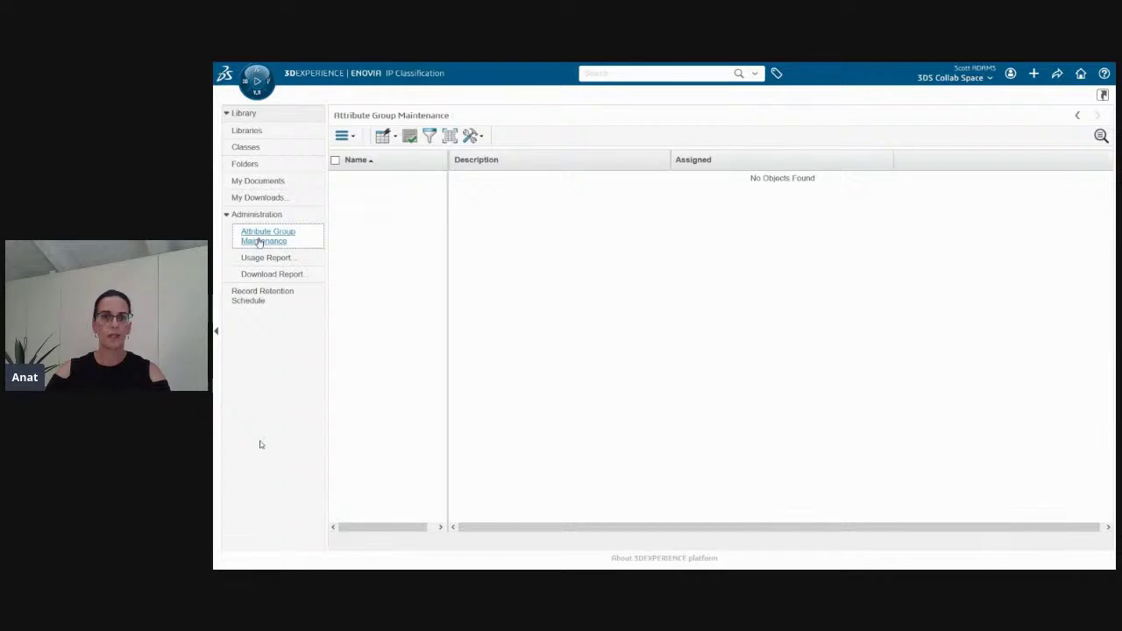
Step: Create a new attribute group named "Valves Attributes", using the same text as its description
{"action": "left_click", "coordinate": [344, 136]}
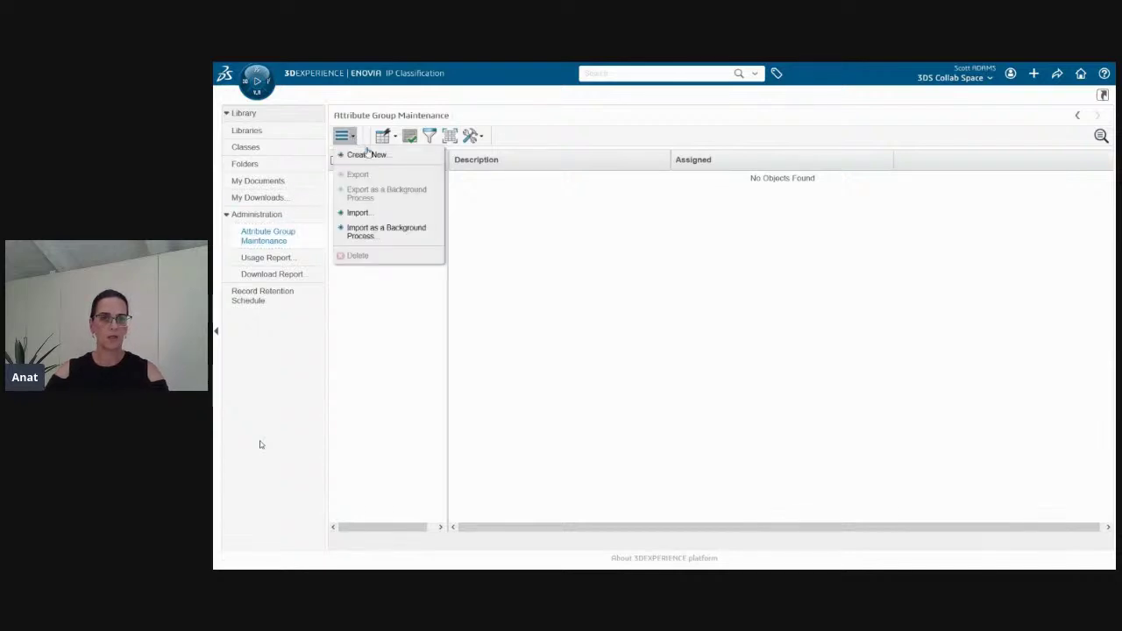
{"action": "left_click", "coordinate": [368, 154]}
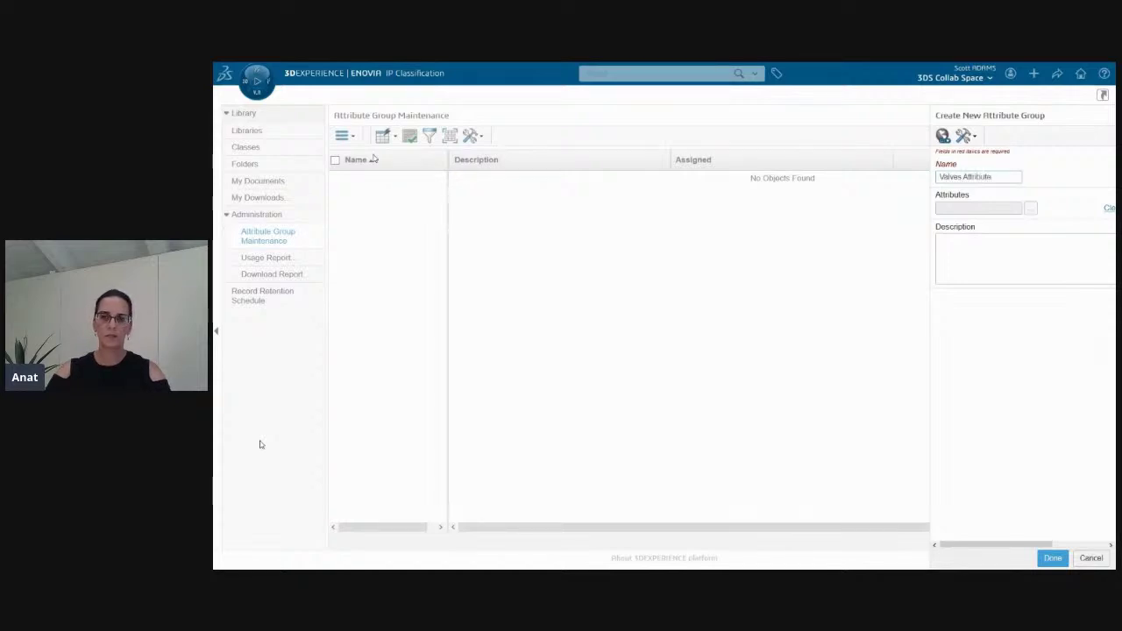
{"action": "left_click_drag", "start_coordinate": [996, 177], "coordinate": [929, 178]}
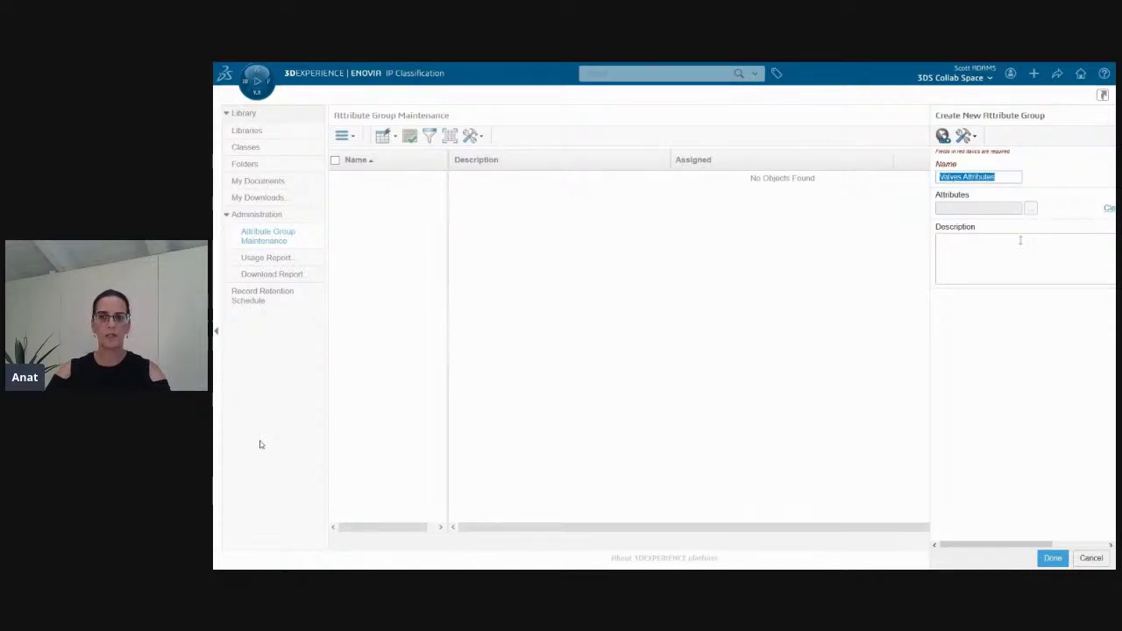
{"action": "key", "text": "ctrl+c"}
{"action": "left_click", "coordinate": [1020, 240]}
{"action": "key", "text": "ctrl+v"}
{"action": "left_click", "coordinate": [1052, 558]}
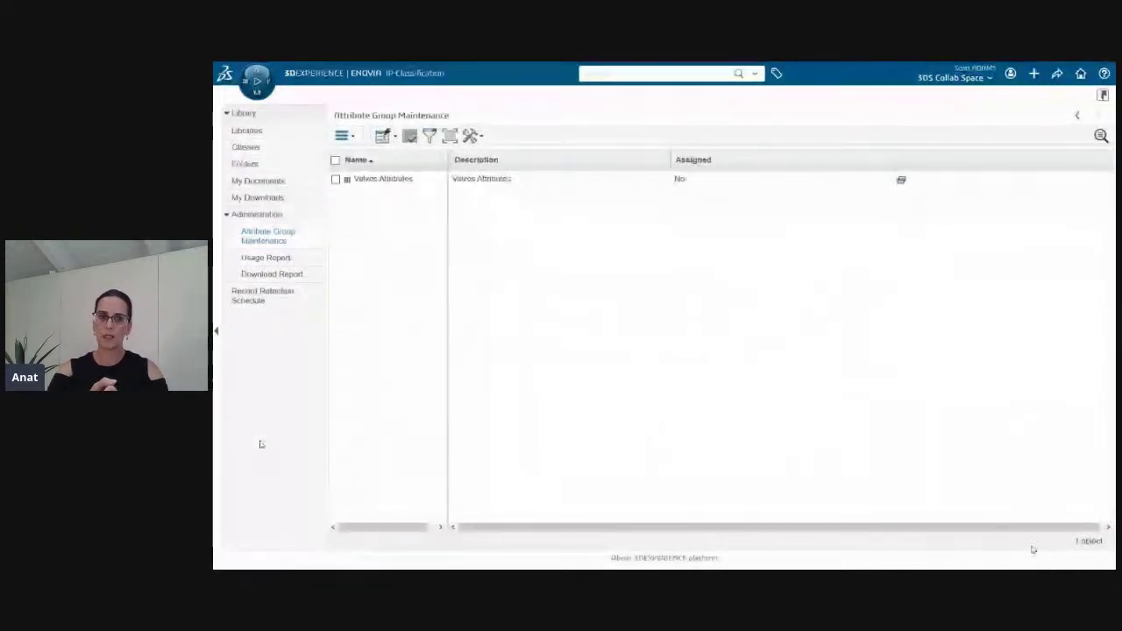
Step: Start a new classification attribute in the Valves Attributes group, with "Type of Operation" as its name, display name and description
{"action": "left_click", "coordinate": [391, 179]}
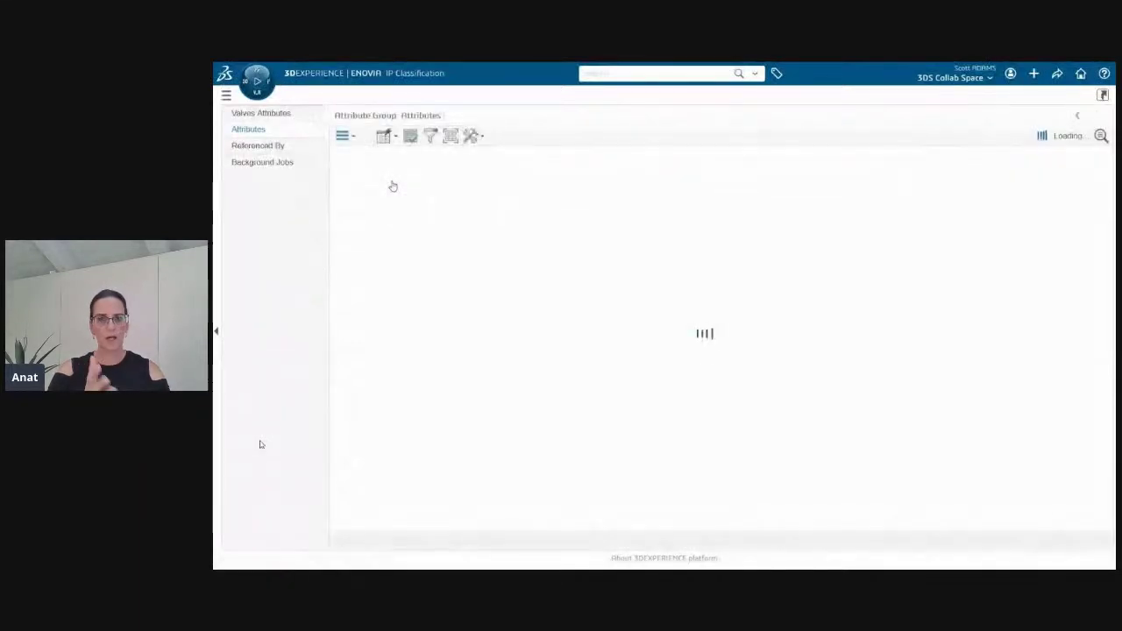
{"action": "left_click", "coordinate": [344, 136]}
{"action": "left_click", "coordinate": [366, 159]}
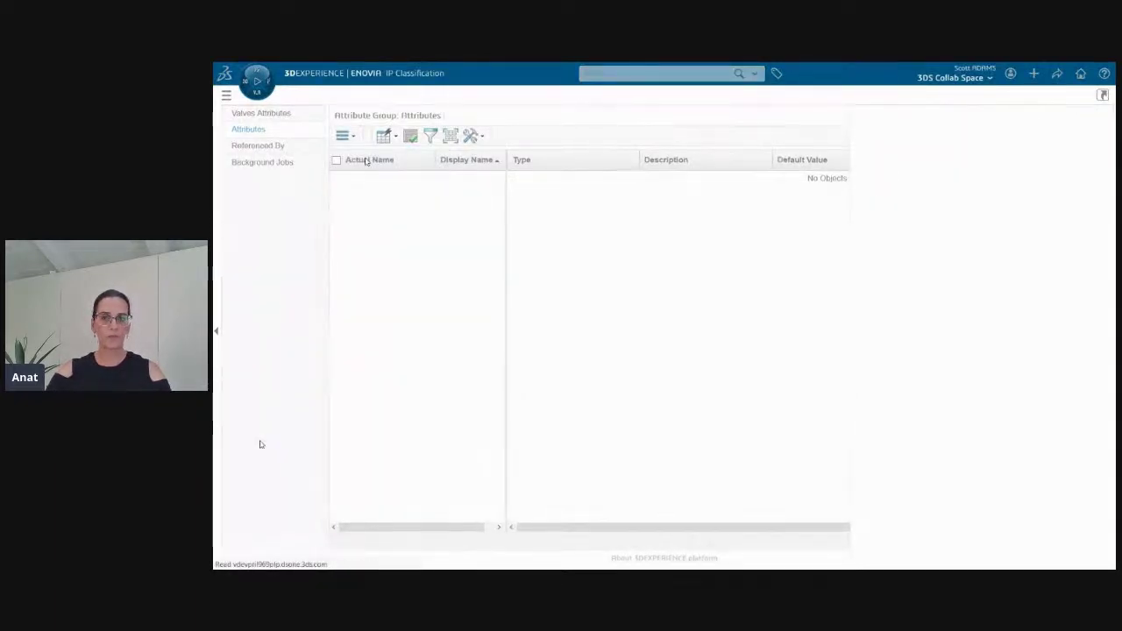
{"action": "type", "text": "Type of Operat"}
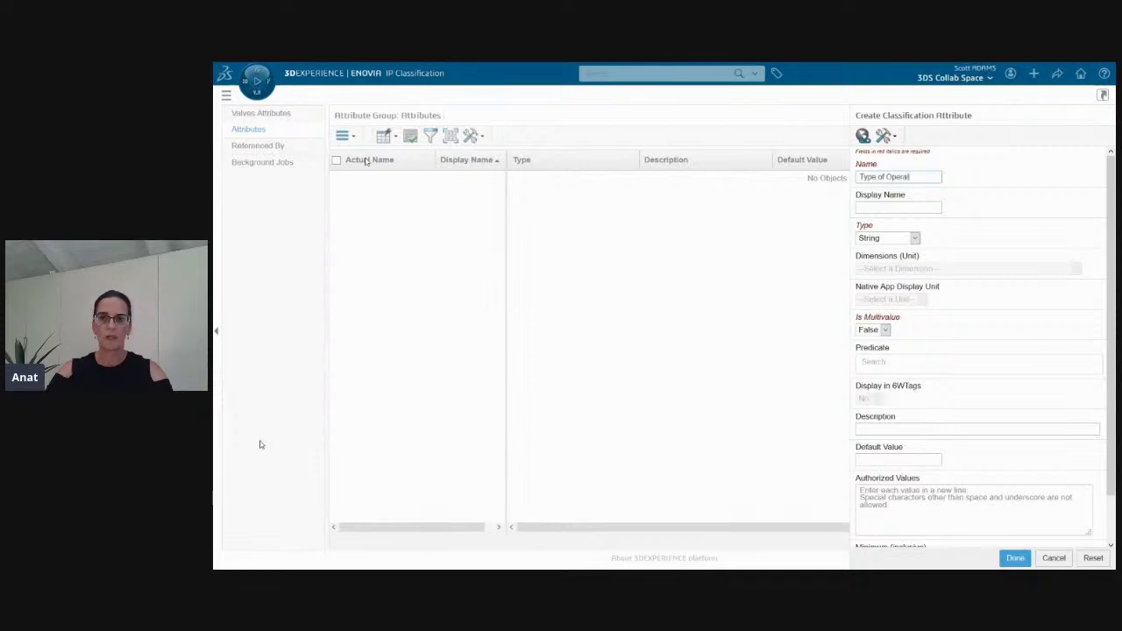
{"action": "type", "text": "ion"}
{"action": "key", "text": "ctrl+a"}
{"action": "key", "text": "ctrl+c"}
{"action": "key", "text": "Tab"}
{"action": "key", "text": "ctrl+v"}
{"action": "left_click", "coordinate": [899, 429]}
{"action": "key", "text": "ctrl+v"}
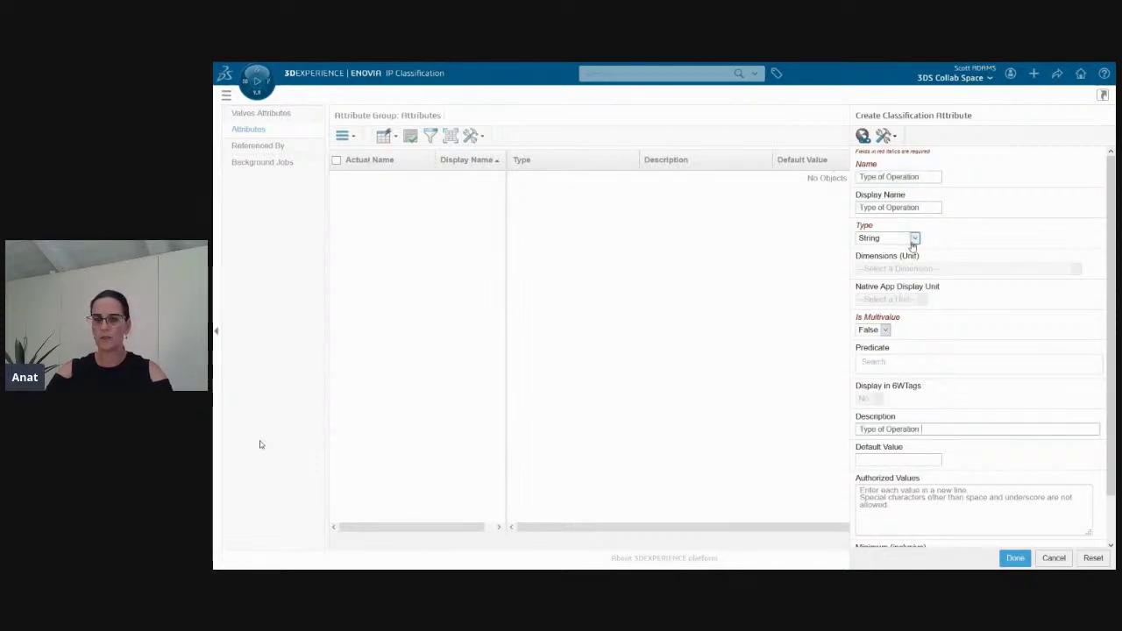
Step: Assign the 6W Vocabulary predicate Category to the attribute and set Display in 6WTags to Yes
{"action": "left_click", "coordinate": [918, 362]}
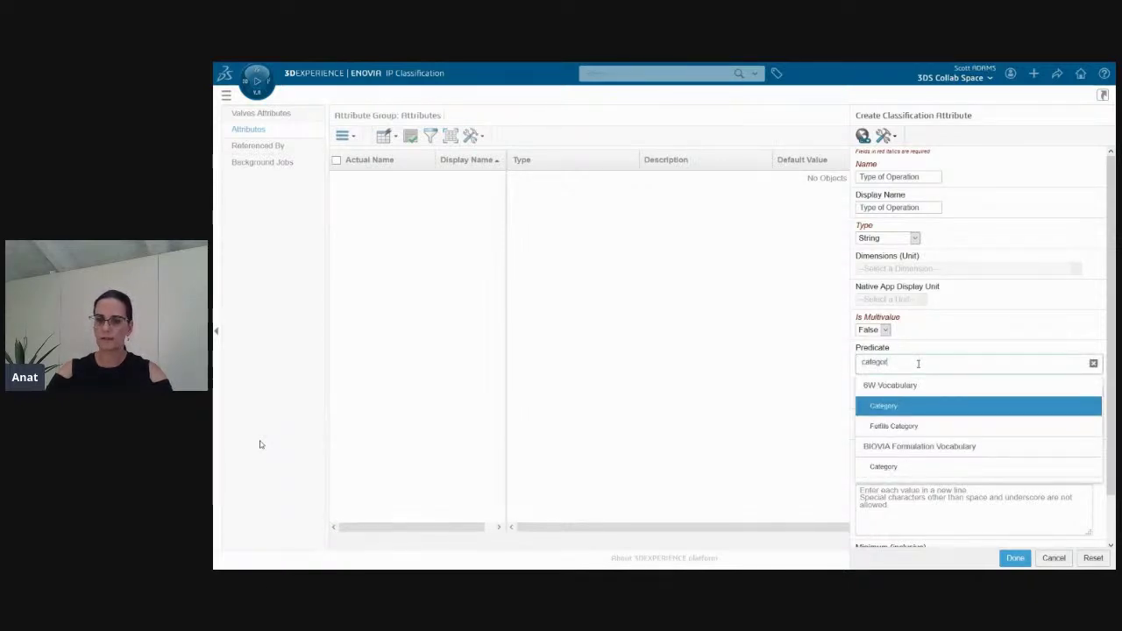
{"action": "key", "text": "Return"}
{"action": "left_click", "coordinate": [879, 399]}
{"action": "left_click", "coordinate": [879, 425]}
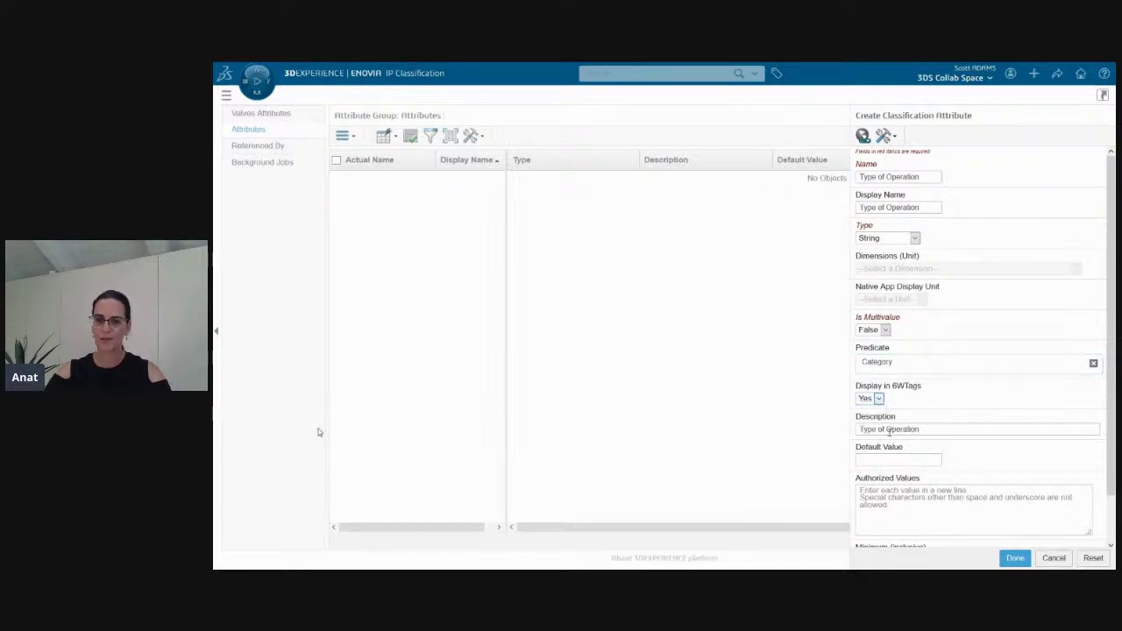
Step: Set the default value to Manual and the authorized values to Manual, Gear, Electric and Pneumatic, and create the attribute
{"action": "left_click", "coordinate": [922, 499]}
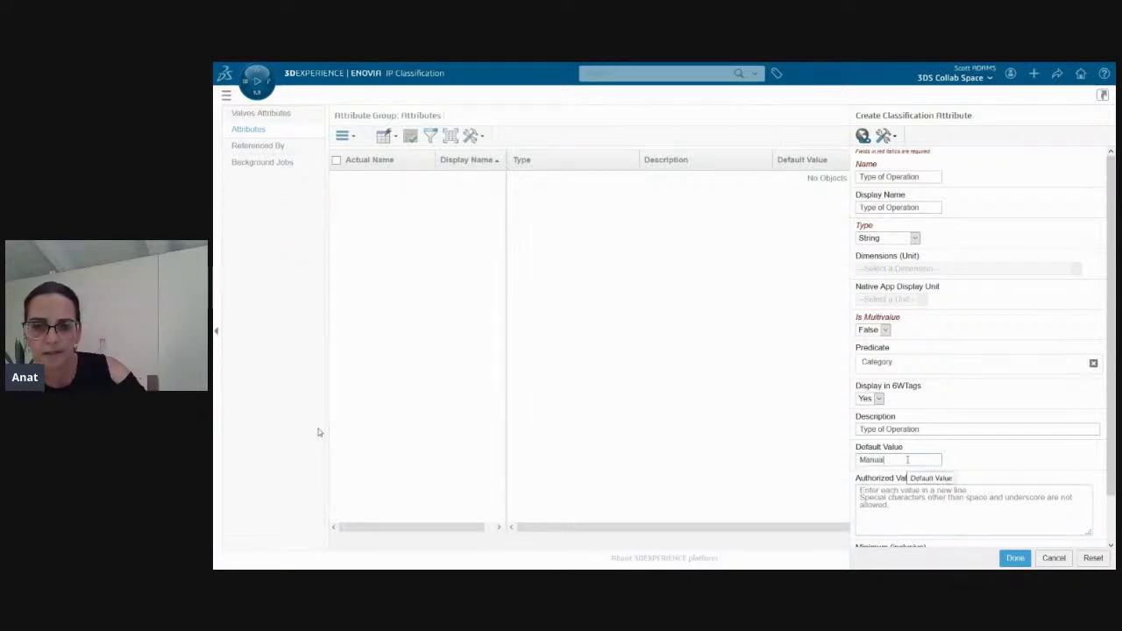
{"action": "left_click", "coordinate": [894, 498]}
{"action": "type", "text": "Manual"}
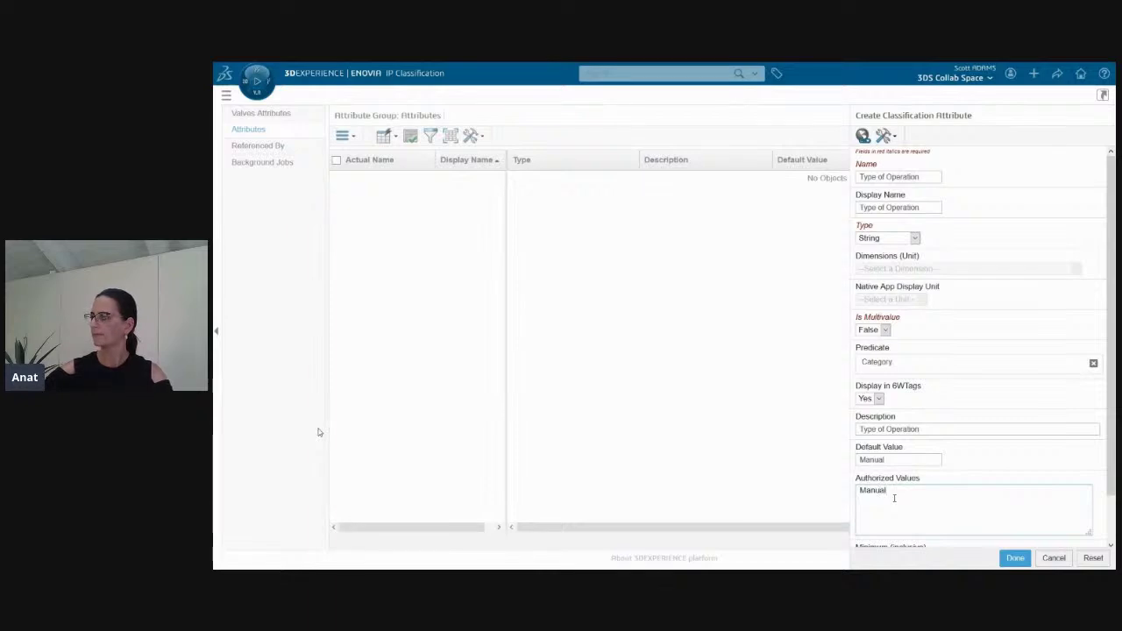
{"action": "type", "text": " Gear Electric Pneumatic"}
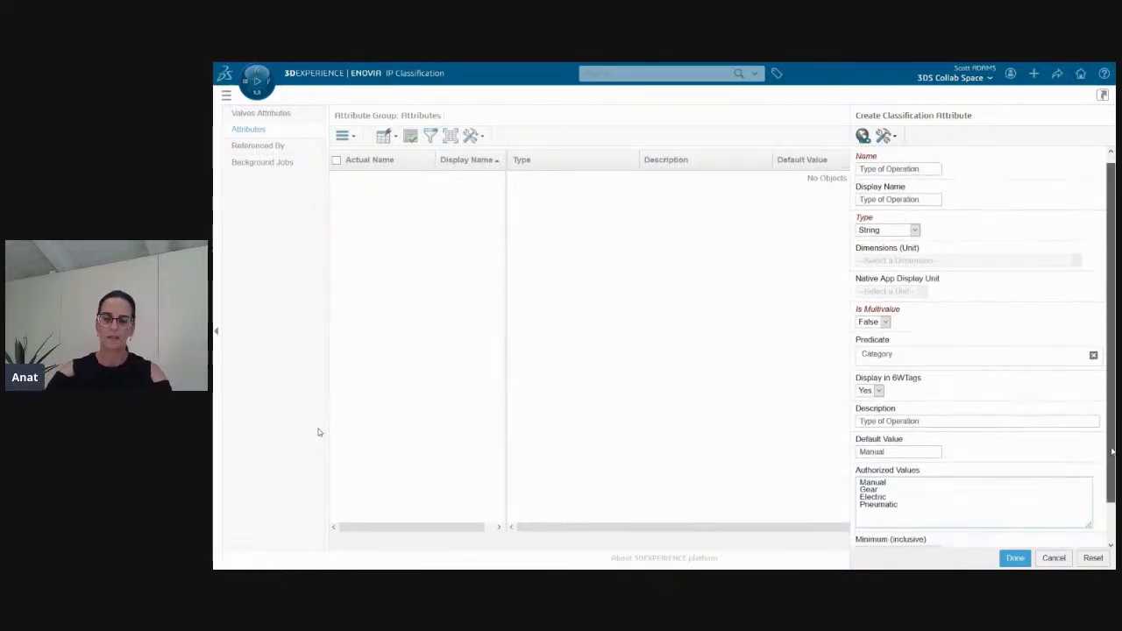
{"action": "scroll", "coordinate": [894, 498], "scroll_direction": "down", "scroll_amount": 1}
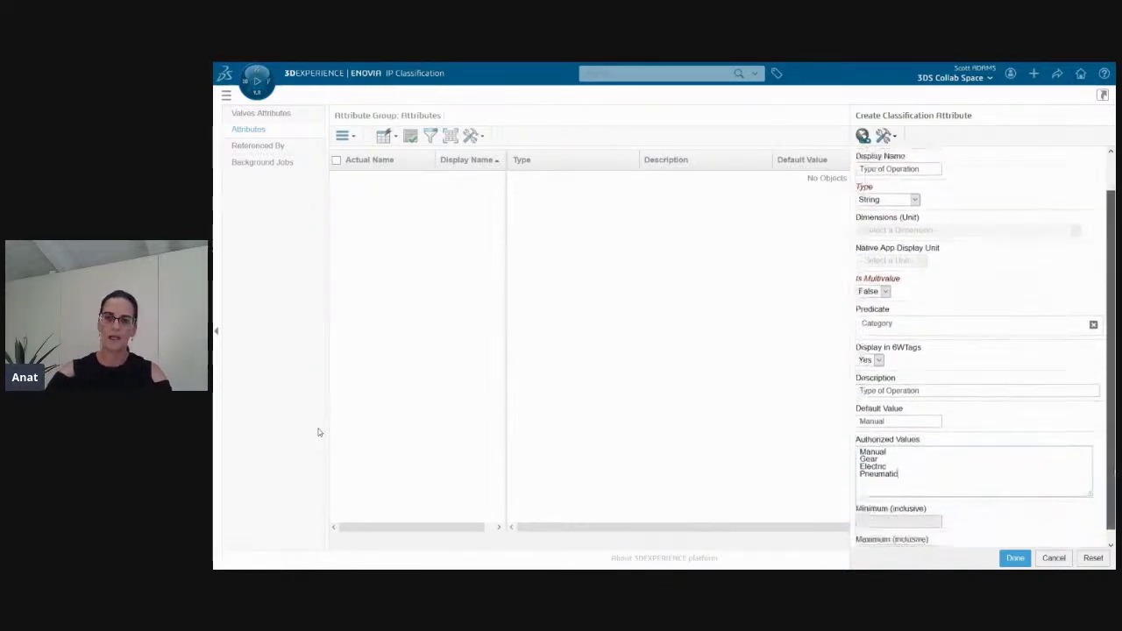
{"action": "left_click", "coordinate": [1015, 559]}
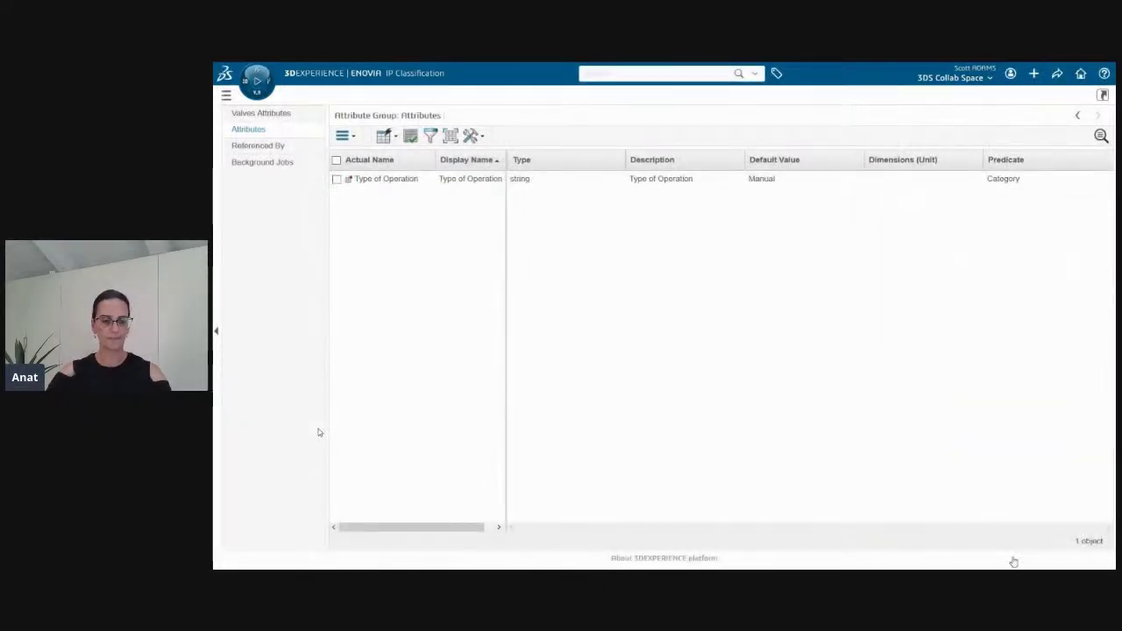
Step: Start another classification attribute with "Min Temp" as its name and display name, and set its type to Real
{"action": "left_click", "coordinate": [343, 136]}
{"action": "left_click", "coordinate": [370, 159]}
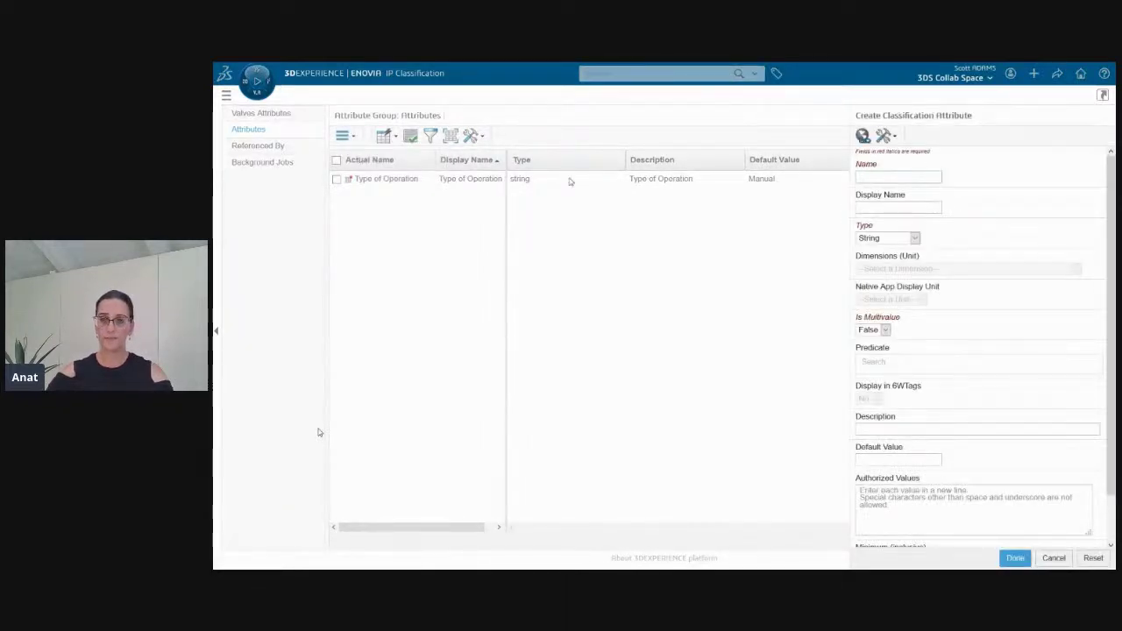
{"action": "key", "text": "ctrl+a"}
{"action": "key", "text": "ctrl+c"}
{"action": "left_click", "coordinate": [905, 207]}
{"action": "key", "text": "ctrl+v"}
{"action": "left_click", "coordinate": [914, 239]}
{"action": "left_click", "coordinate": [897, 316]}
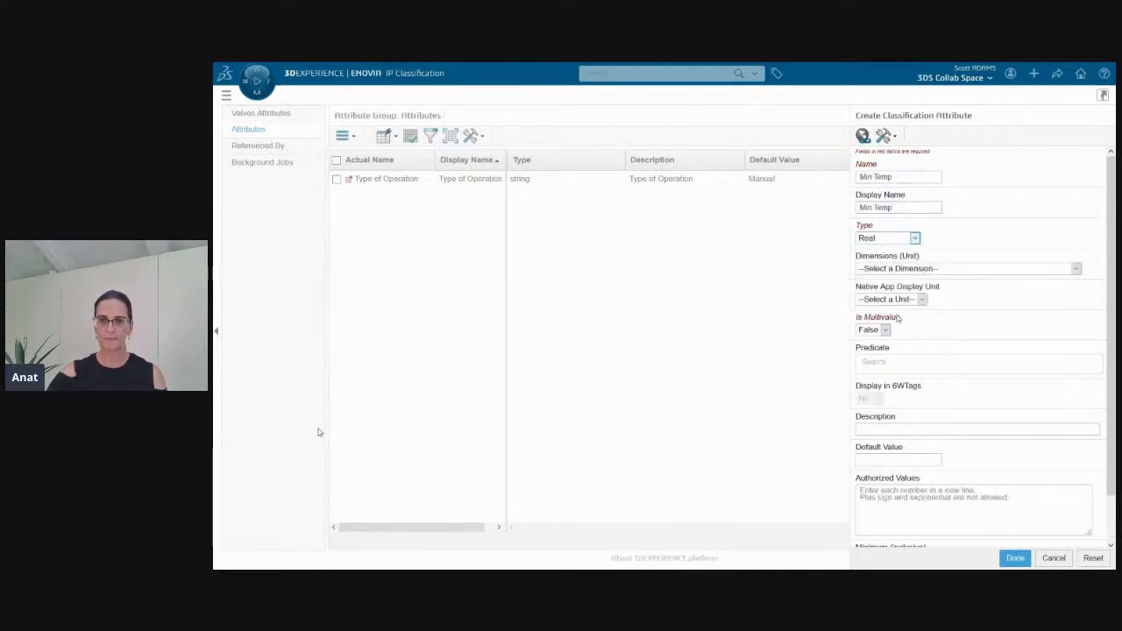
Step: Set the Min Temp attribute's dimension to Temperature and its native app display unit to Cdeg
{"action": "left_click", "coordinate": [925, 271]}
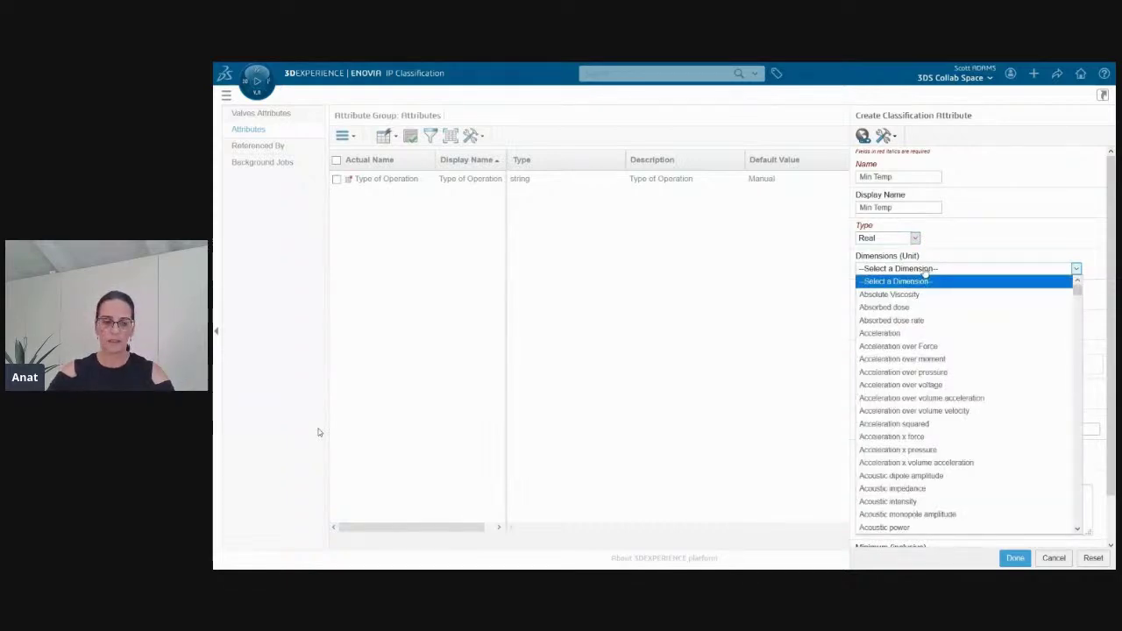
{"action": "type", "text": "temp"}
{"action": "key", "text": "Return"}
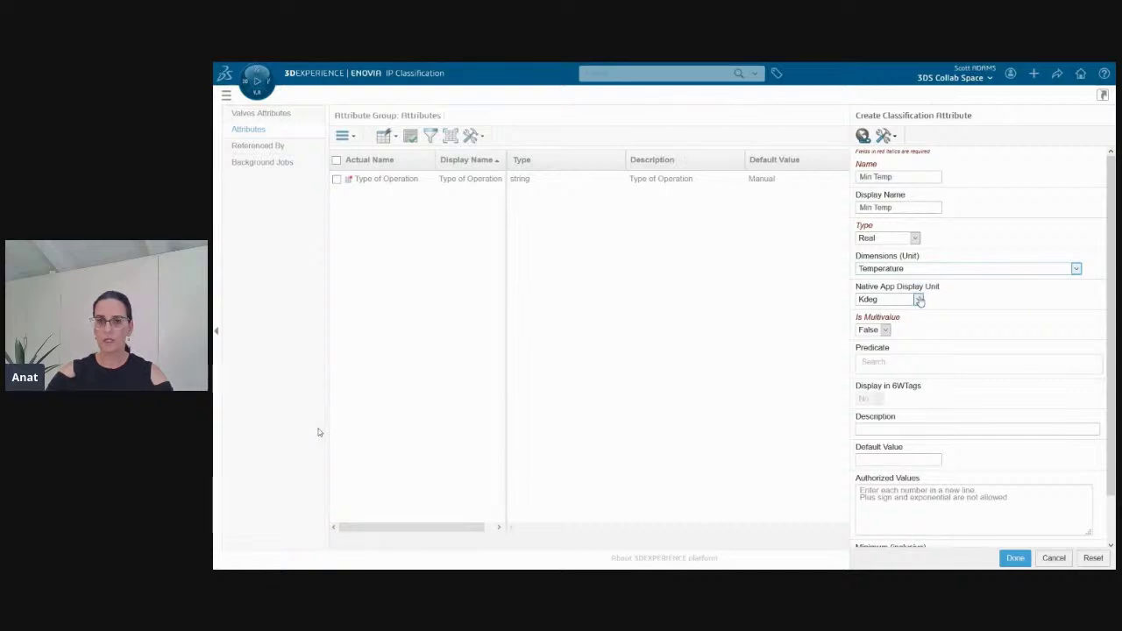
{"action": "left_click", "coordinate": [918, 299]}
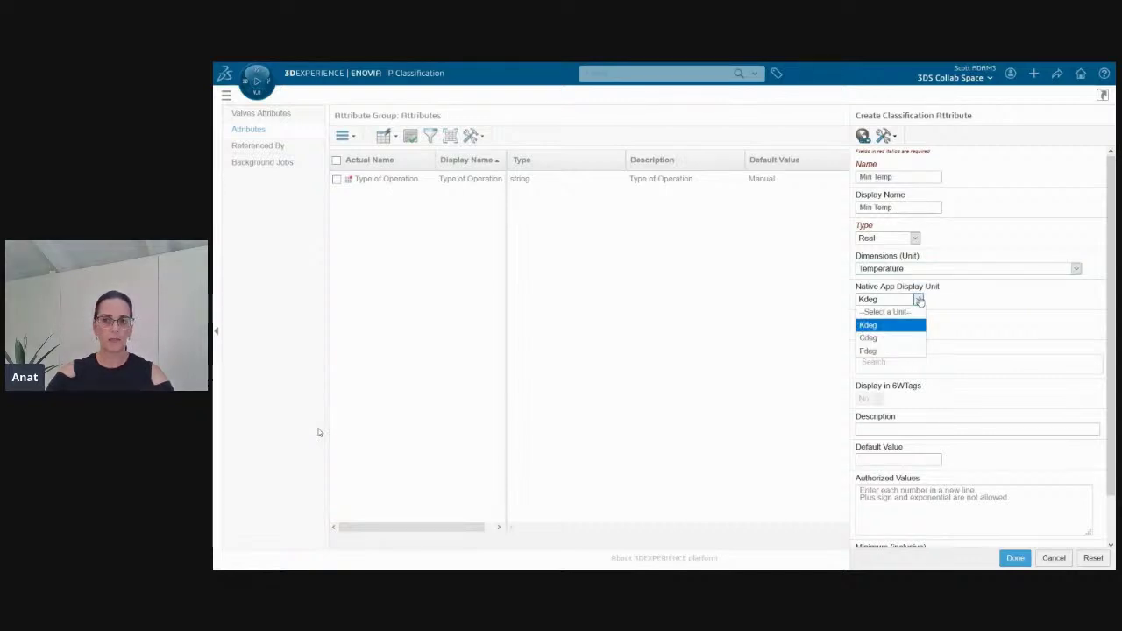
{"action": "left_click", "coordinate": [912, 337]}
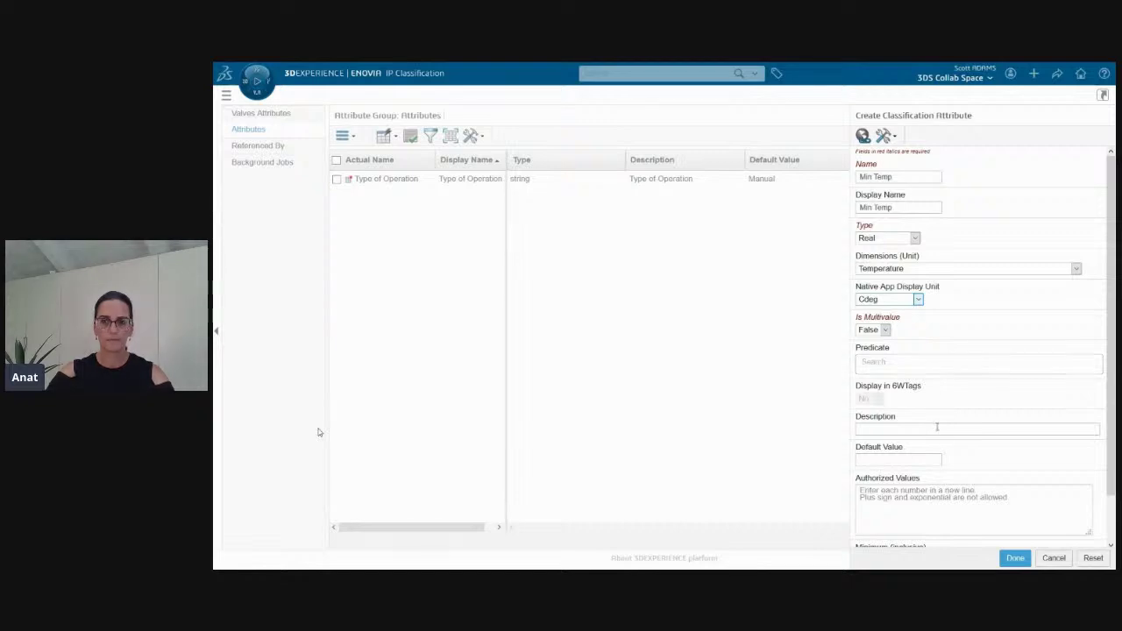
Step: Enter "Min Temp" as the description and 0 as the default value, and create the attribute
{"action": "key", "text": "ctrl+v"}
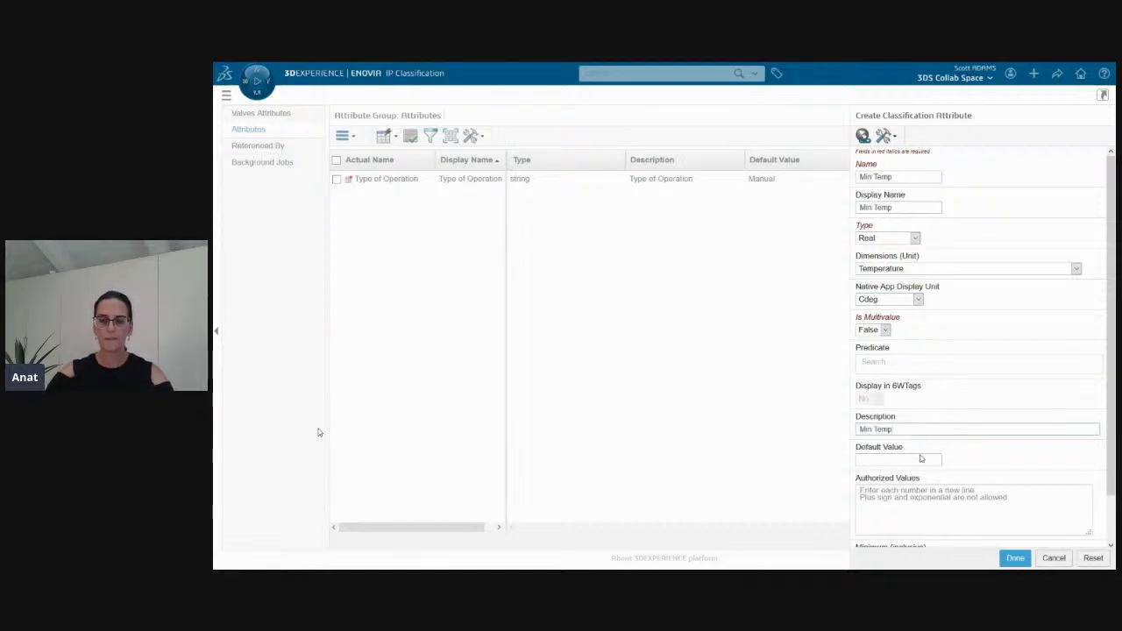
{"action": "scroll", "coordinate": [979, 467], "scroll_direction": "down", "scroll_amount": 1}
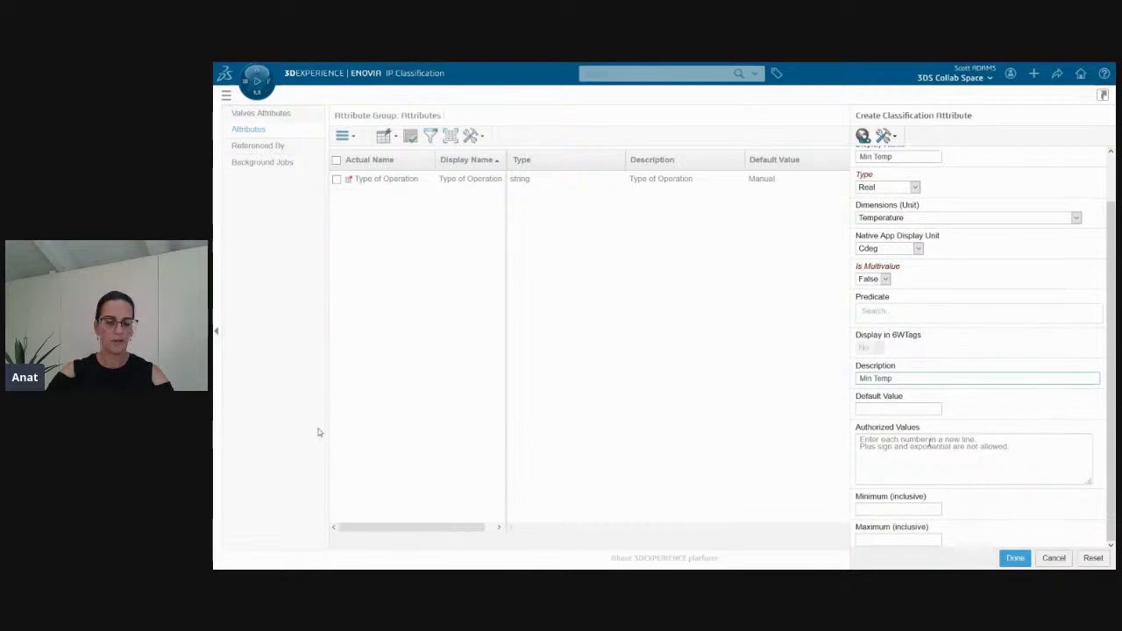
{"action": "type", "text": "0"}
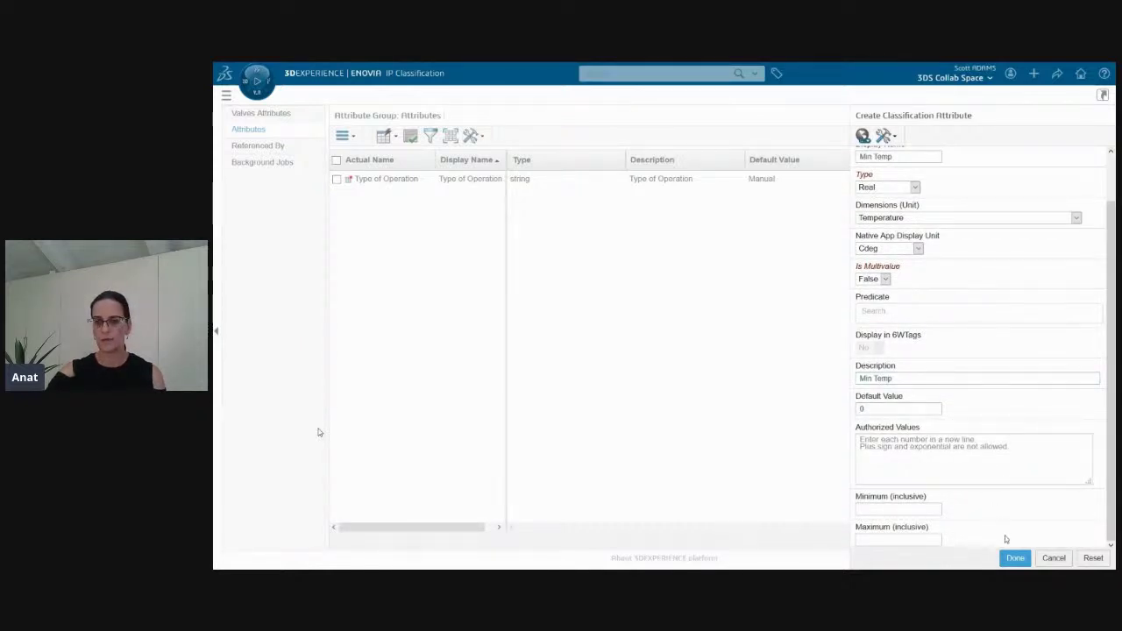
{"action": "left_click", "coordinate": [1014, 559]}
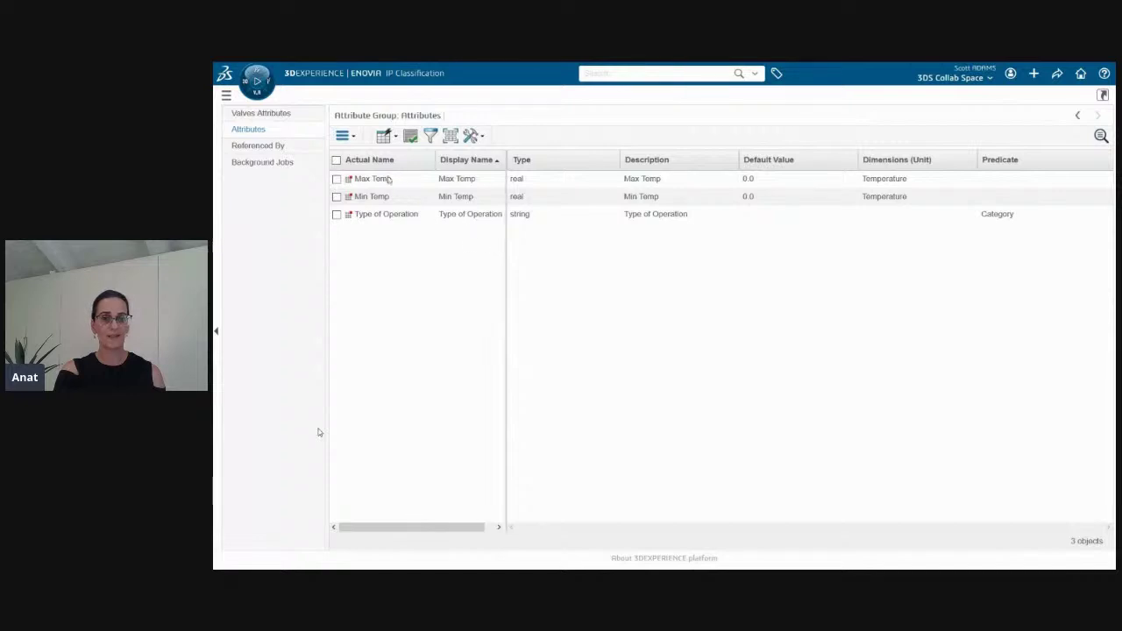
Step: Filter the existing attributes by "*Valve*" and add Valve ball material, Valve material and Valve Pressure to the attribute group
{"action": "left_click", "coordinate": [344, 135]}
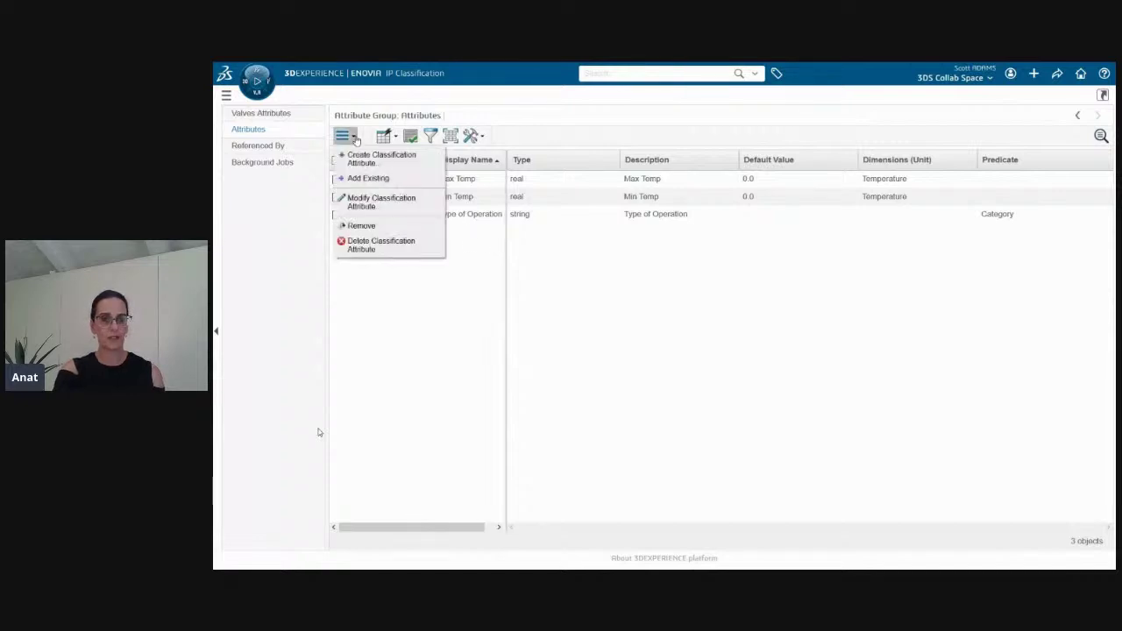
{"action": "left_click", "coordinate": [369, 178]}
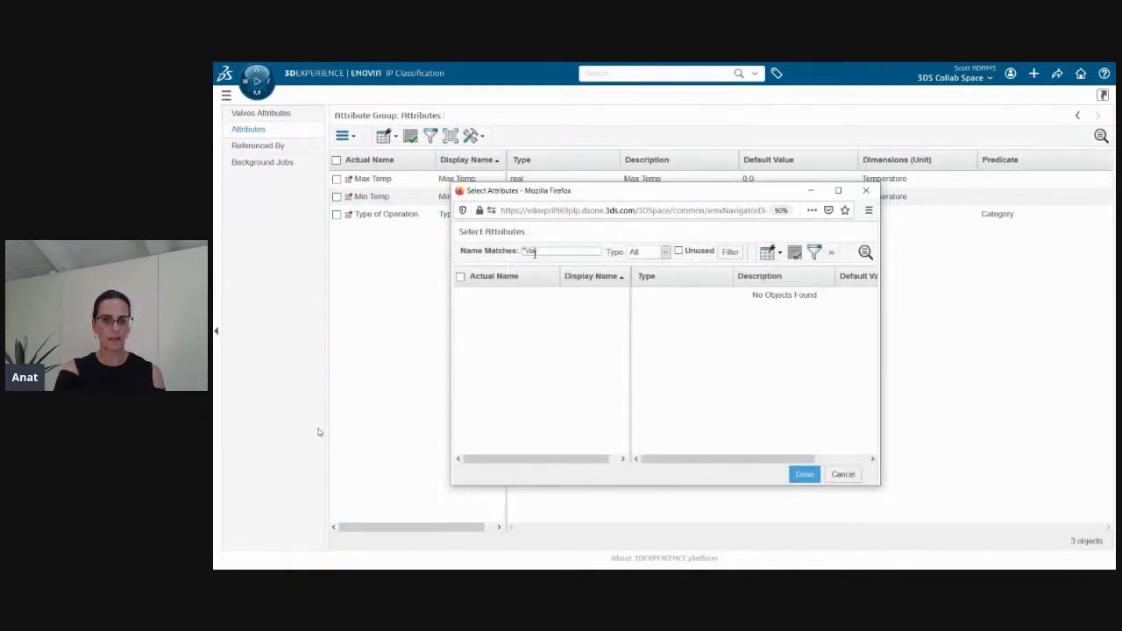
{"action": "left_click", "coordinate": [729, 252]}
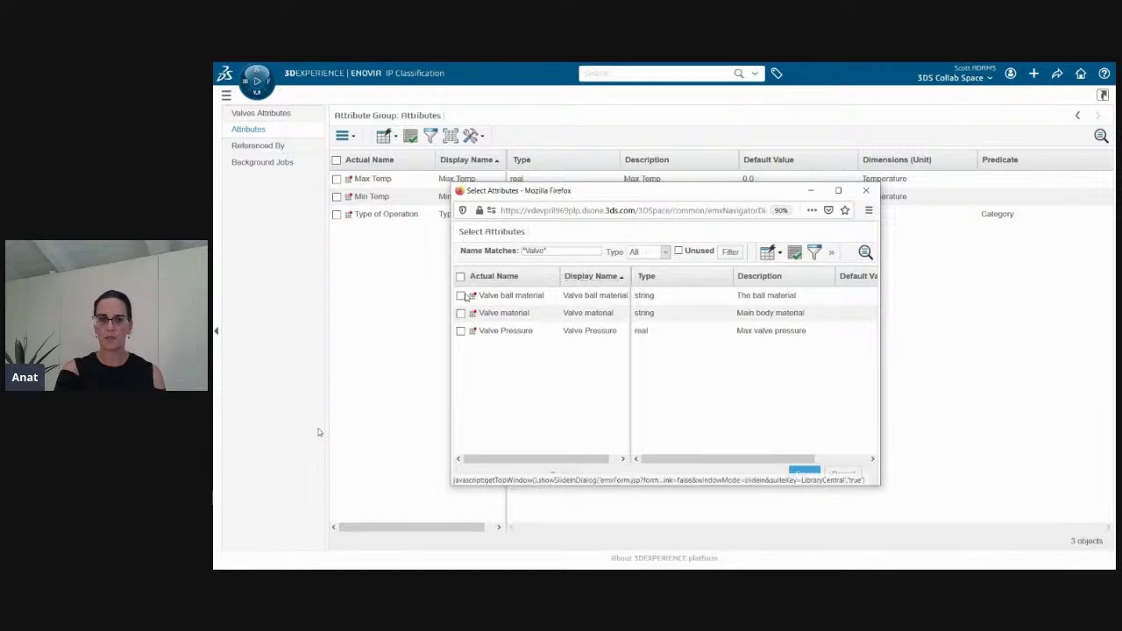
{"action": "left_click", "coordinate": [460, 276]}
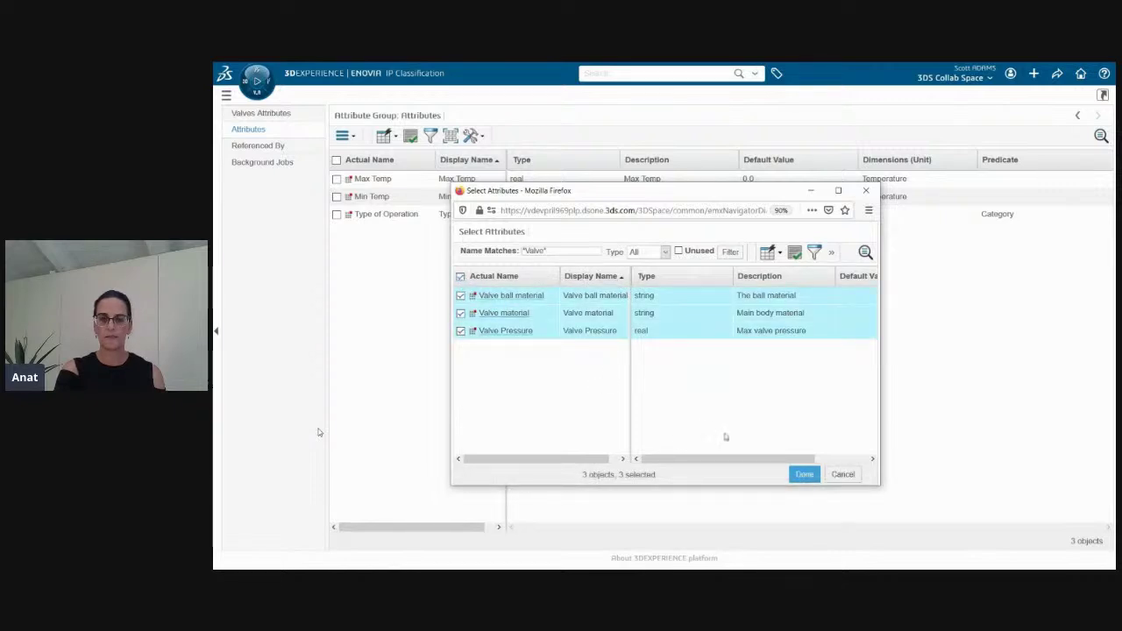
{"action": "left_click", "coordinate": [805, 474]}
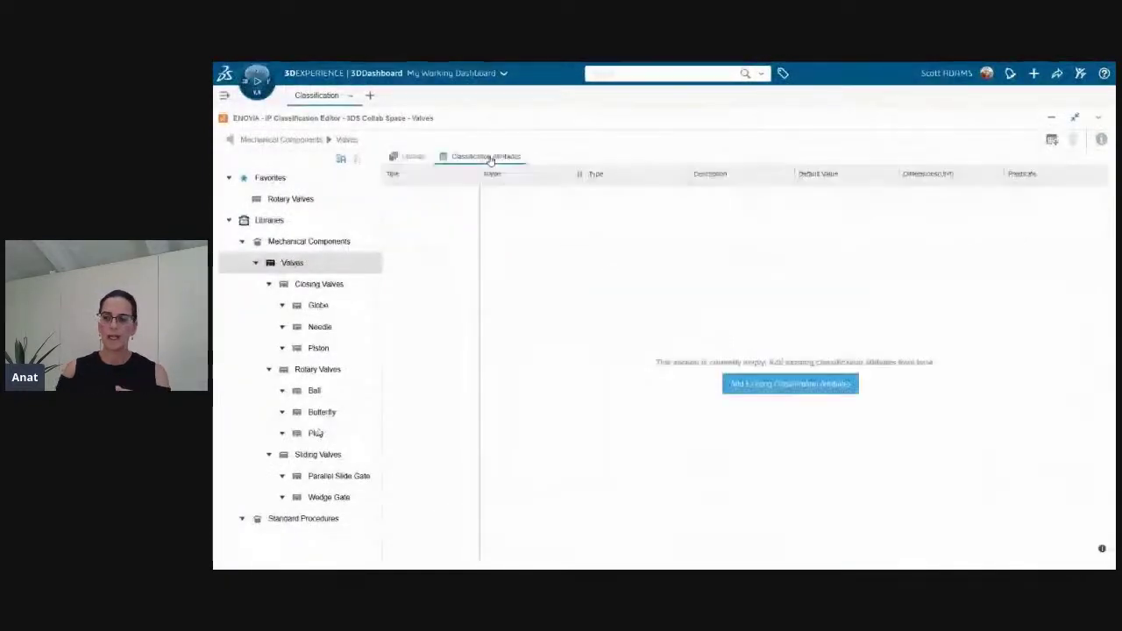
Step: In the IP Classification Editor, add Max Temp, Min Temp, Type of Operation, Valve material and Valve Pressure to the Valves class
{"action": "left_click", "coordinate": [1051, 143]}
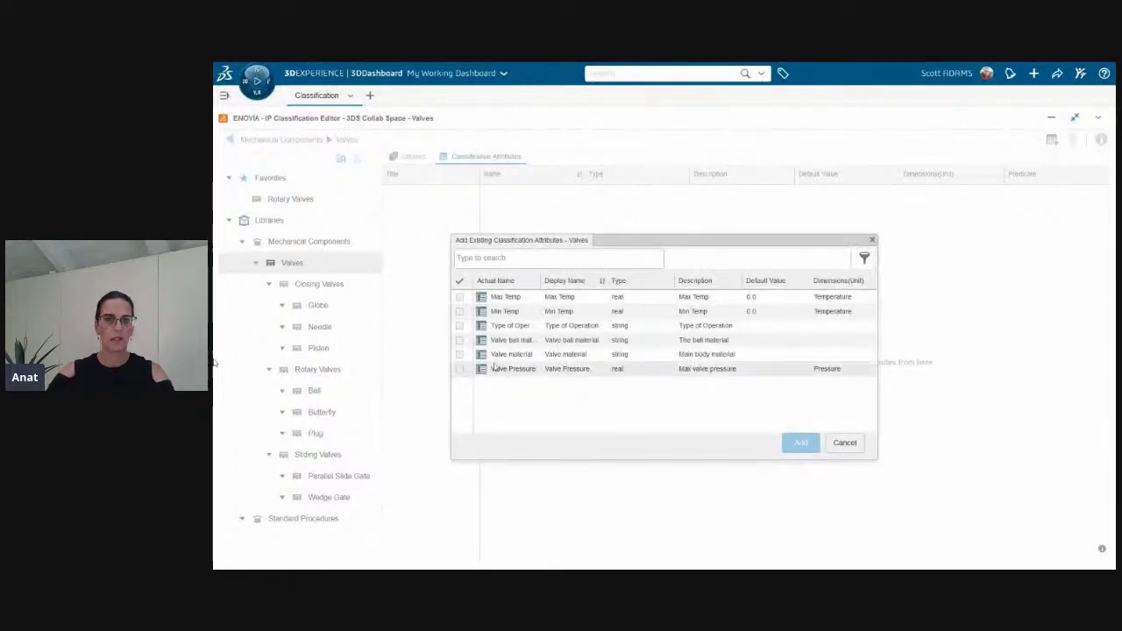
{"action": "left_click", "coordinate": [459, 298]}
{"action": "left_click", "coordinate": [459, 311]}
{"action": "left_click", "coordinate": [459, 325]}
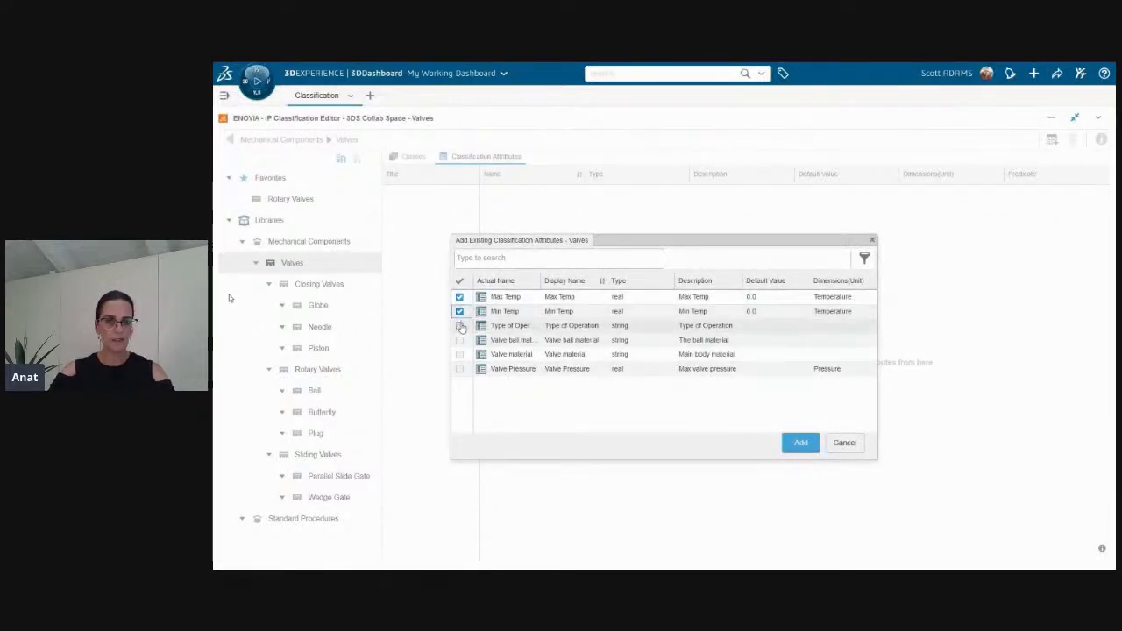
{"action": "left_click", "coordinate": [460, 340]}
{"action": "left_click", "coordinate": [459, 354]}
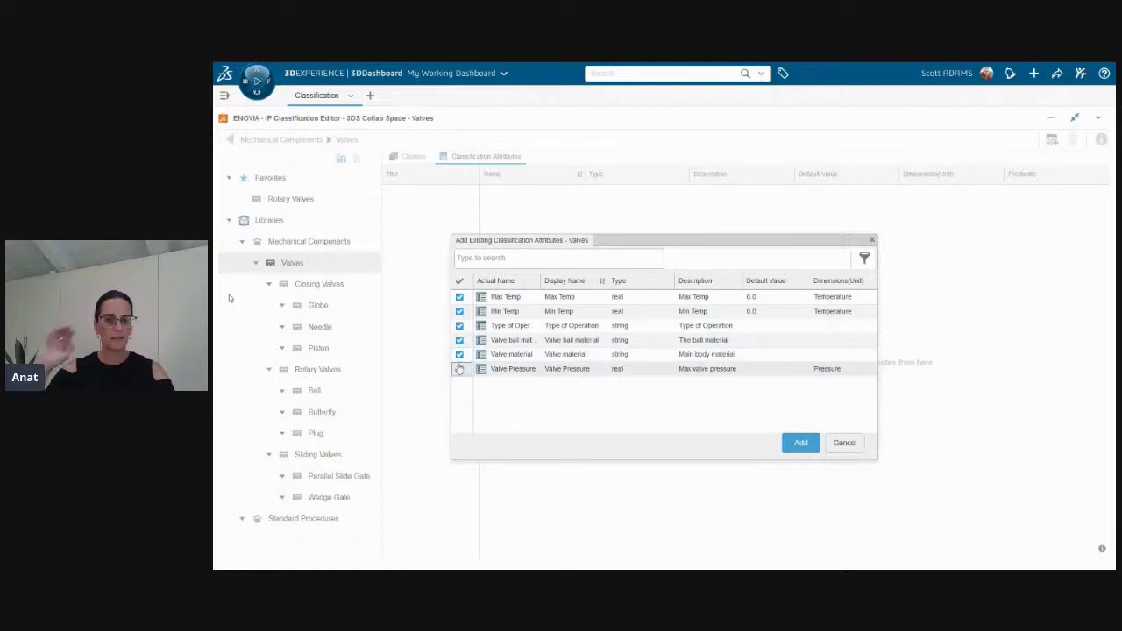
{"action": "left_click", "coordinate": [459, 369]}
{"action": "left_click", "coordinate": [459, 340]}
{"action": "left_click_drag", "start_coordinate": [539, 281], "coordinate": [562, 285]}
{"action": "left_click", "coordinate": [800, 442]}
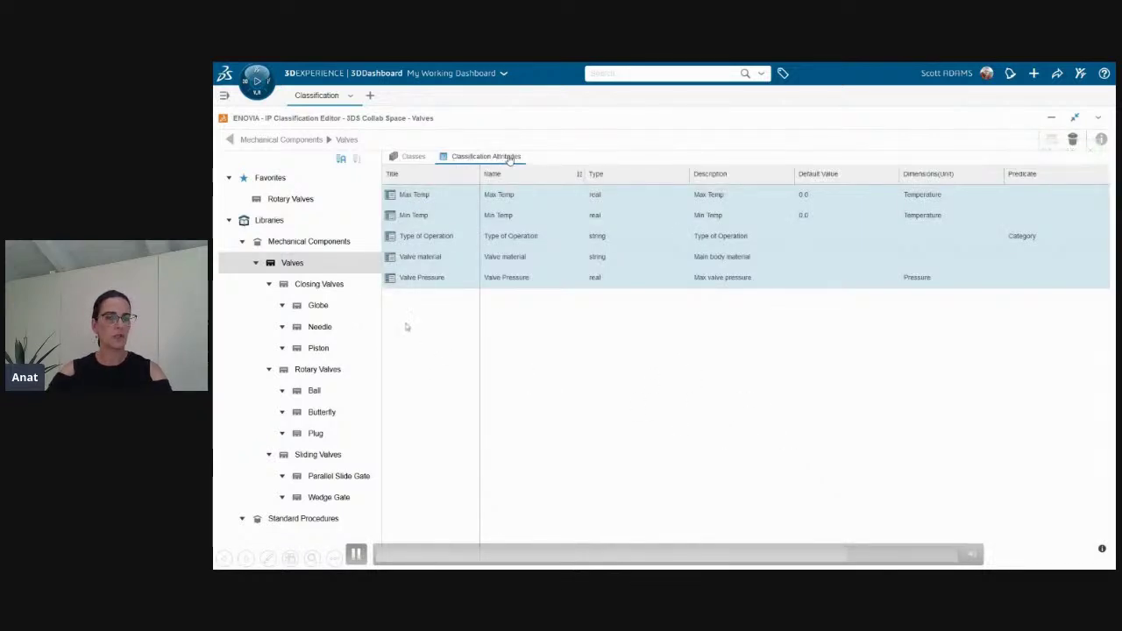
Step: Check the classification attributes of the Rotary Valves class and add the existing Valve ball material attribute to its Ball subclass
{"action": "left_click", "coordinate": [318, 370]}
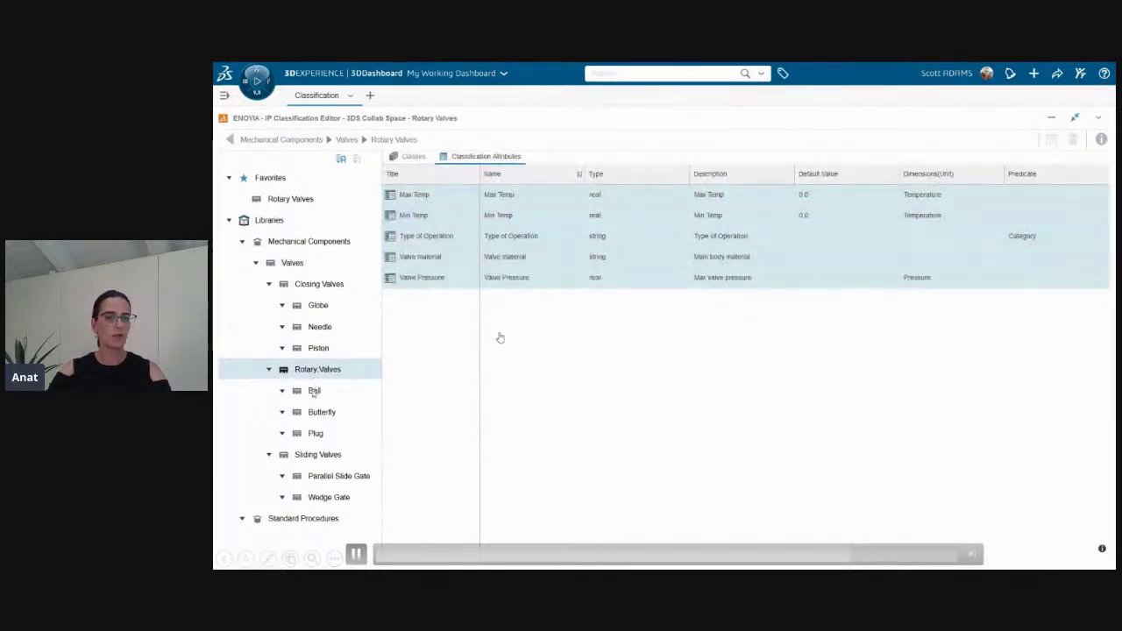
{"action": "left_click", "coordinate": [314, 391]}
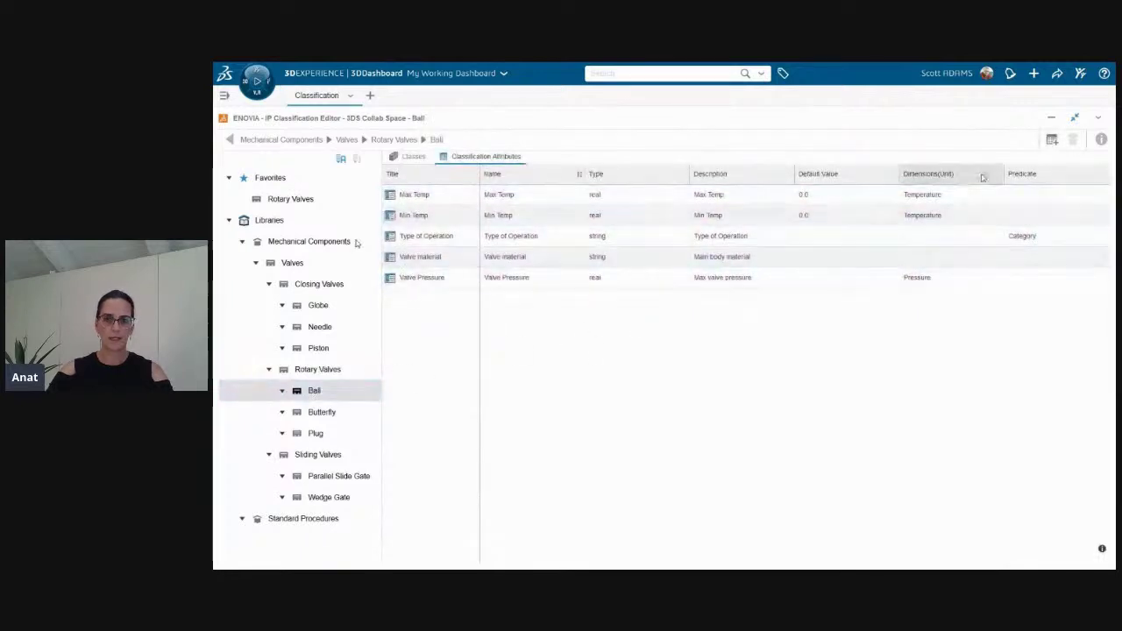
{"action": "left_click", "coordinate": [1051, 140]}
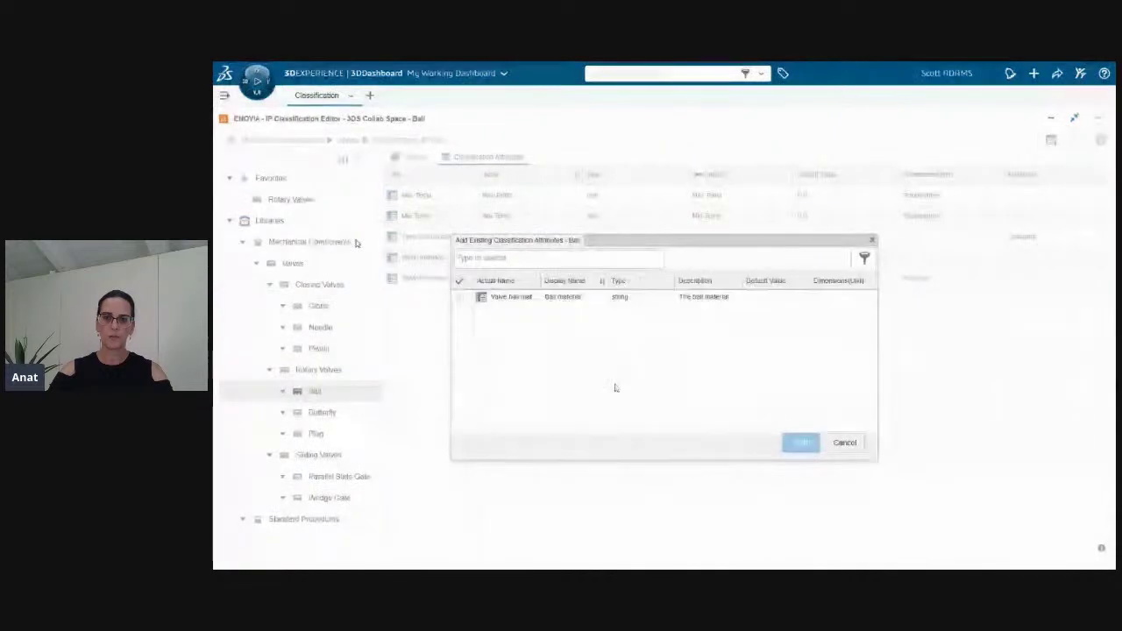
{"action": "left_click", "coordinate": [461, 298]}
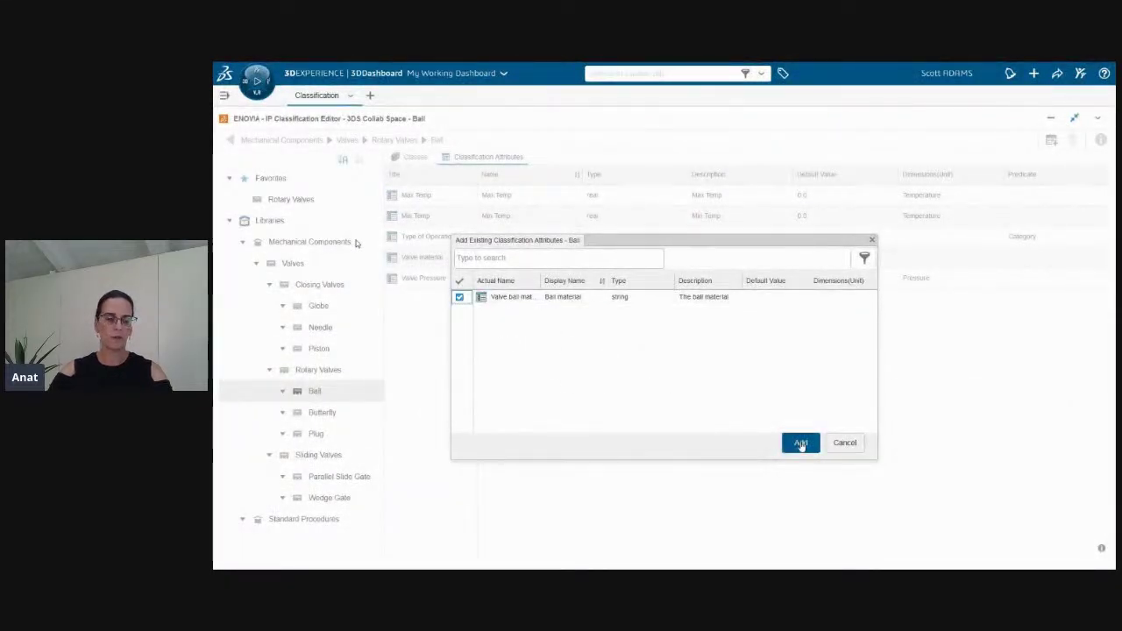
{"action": "left_click", "coordinate": [798, 443]}
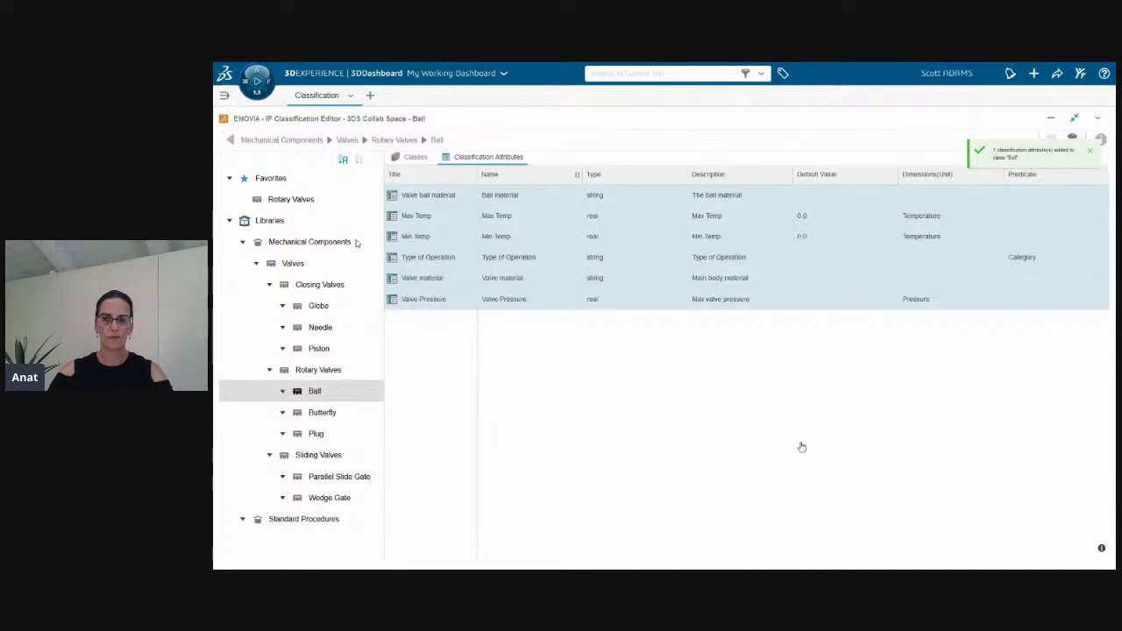
Step: Check the own Valve ball material and inherited Max Temp attributes of the Ball class and set the class's maturity to Active
{"action": "left_click", "coordinate": [467, 197]}
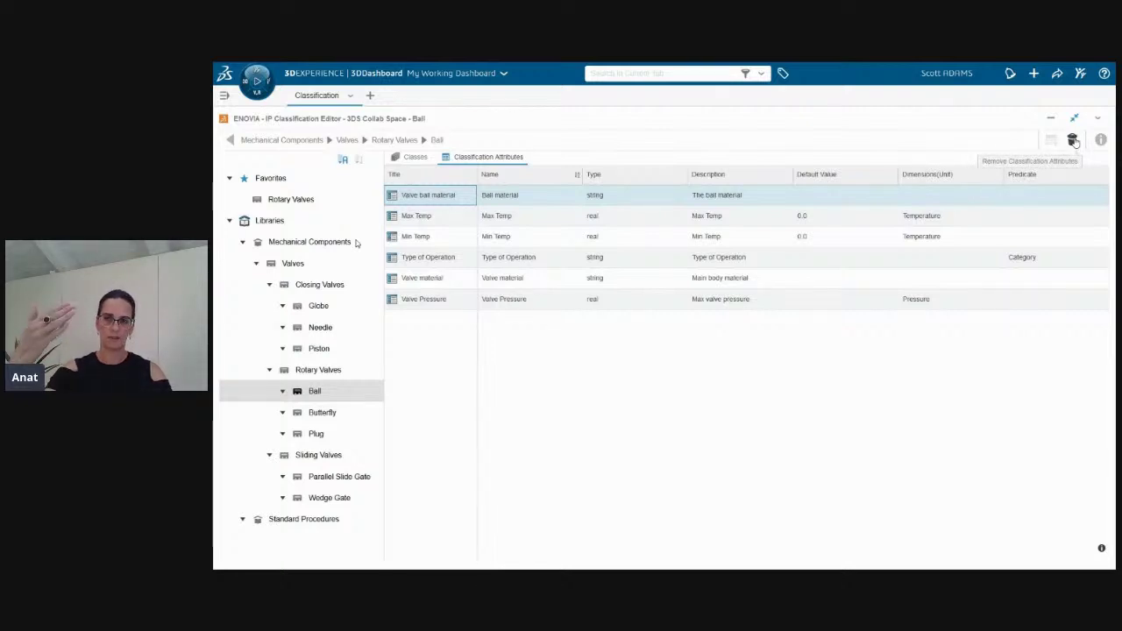
{"action": "left_click", "coordinate": [462, 219]}
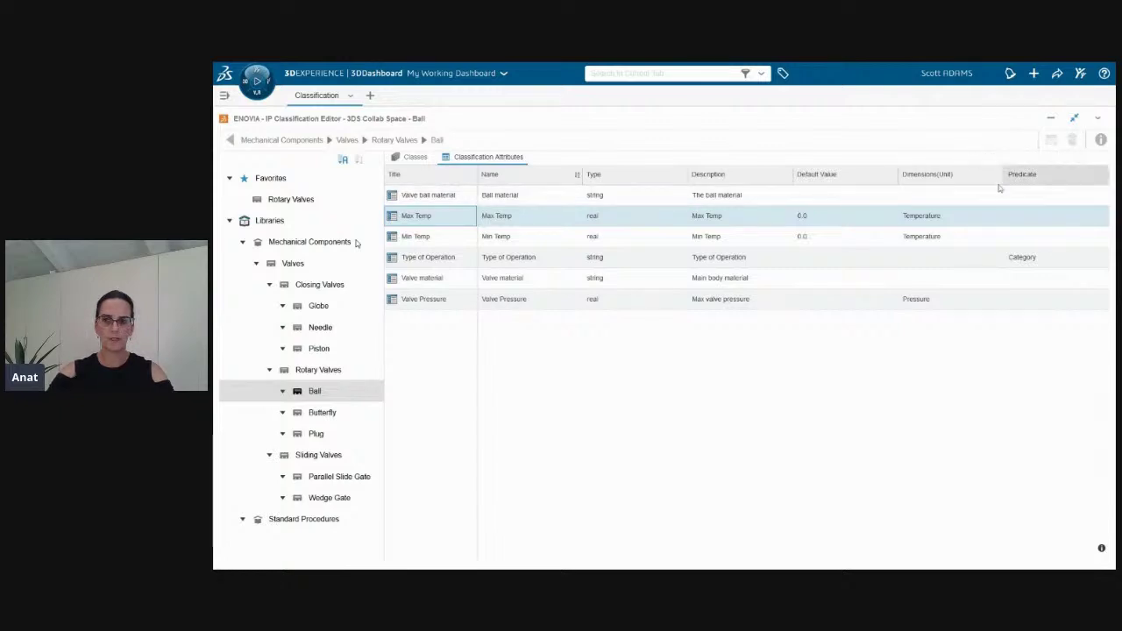
{"action": "right_click", "coordinate": [363, 393]}
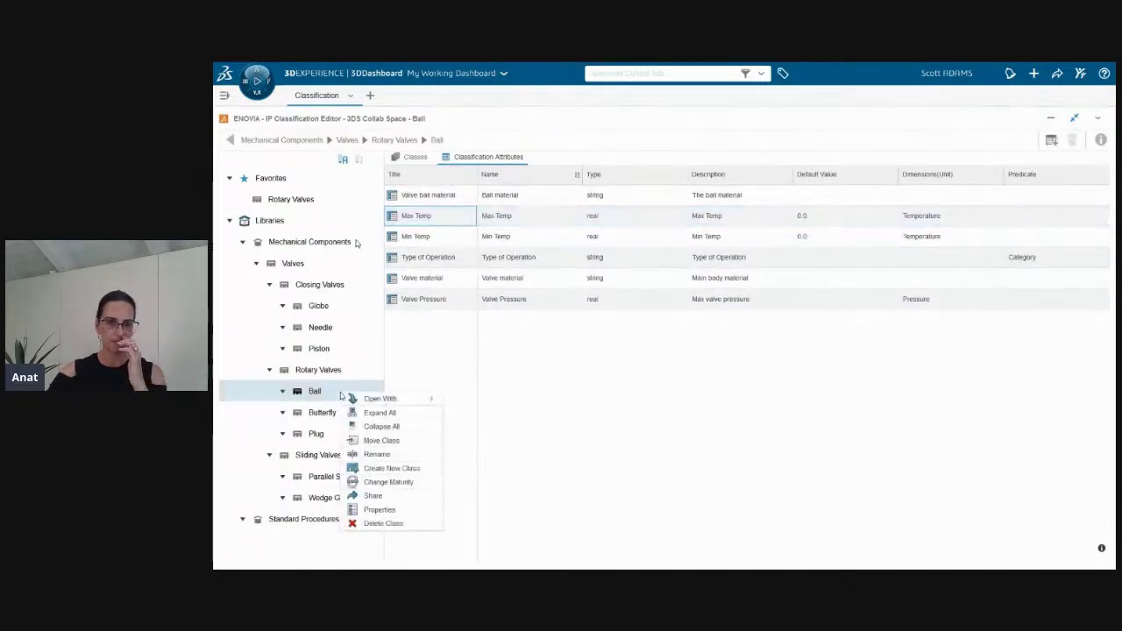
{"action": "left_click", "coordinate": [400, 483]}
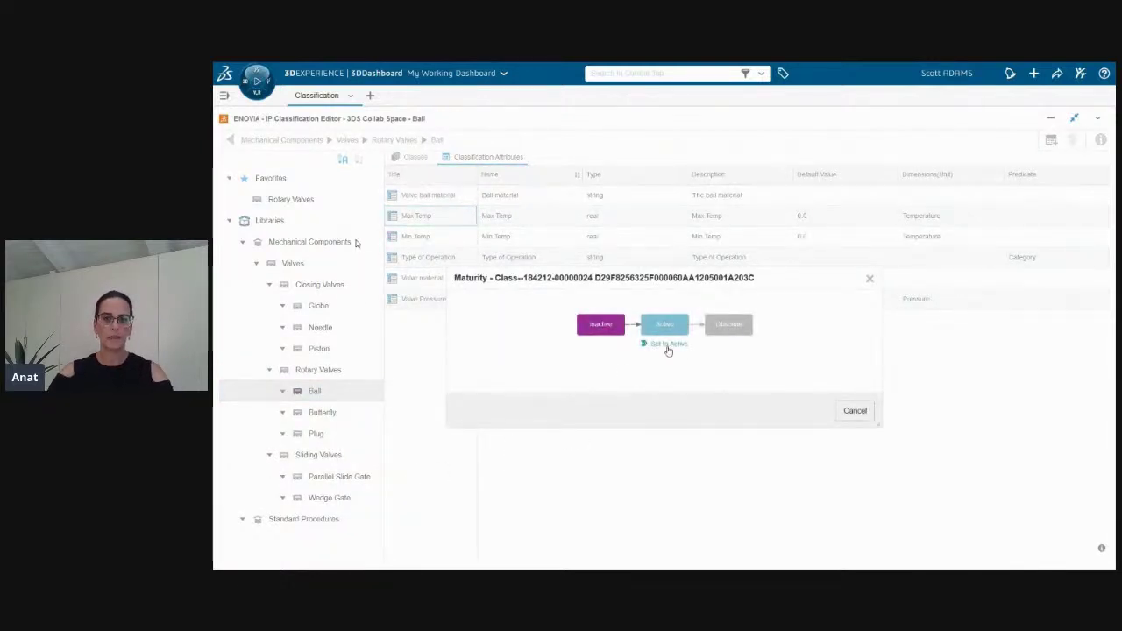
{"action": "left_click", "coordinate": [669, 344]}
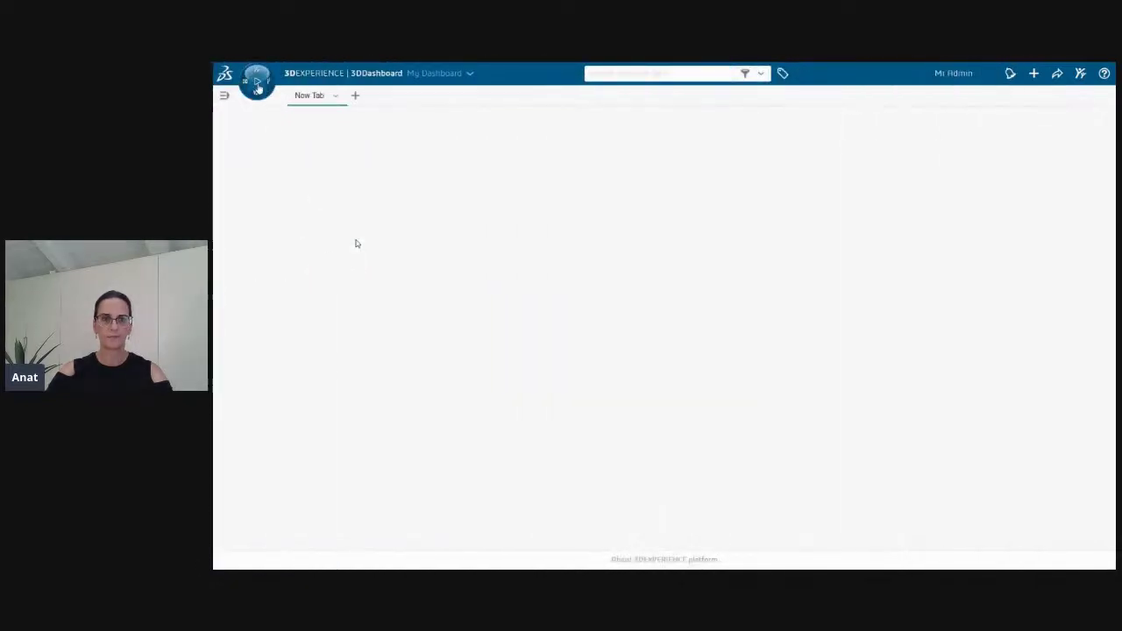
Step: As the administrator, add Collaborative Spaces Control Center from the Platform Manager role to the dashboard and fit its widgets to the tab
{"action": "left_click", "coordinate": [257, 82]}
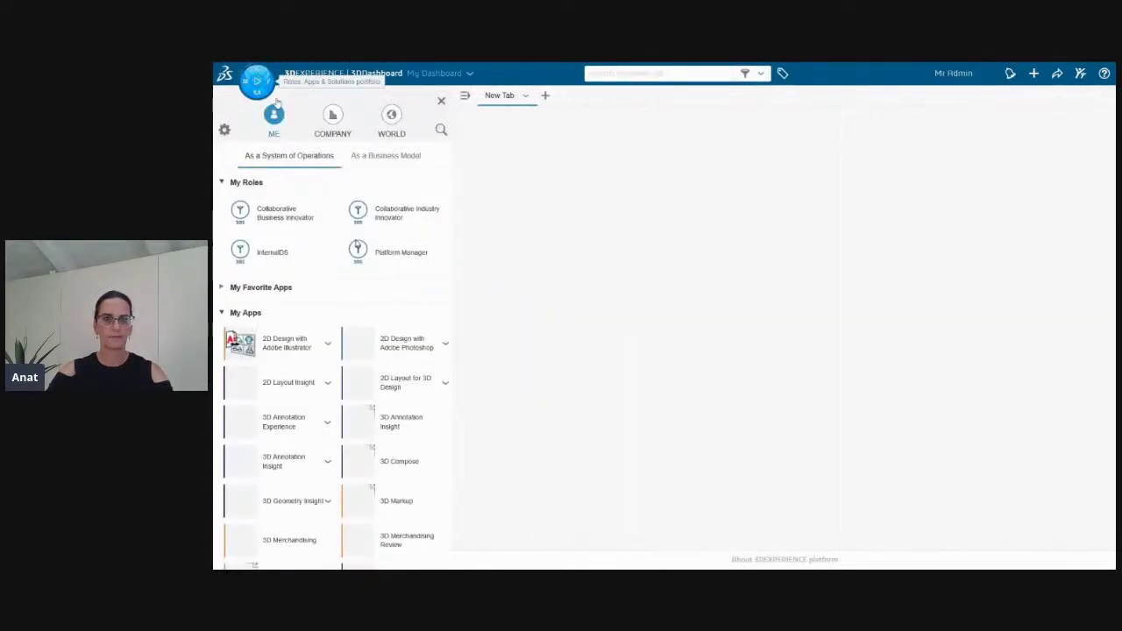
{"action": "left_click", "coordinate": [357, 249]}
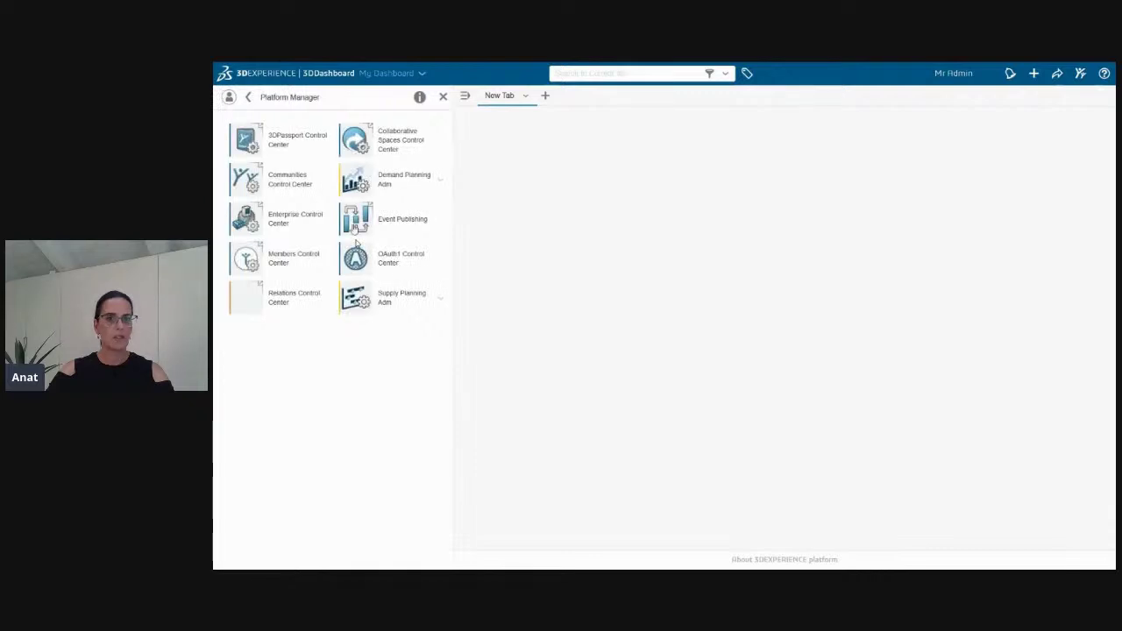
{"action": "left_click_drag", "start_coordinate": [355, 139], "coordinate": [526, 233]}
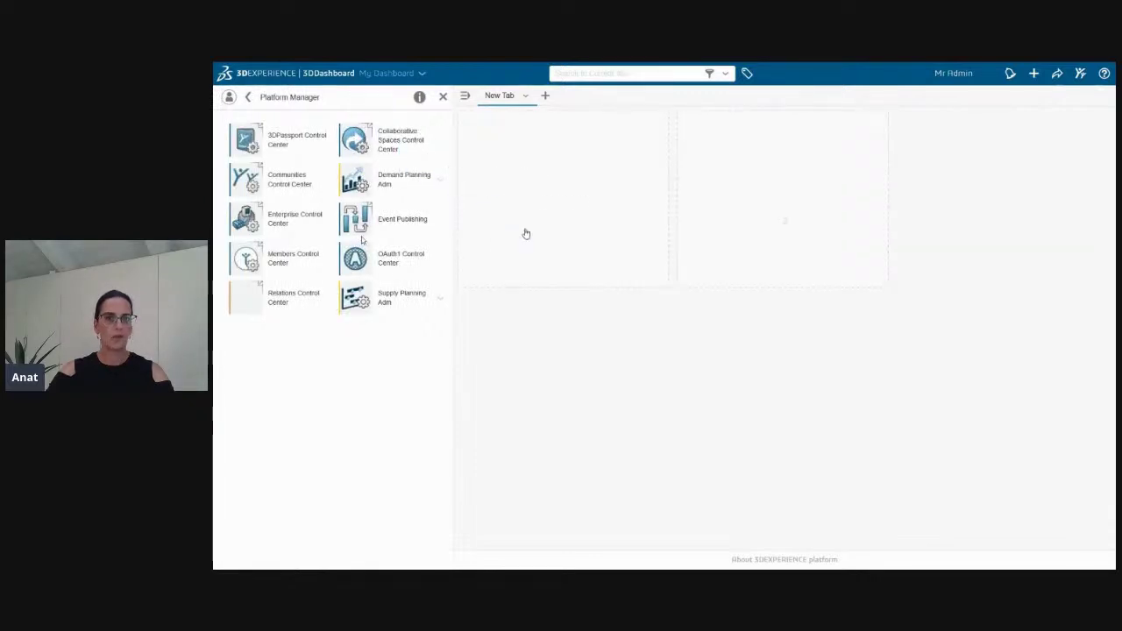
{"action": "left_click", "coordinate": [443, 97]}
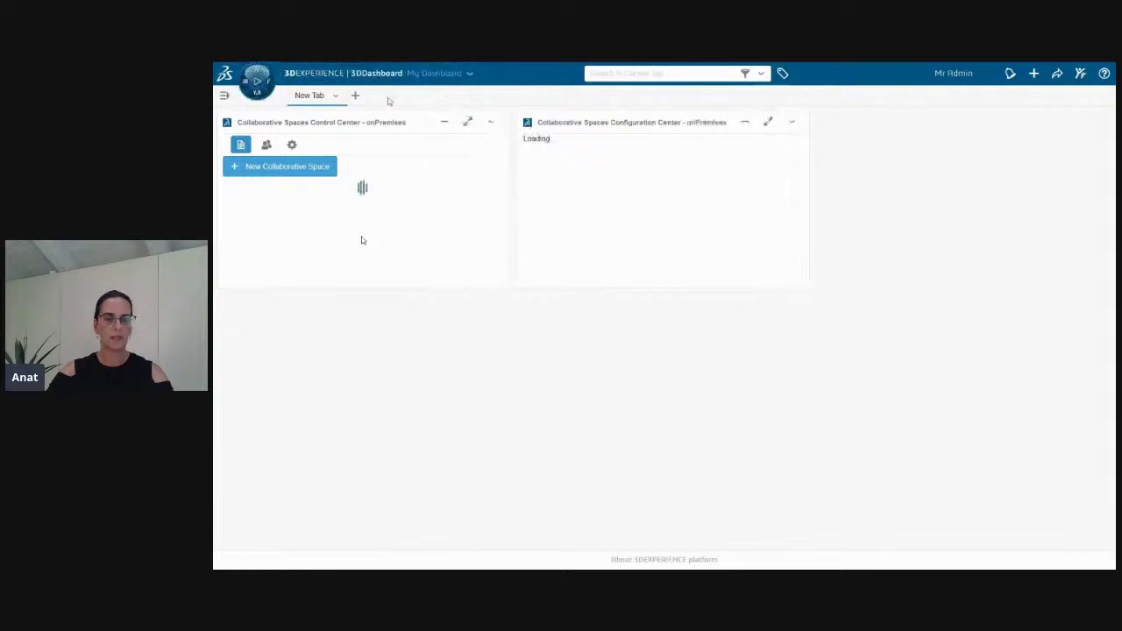
{"action": "left_click", "coordinate": [338, 100]}
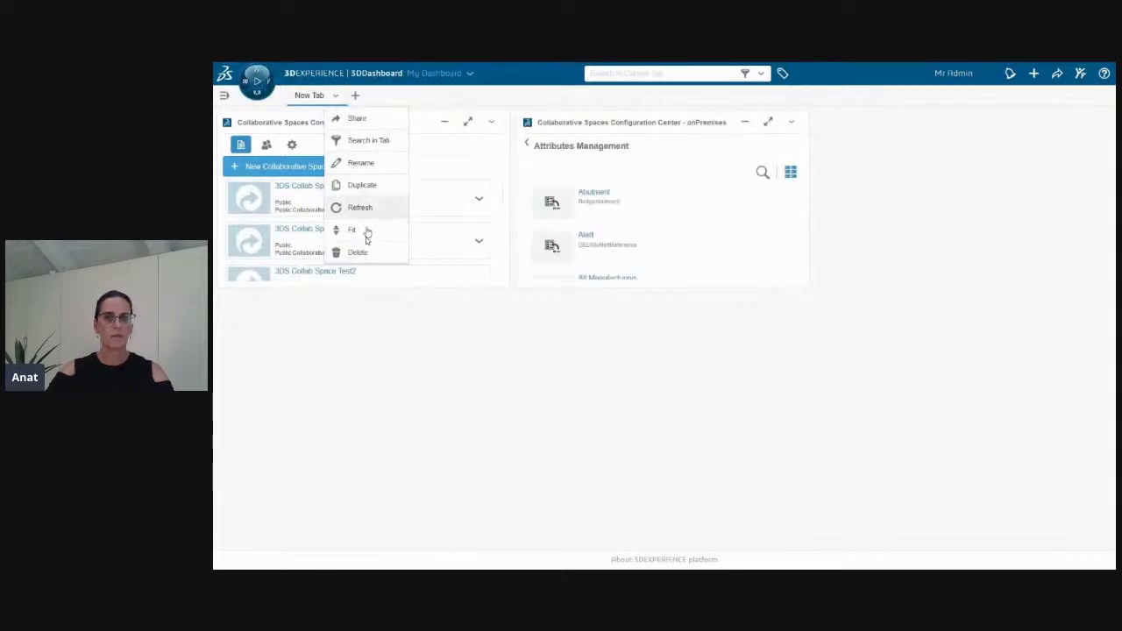
{"action": "left_click", "coordinate": [365, 232]}
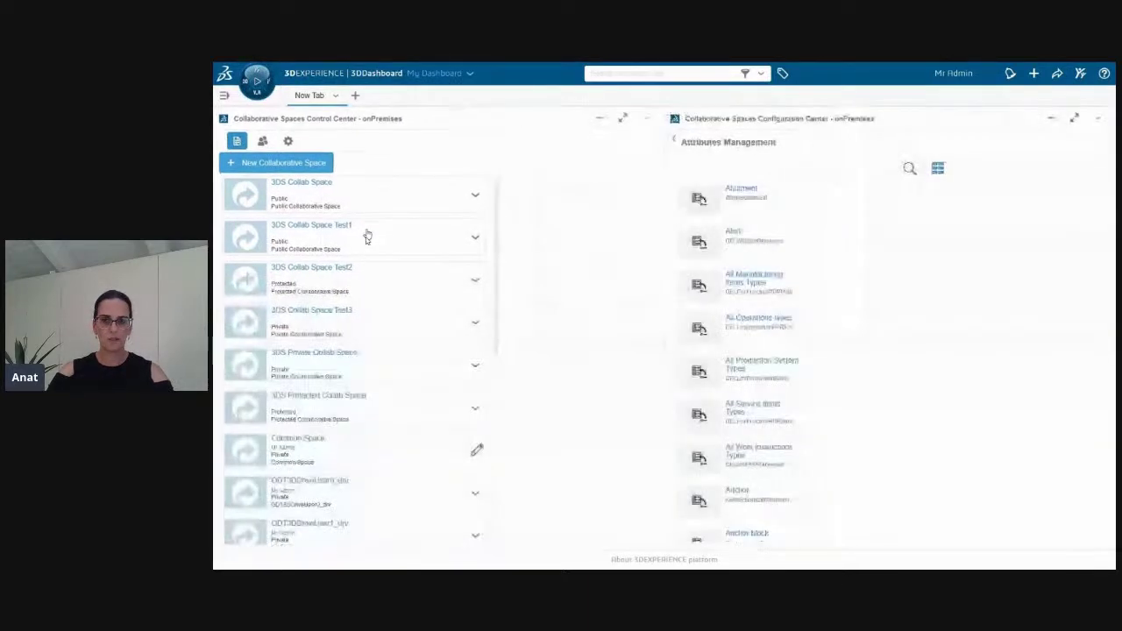
Step: Maximize the Collaborative Spaces Configuration Center and update the index model with the added or removed attributes under Configuration Deployment
{"action": "left_click", "coordinate": [1075, 120]}
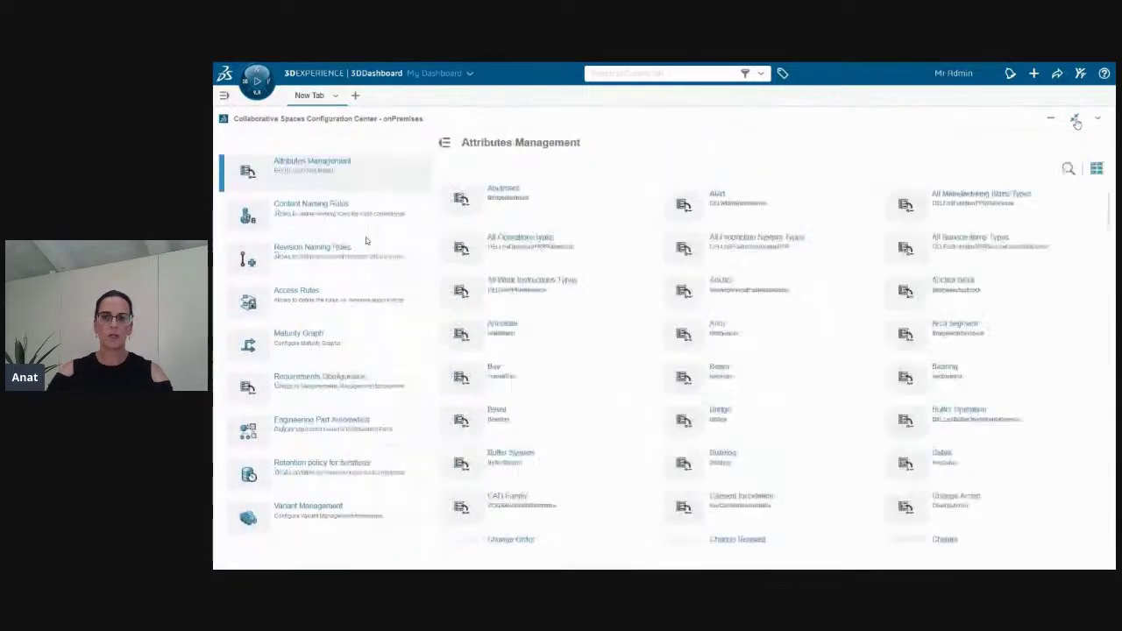
{"action": "scroll", "coordinate": [377, 311], "scroll_direction": "down", "scroll_amount": 10}
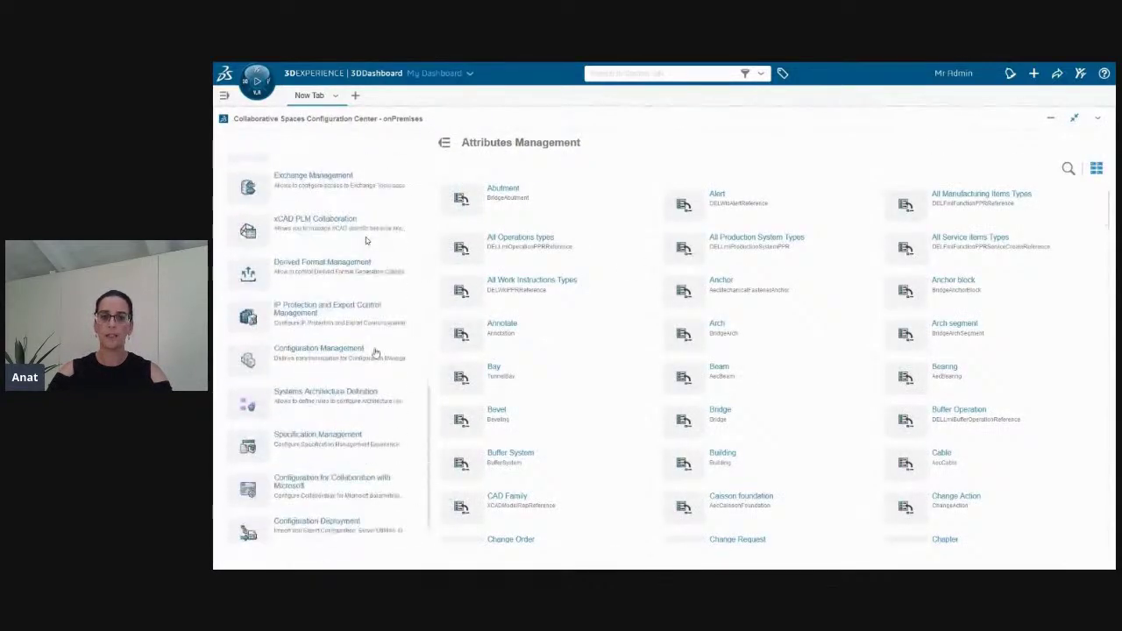
{"action": "left_click", "coordinate": [306, 529]}
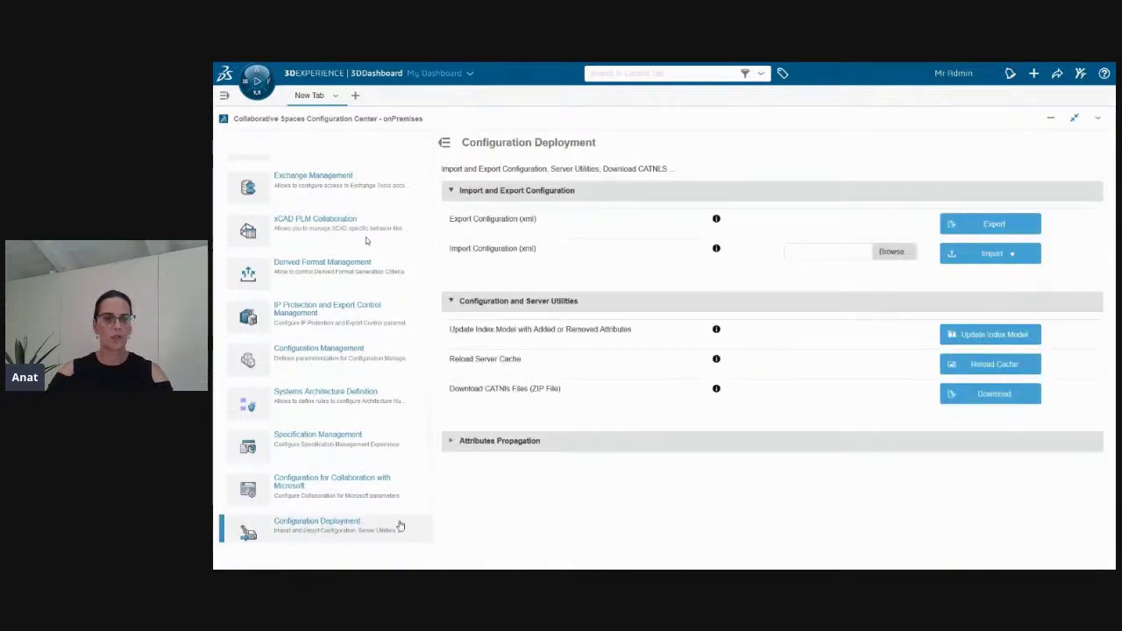
{"action": "mouse_move", "coordinate": [716, 332]}
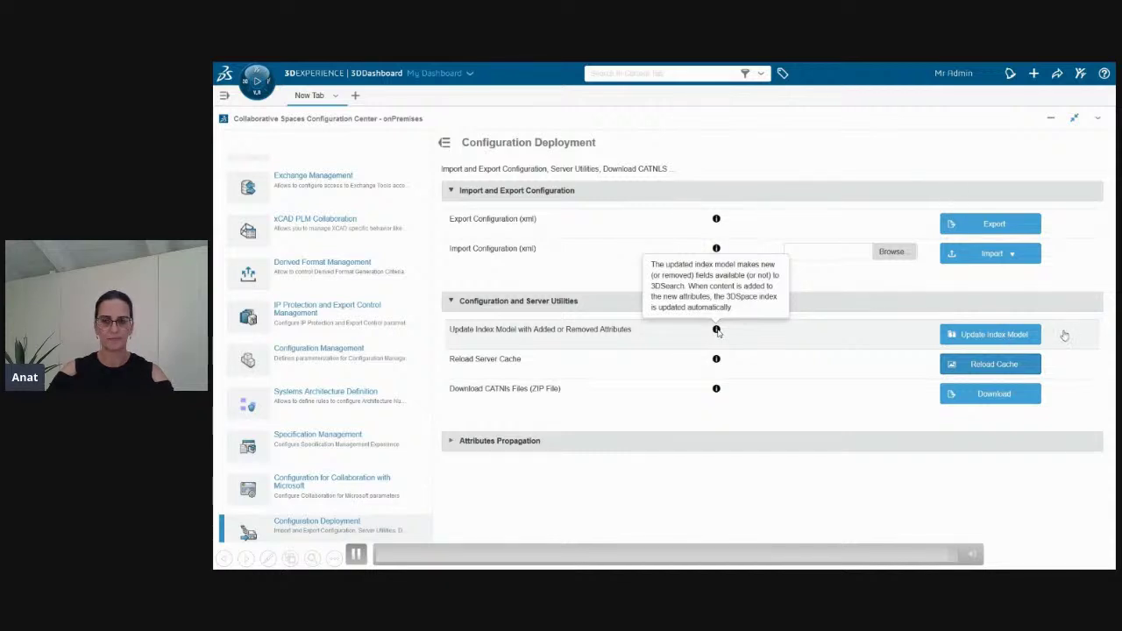
{"action": "left_click", "coordinate": [1031, 336]}
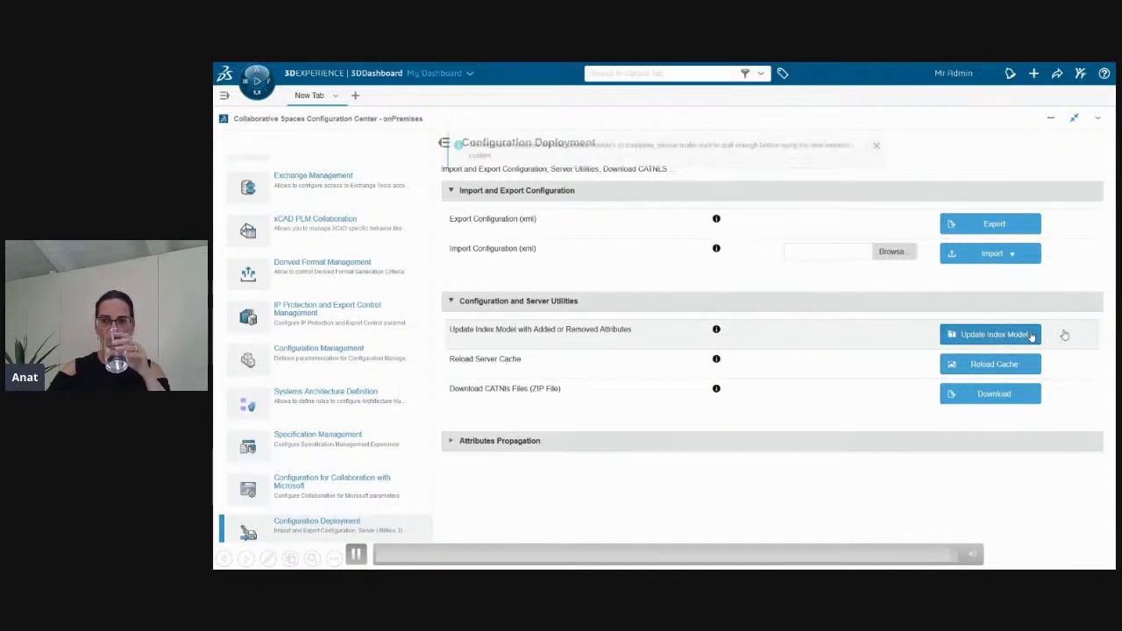
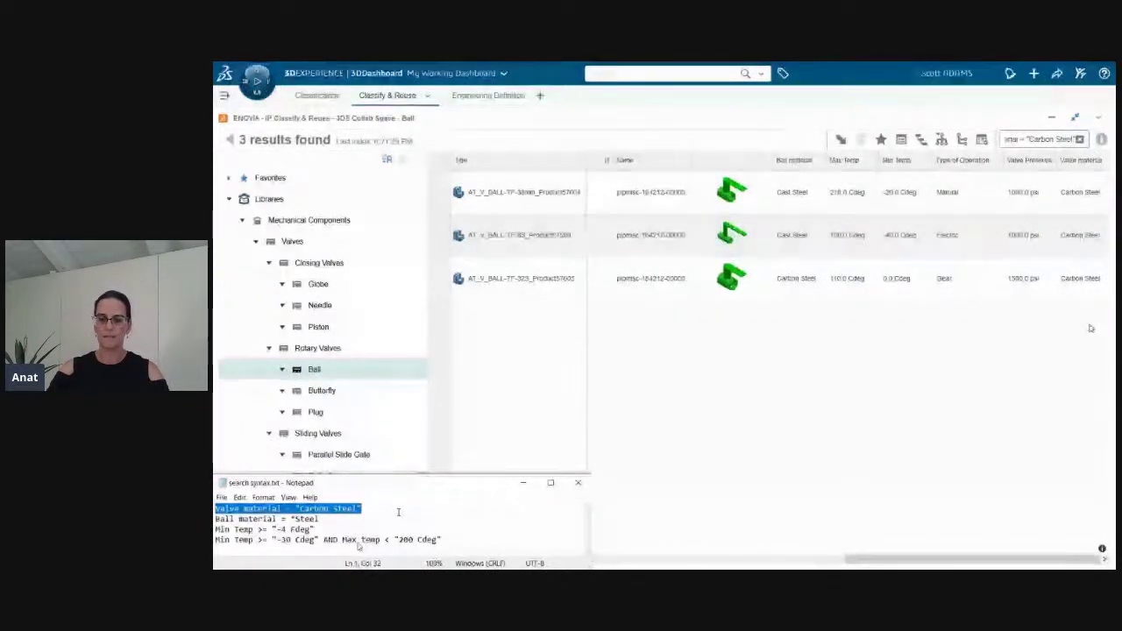
Step: Clear the Valve material search on the Ball class and select the query Ball material = *Steel in the search syntax.txt notes
{"action": "left_click", "coordinate": [1080, 139]}
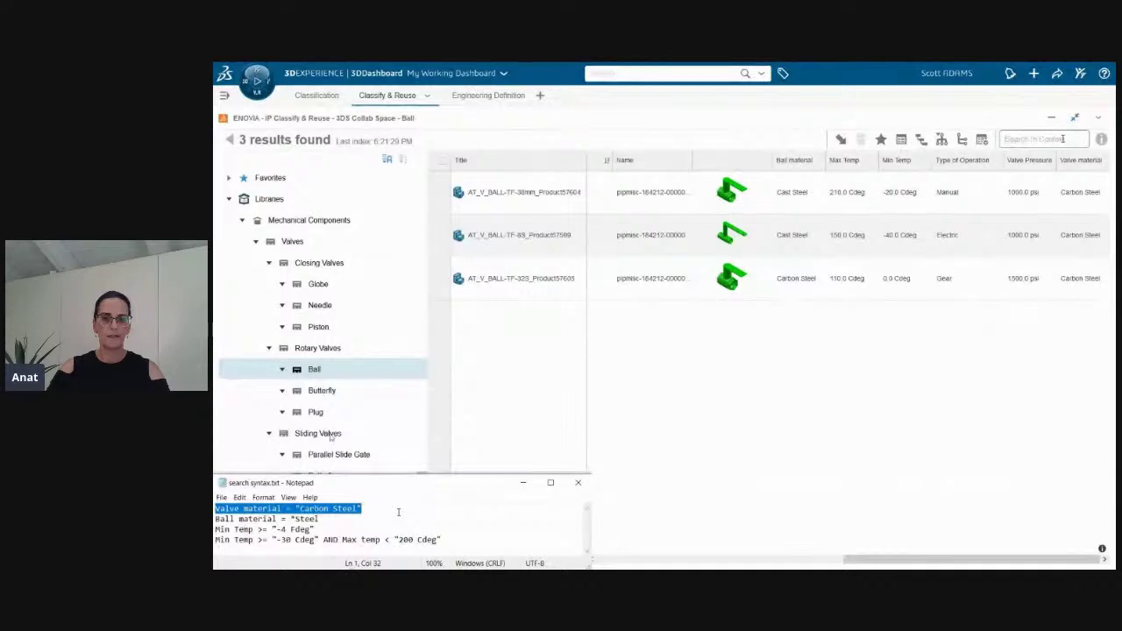
{"action": "left_click", "coordinate": [398, 511]}
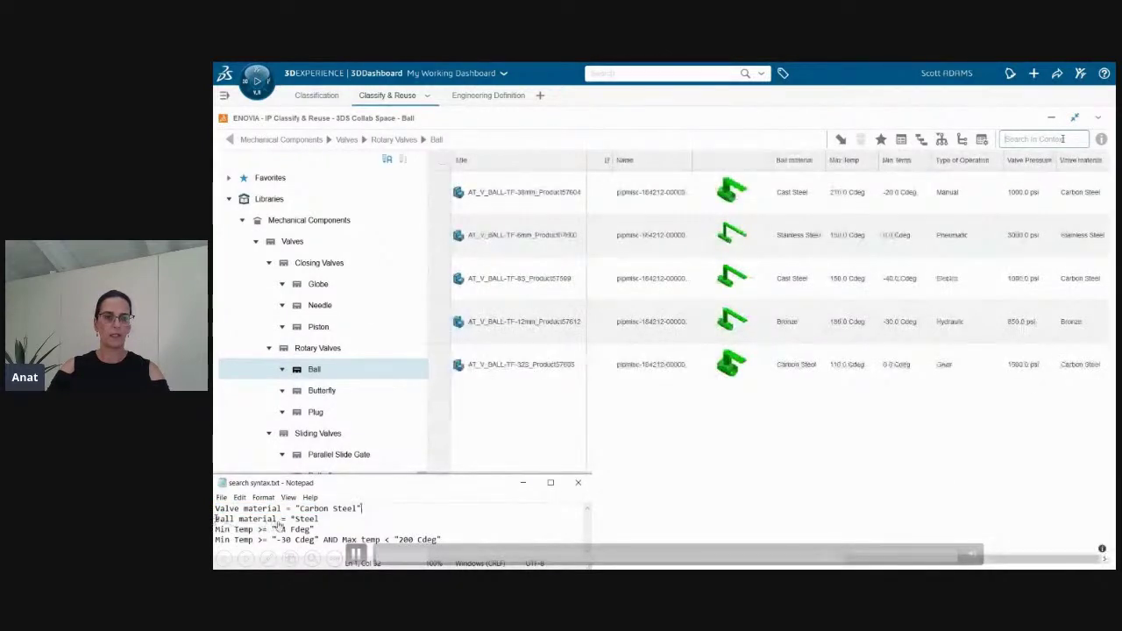
{"action": "left_click_drag", "start_coordinate": [215, 519], "coordinate": [349, 520]}
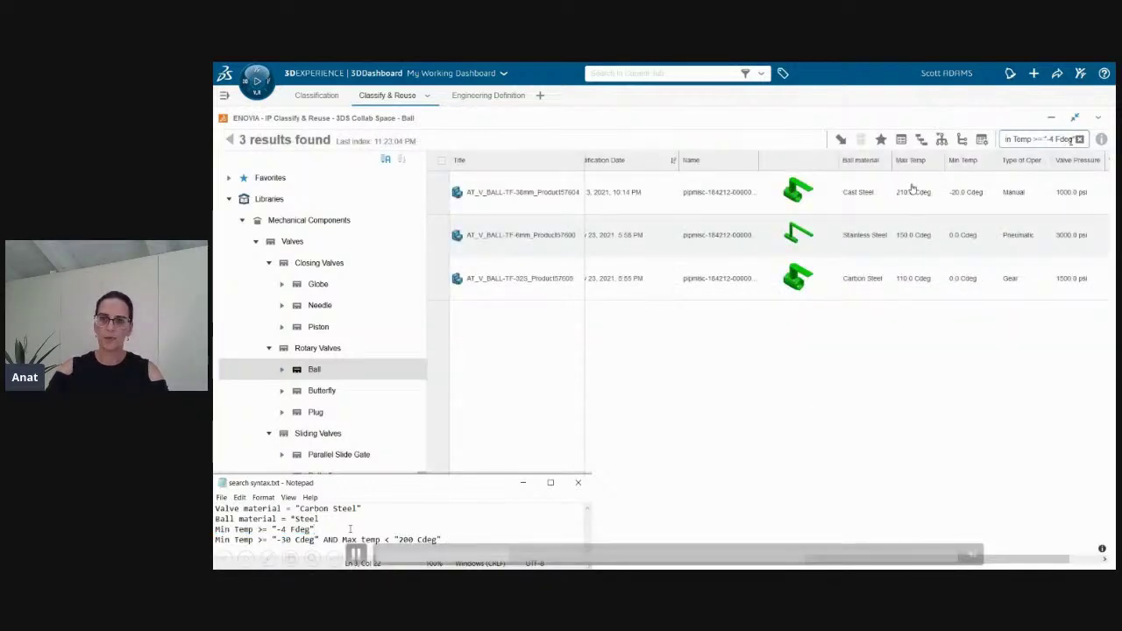
Step: Search the Ball class with the noted query Min Temp >= "-30 Cdeg" AND Max temp < "200 Cdeg" instead of the previous one, and clear it
{"action": "left_click", "coordinate": [1079, 139]}
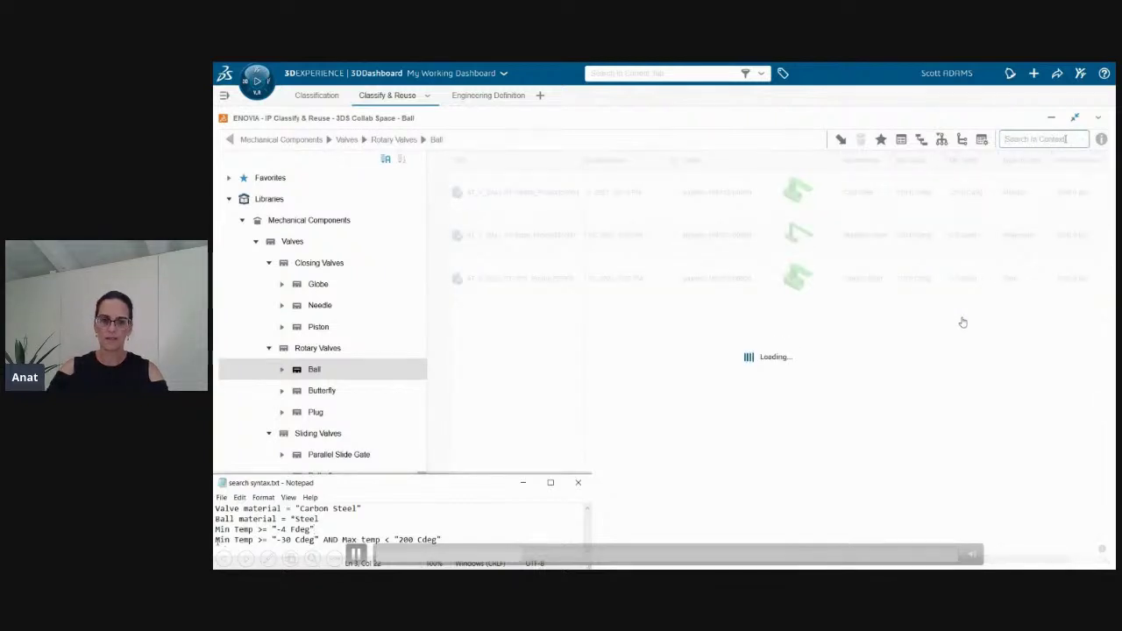
{"action": "left_click_drag", "start_coordinate": [215, 540], "coordinate": [461, 537]}
{"action": "key", "text": "ctrl+c"}
{"action": "left_click", "coordinate": [1043, 139]}
{"action": "key", "text": "ctrl+v"}
{"action": "key", "text": "Return"}
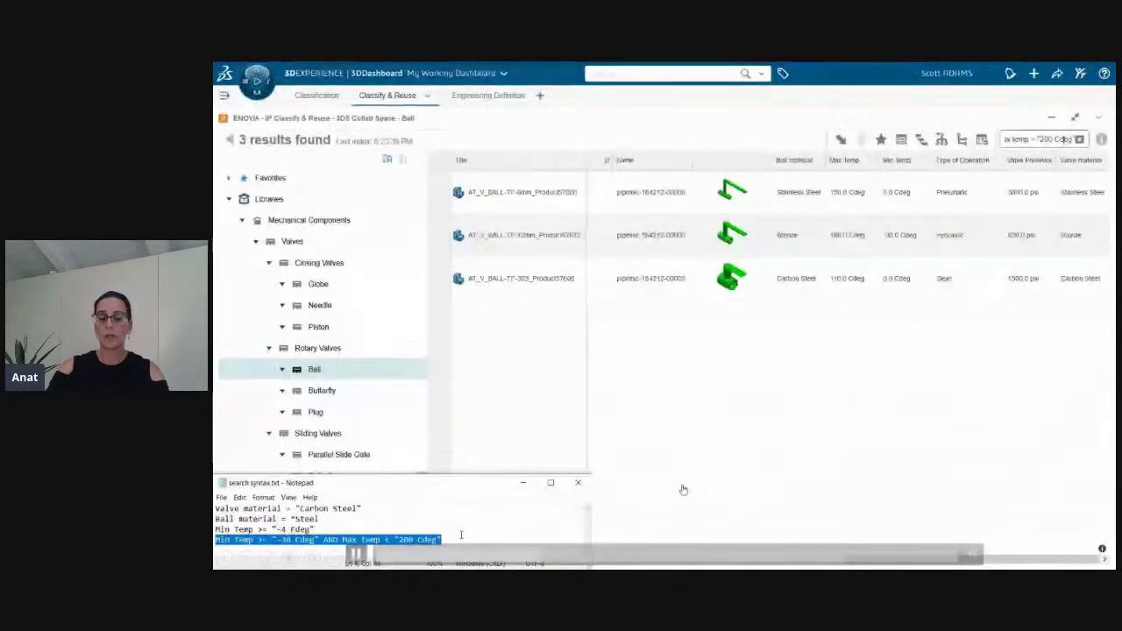
{"action": "left_click", "coordinate": [461, 535]}
{"action": "left_click", "coordinate": [1079, 139]}
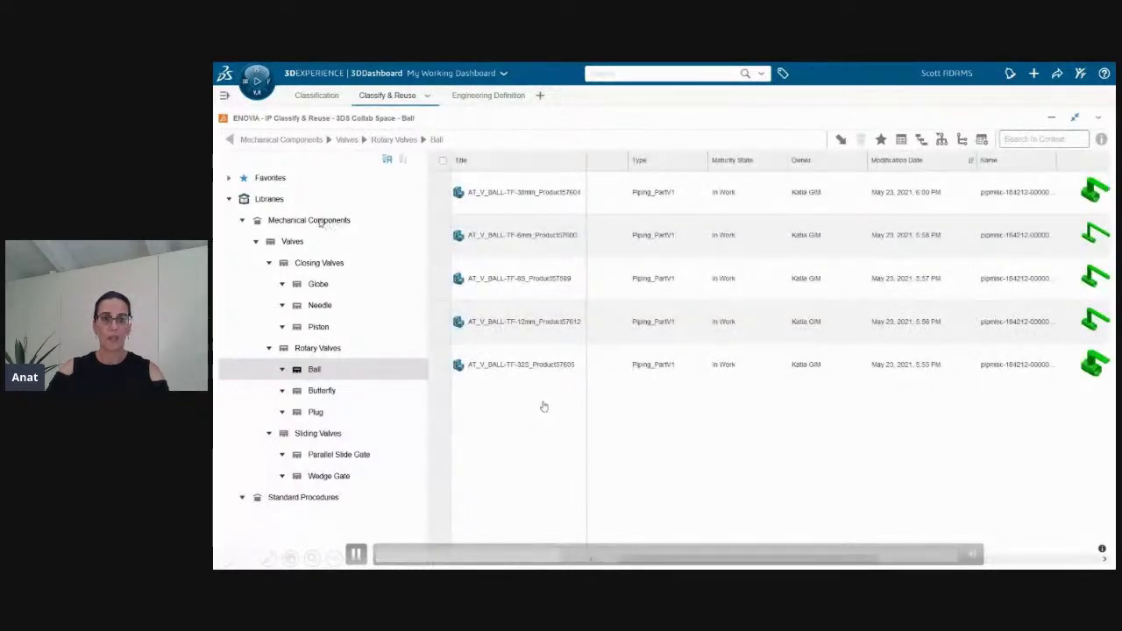
Step: Search the whole Valves class for Valve material = Bronze and examine the classification attribute columns of the results
{"action": "left_click", "coordinate": [293, 243]}
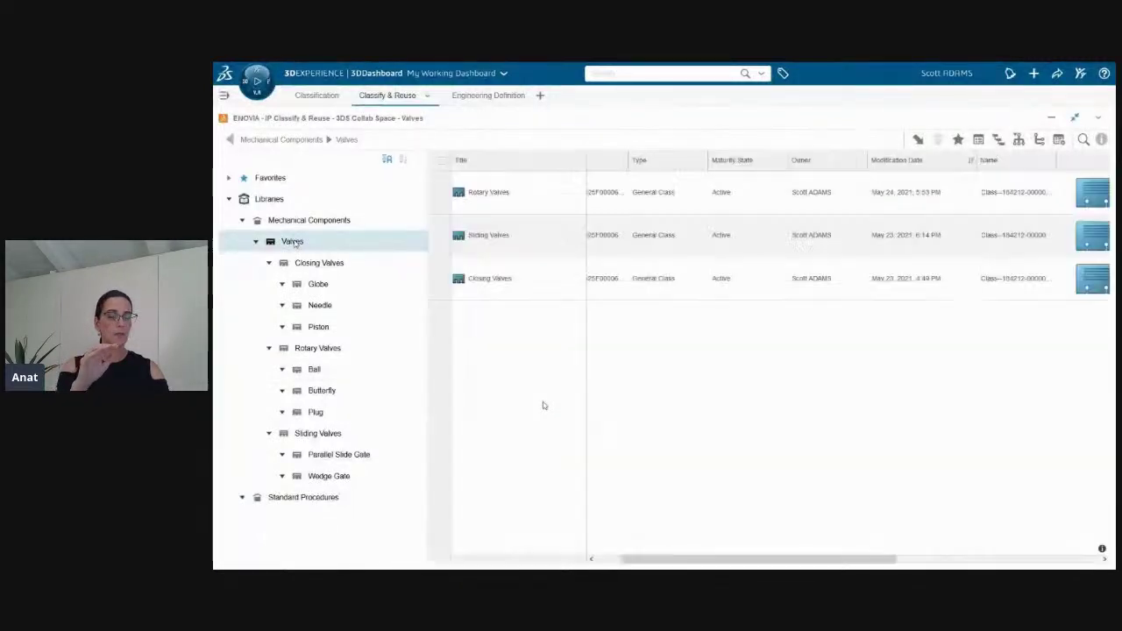
{"action": "left_click", "coordinate": [1084, 142]}
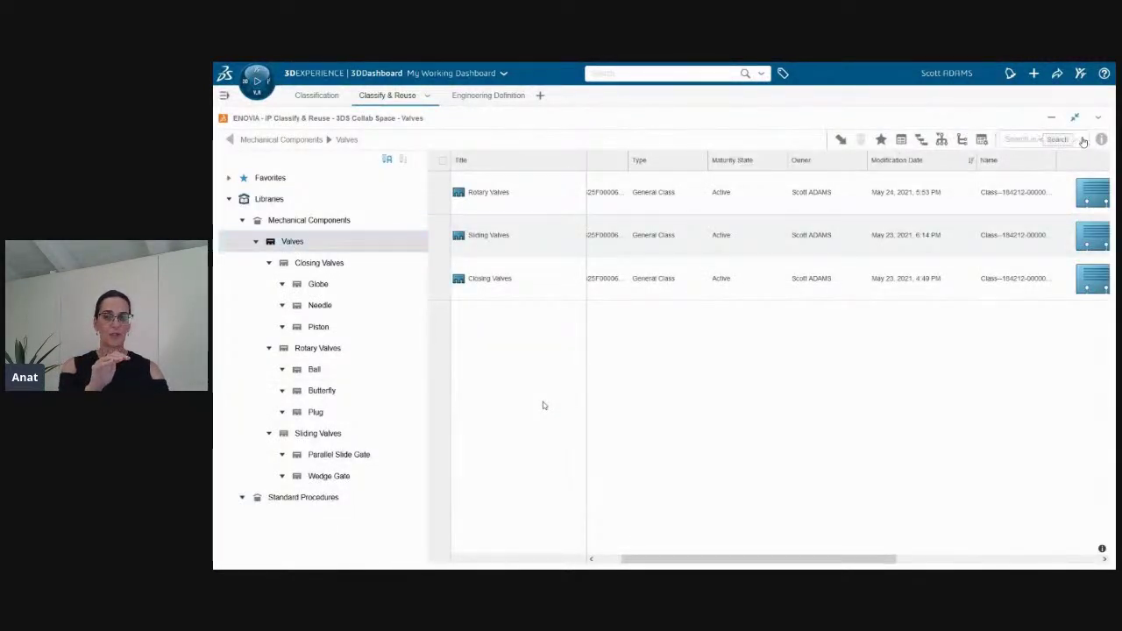
{"action": "type", "text": "Valve ma"}
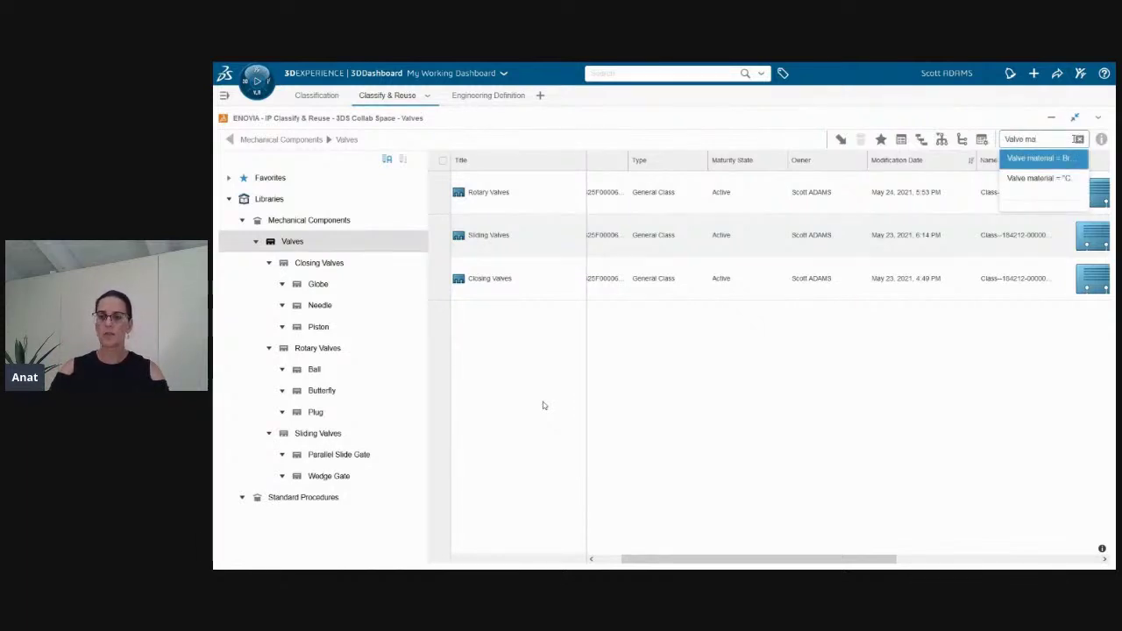
{"action": "type", "text": "terial = Bronze"}
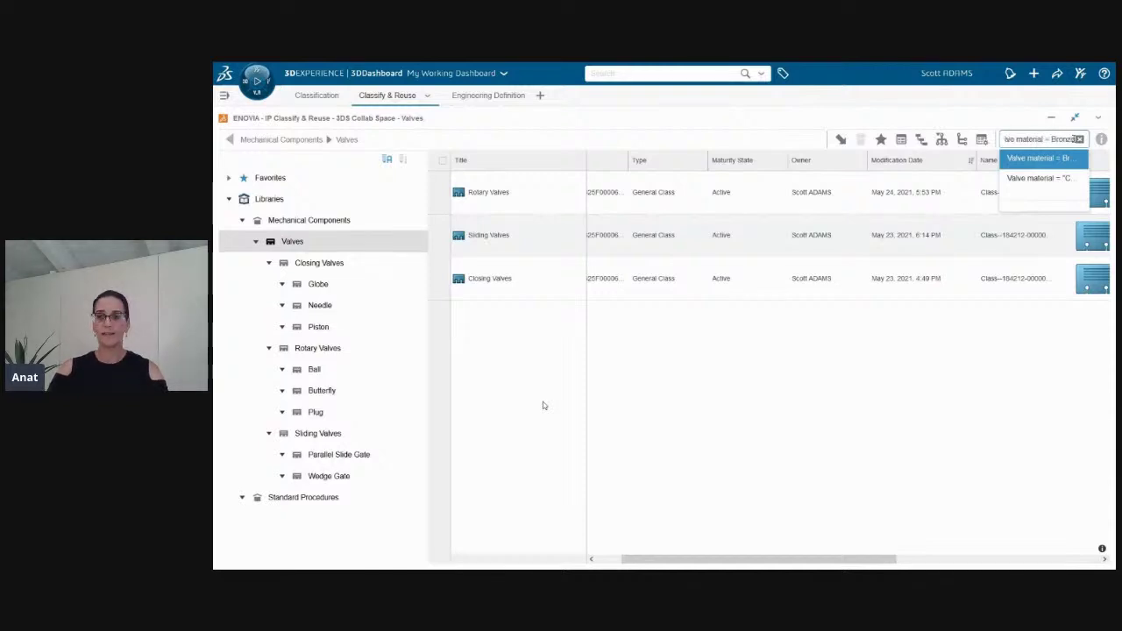
{"action": "key", "text": "Return"}
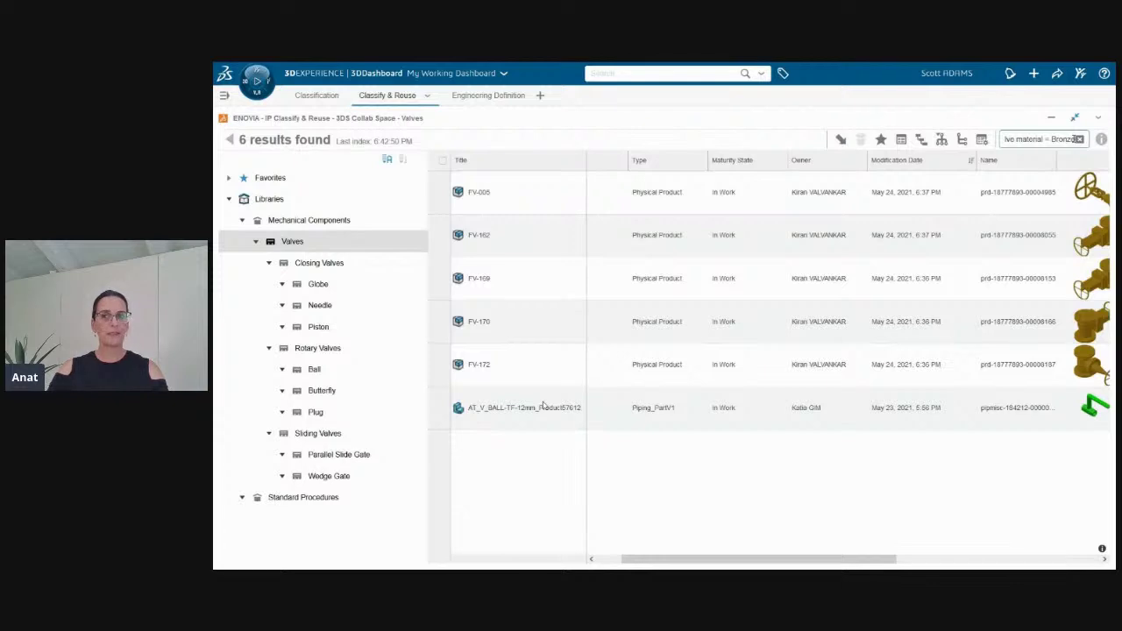
{"action": "left_click_drag", "start_coordinate": [851, 559], "coordinate": [1087, 562]}
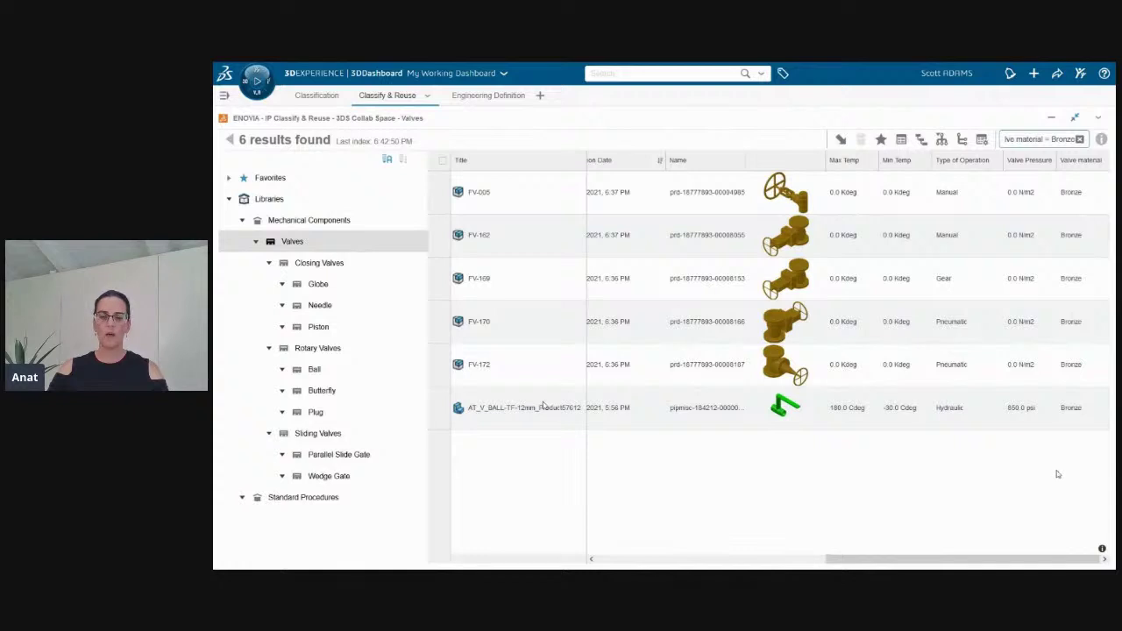
Step: Expand the Libraries, Library Classes and Category 6WTags of the results and display the Category tag as a pie chart
{"action": "left_click", "coordinate": [783, 76]}
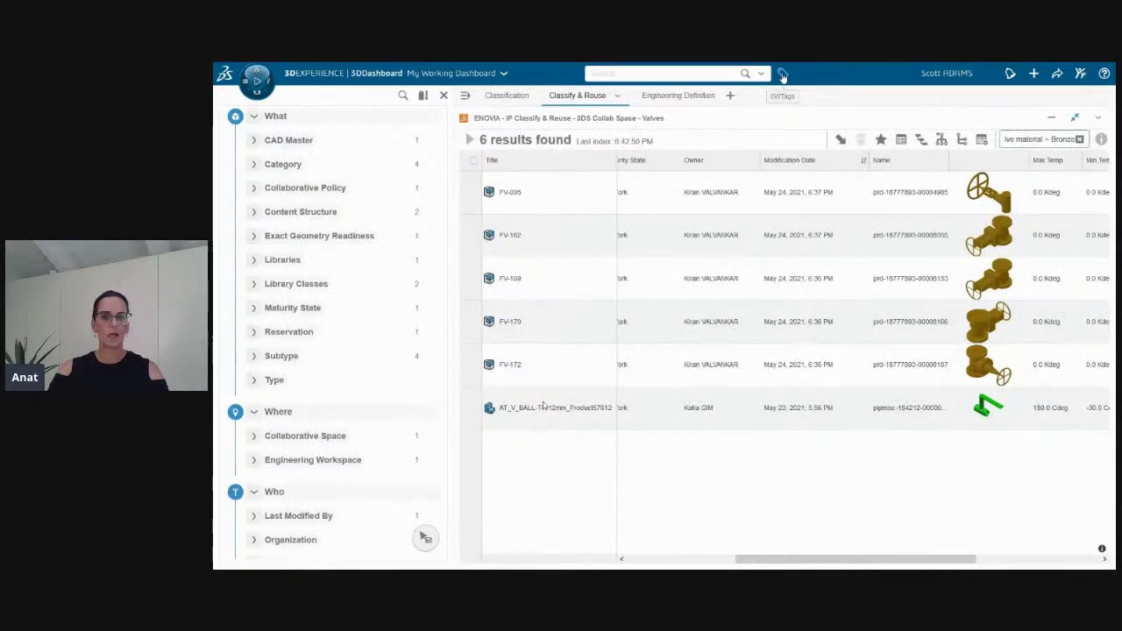
{"action": "left_click", "coordinate": [254, 261]}
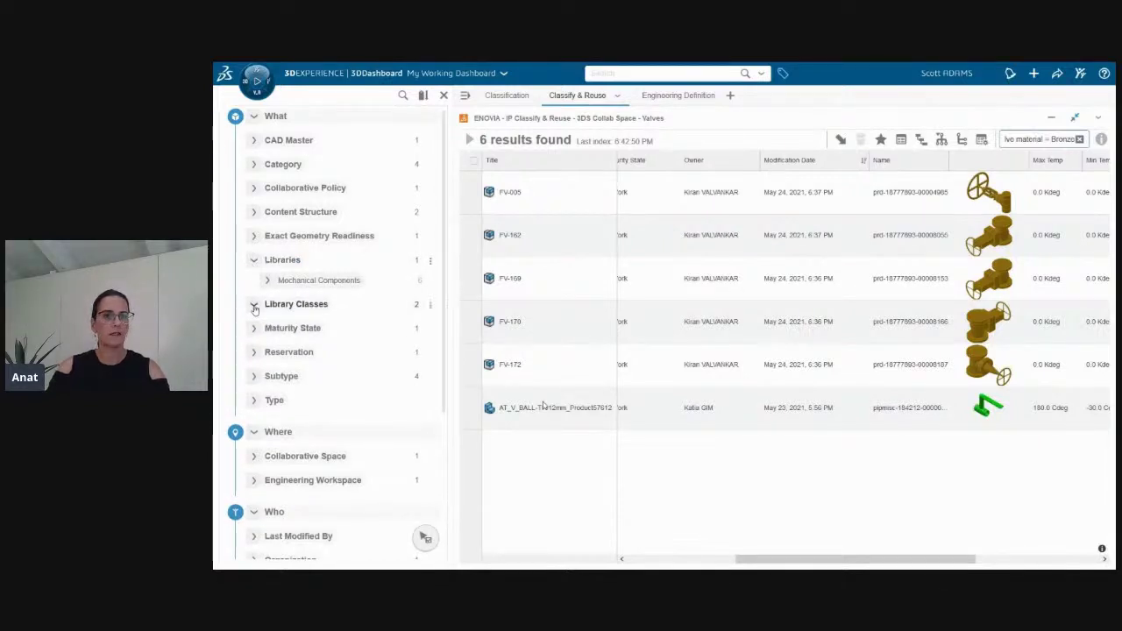
{"action": "left_click", "coordinate": [255, 305]}
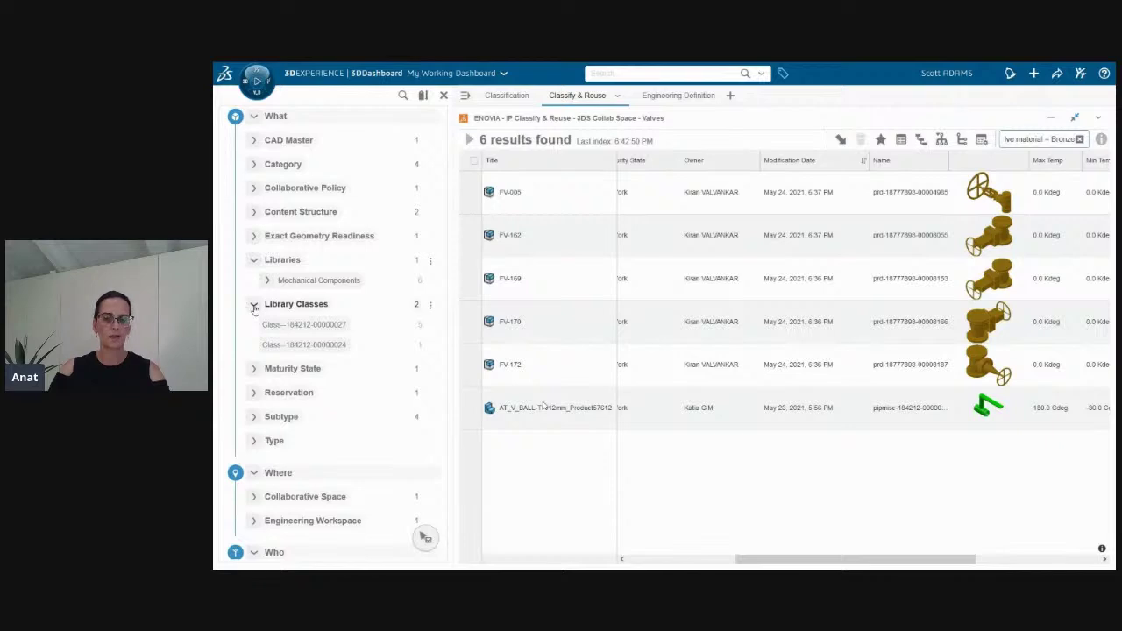
{"action": "left_click", "coordinate": [255, 166]}
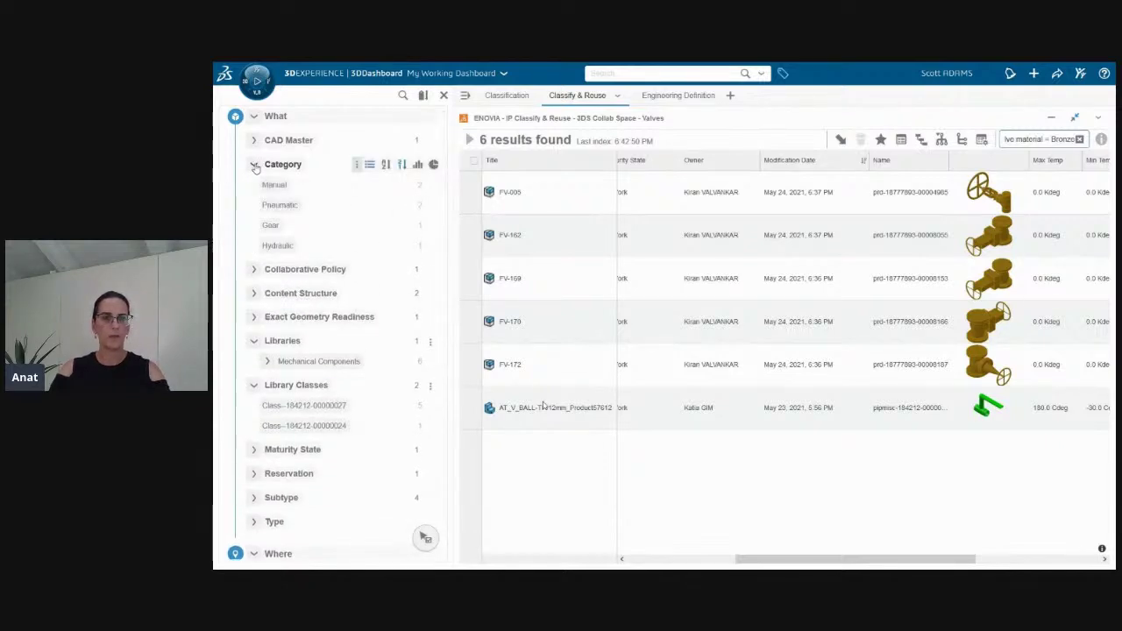
{"action": "left_click_drag", "start_coordinate": [855, 558], "coordinate": [977, 559]}
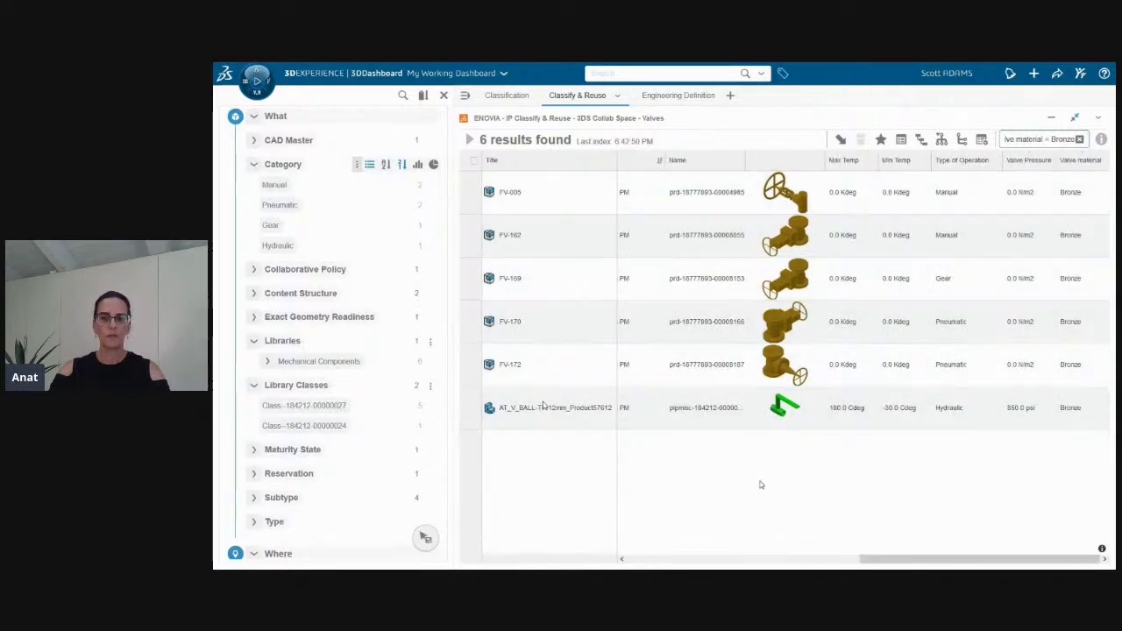
{"action": "left_click", "coordinate": [433, 164]}
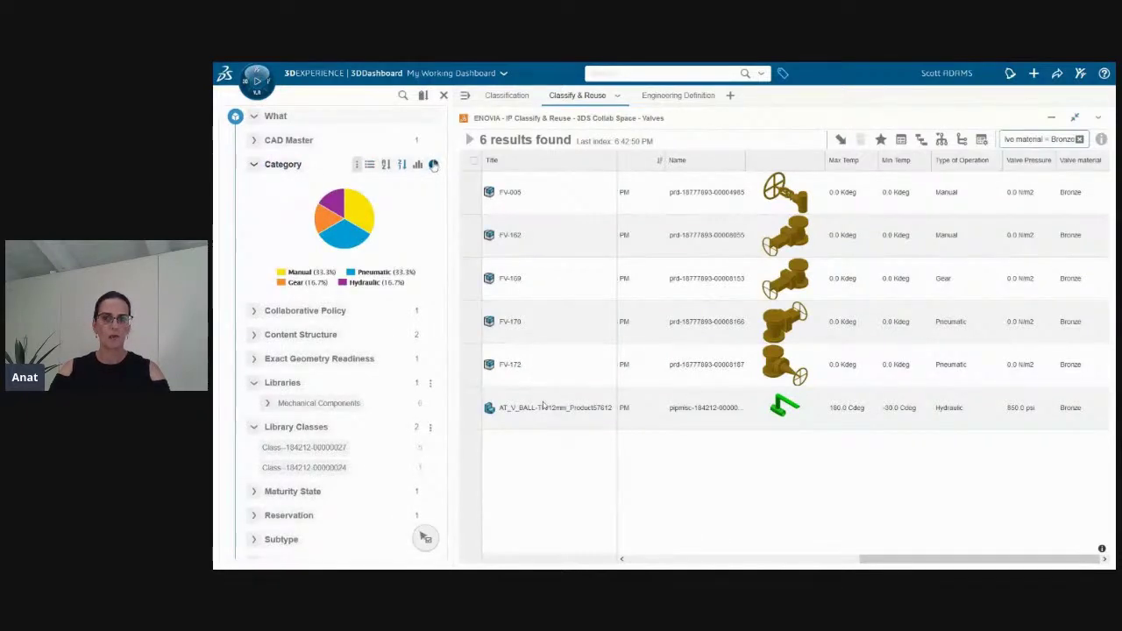
Step: Filter the Bronze valves by the Hydraulic category and add the AT_V_BALL-TF-12mm valve to the physical product in Engineering Definition, then hide the tags
{"action": "mouse_move", "coordinate": [337, 203]}
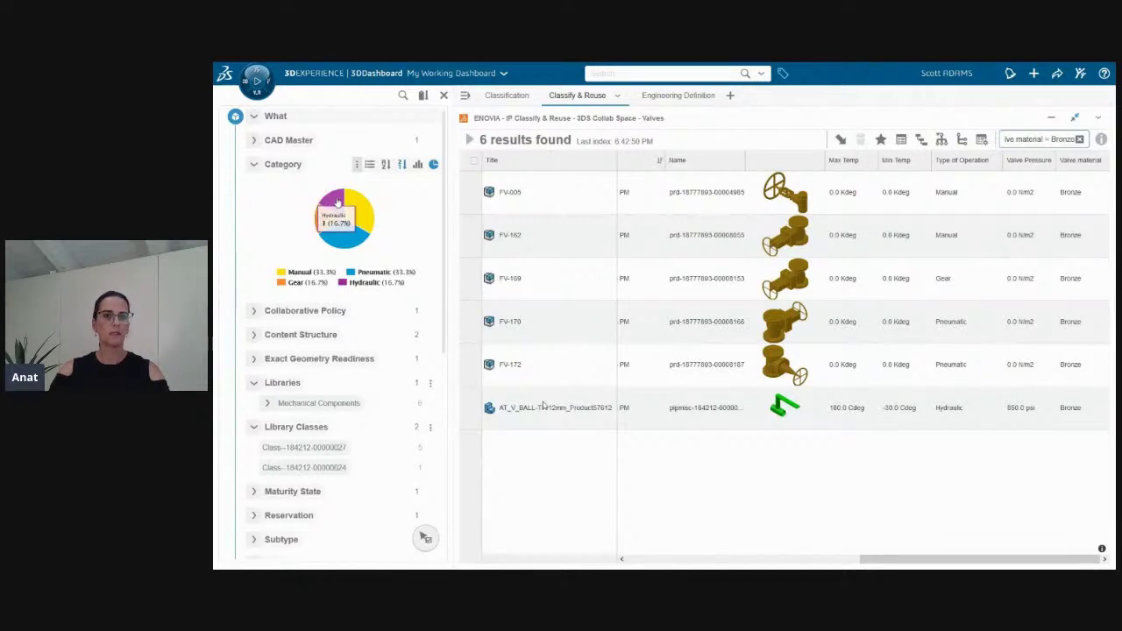
{"action": "left_click", "coordinate": [338, 203]}
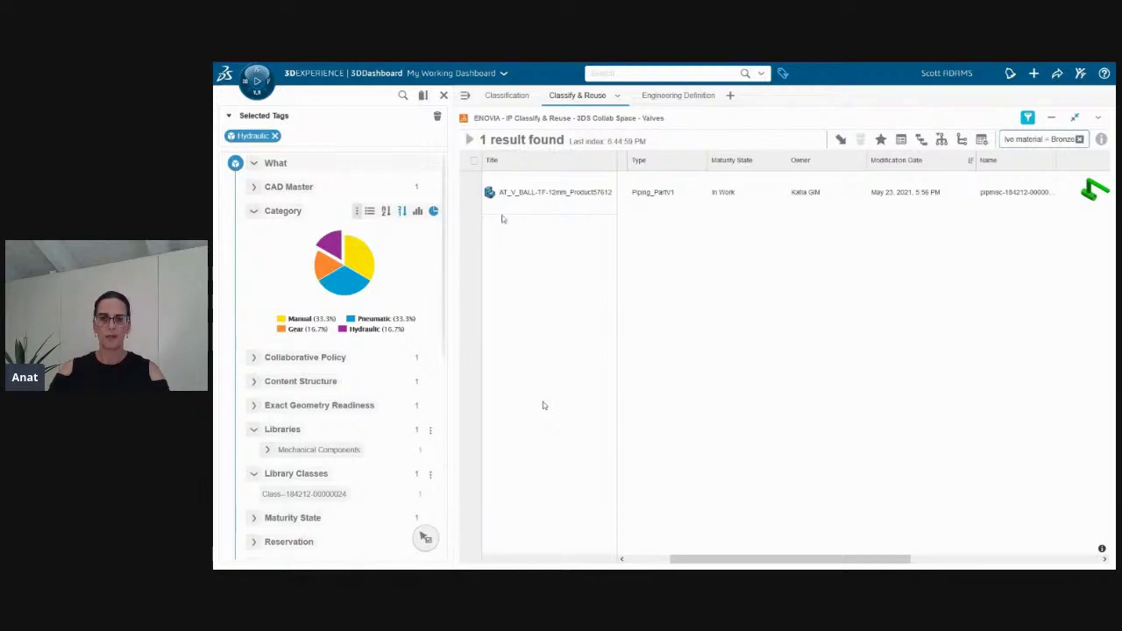
{"action": "left_click_drag", "start_coordinate": [512, 207], "coordinate": [551, 337]}
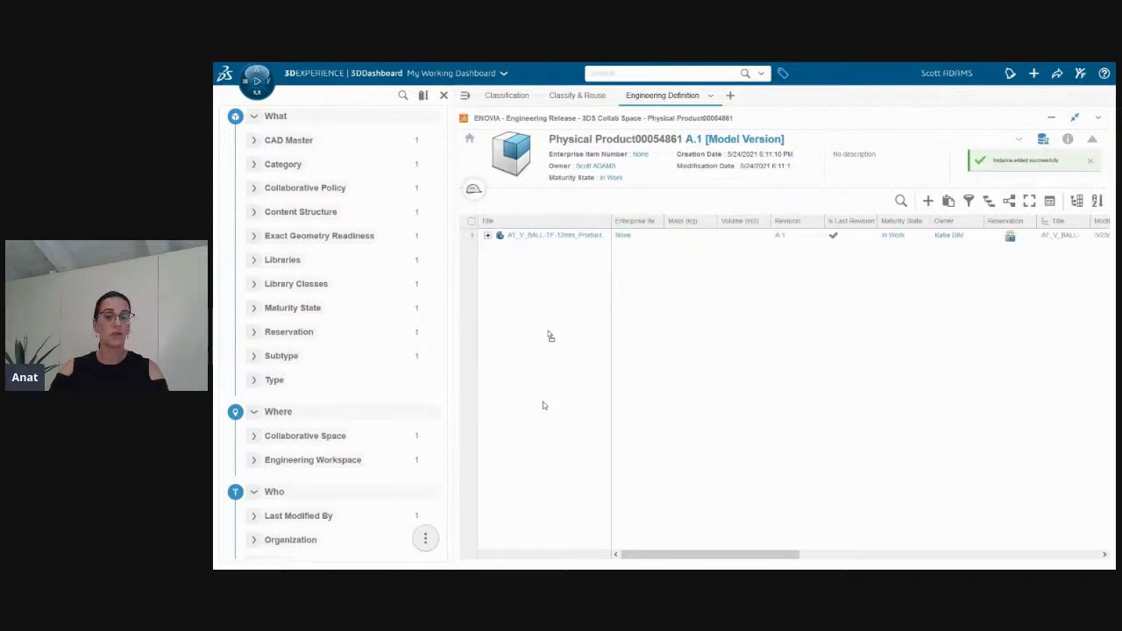
{"action": "left_click", "coordinate": [443, 95]}
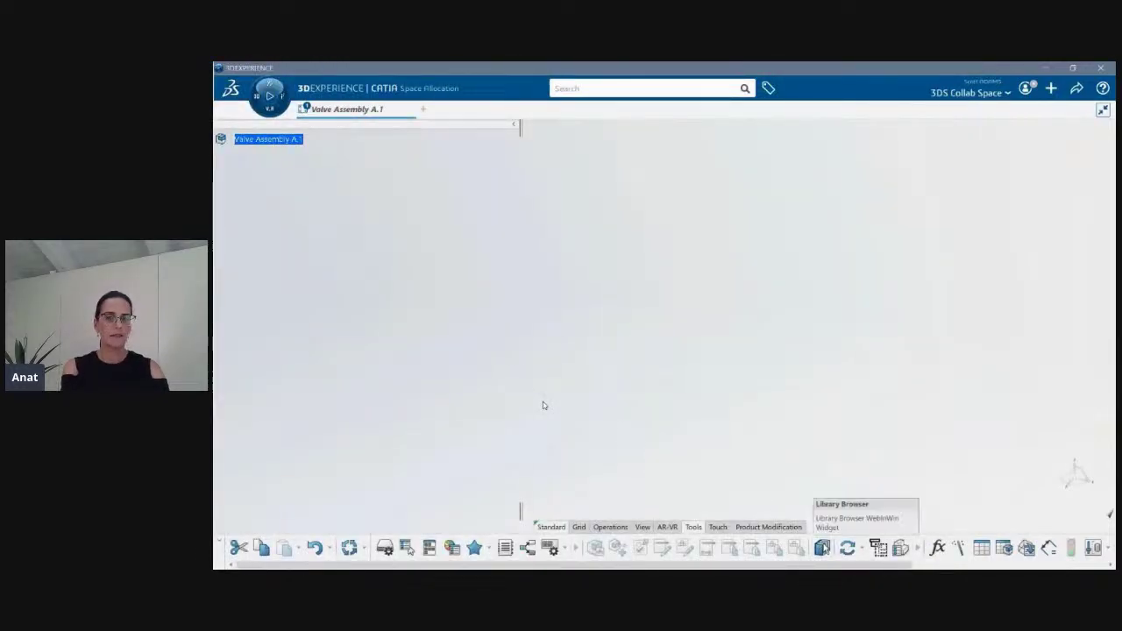
Step: In CATIA, browse the library's Ball class with its attribute columns and insert AT_V_BALL-TF-38mm_Product57604 into Valve Assembly
{"action": "left_click", "coordinate": [823, 548]}
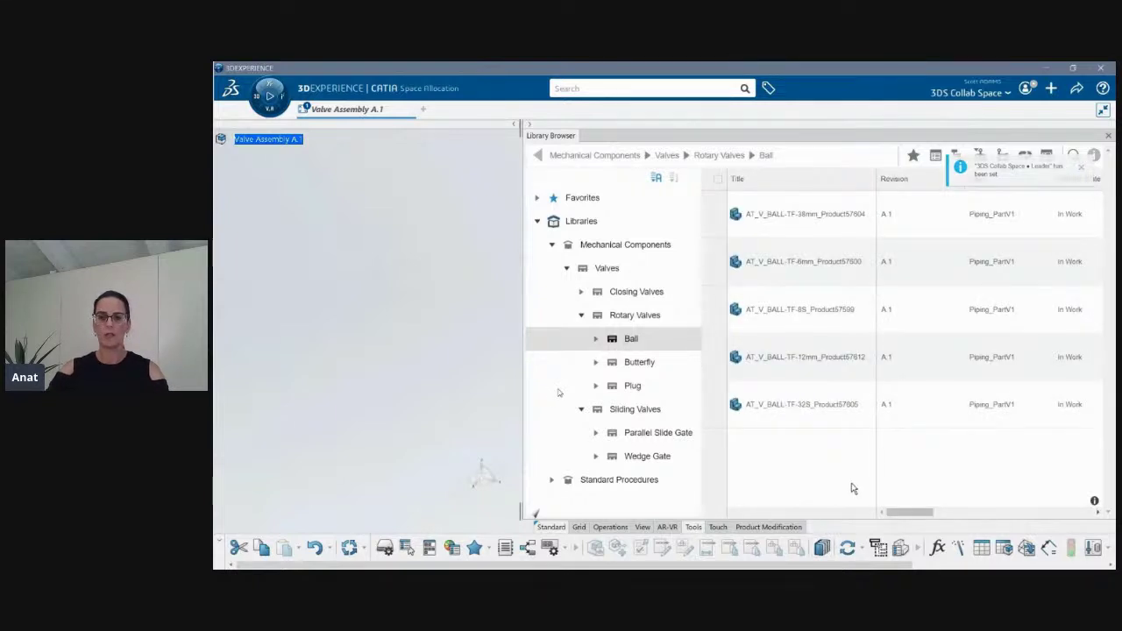
{"action": "left_click_drag", "start_coordinate": [906, 515], "coordinate": [1019, 514]}
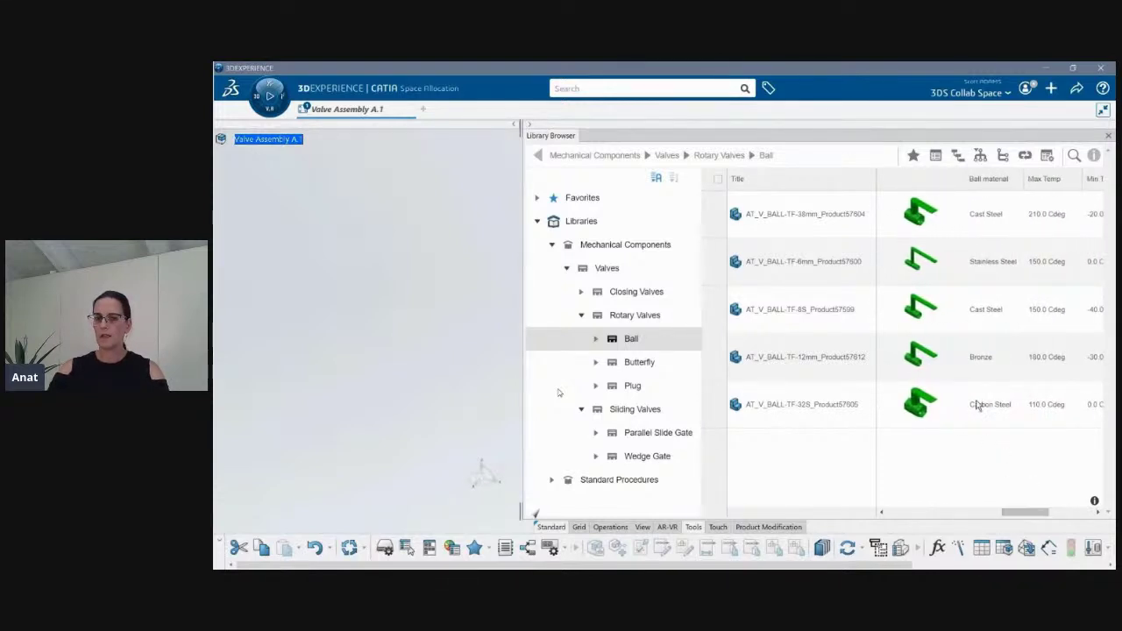
{"action": "left_click", "coordinate": [899, 225]}
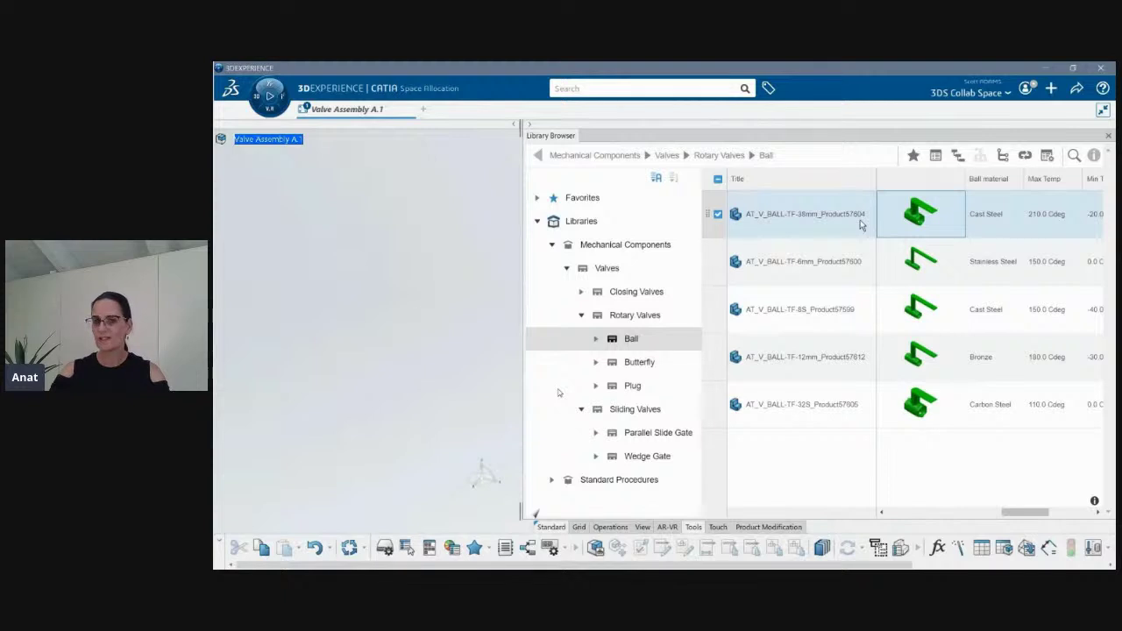
{"action": "right_click", "coordinate": [861, 223]}
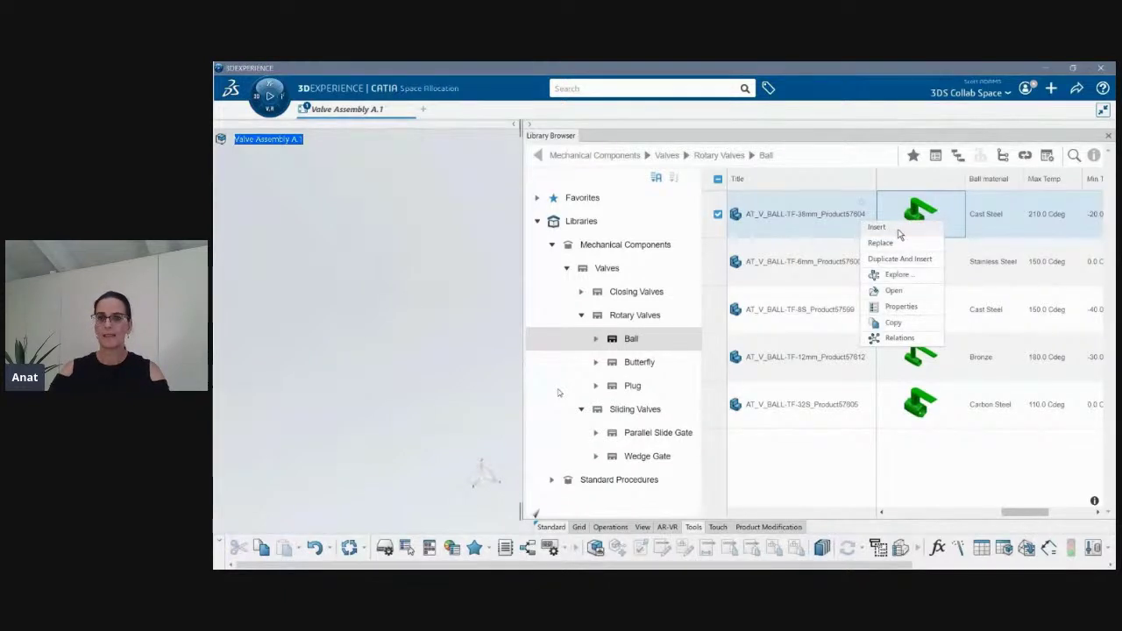
{"action": "left_click", "coordinate": [898, 229]}
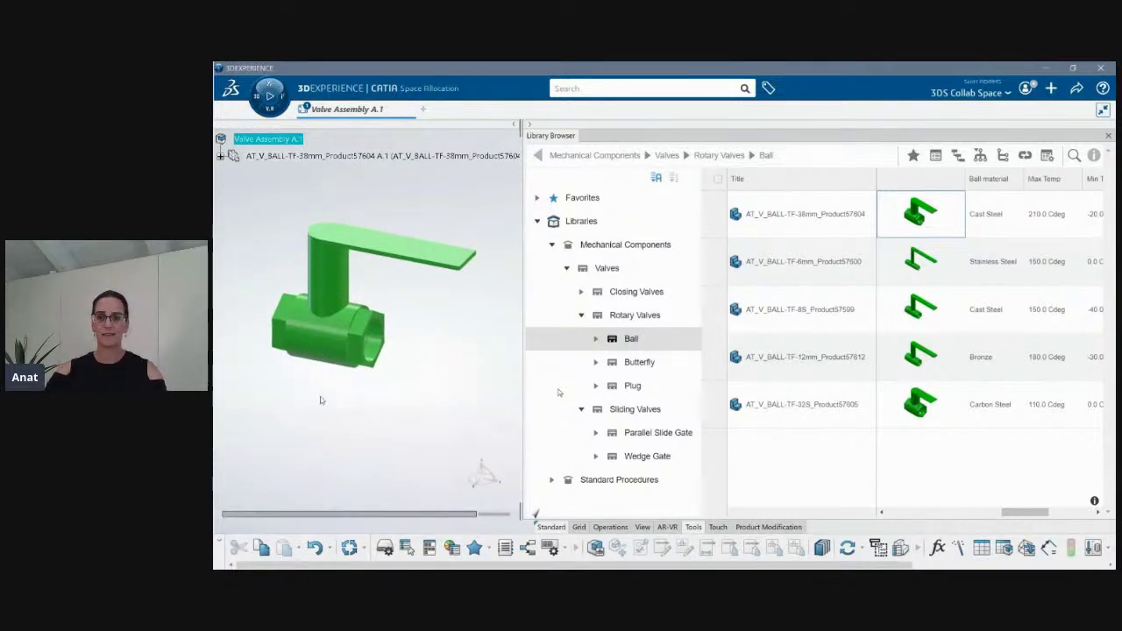
Step: Replace the 38 mm ball valve in Valve Assembly with AT_V_BALL-TF-8S_Product57599 from the library and save the assembly
{"action": "left_click", "coordinate": [817, 320]}
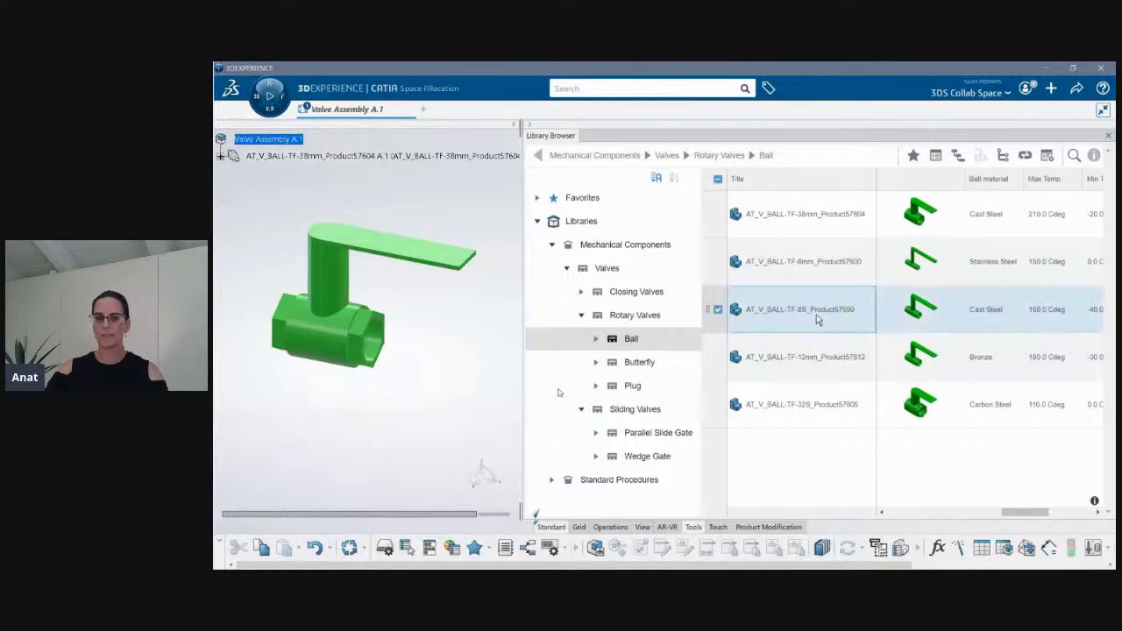
{"action": "right_click", "coordinate": [817, 321]}
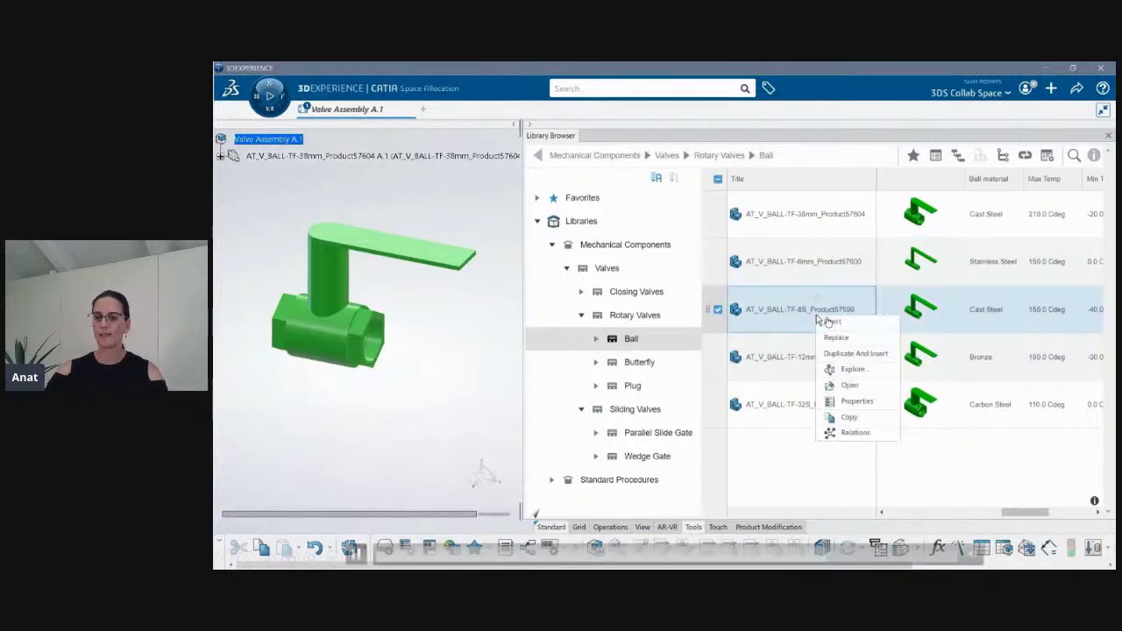
{"action": "left_click", "coordinate": [859, 341]}
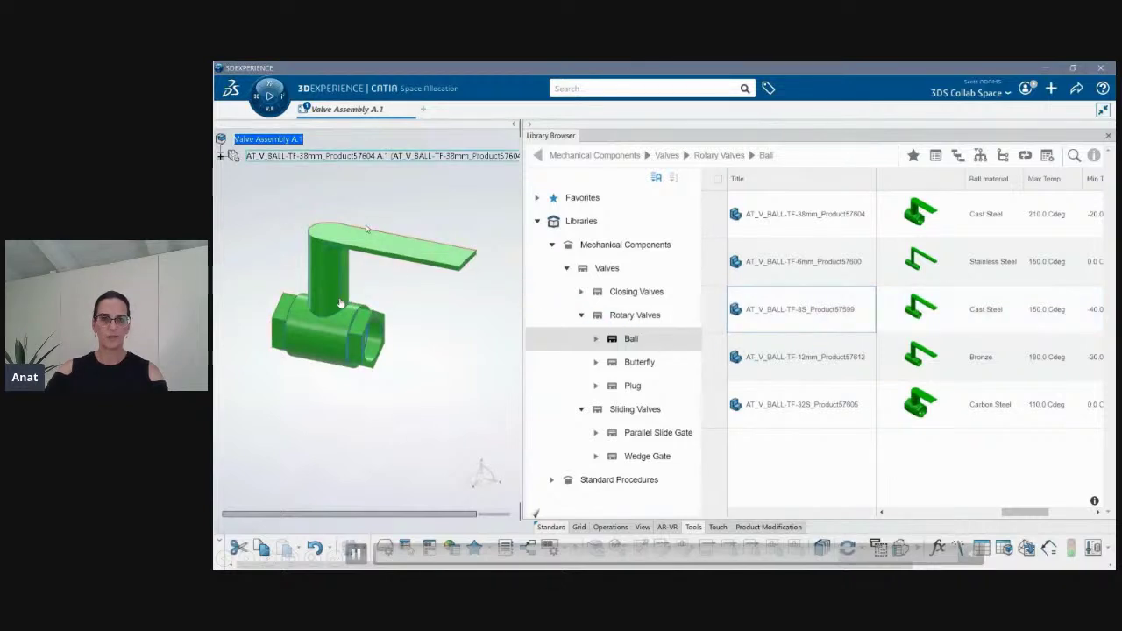
{"action": "left_click", "coordinate": [277, 156]}
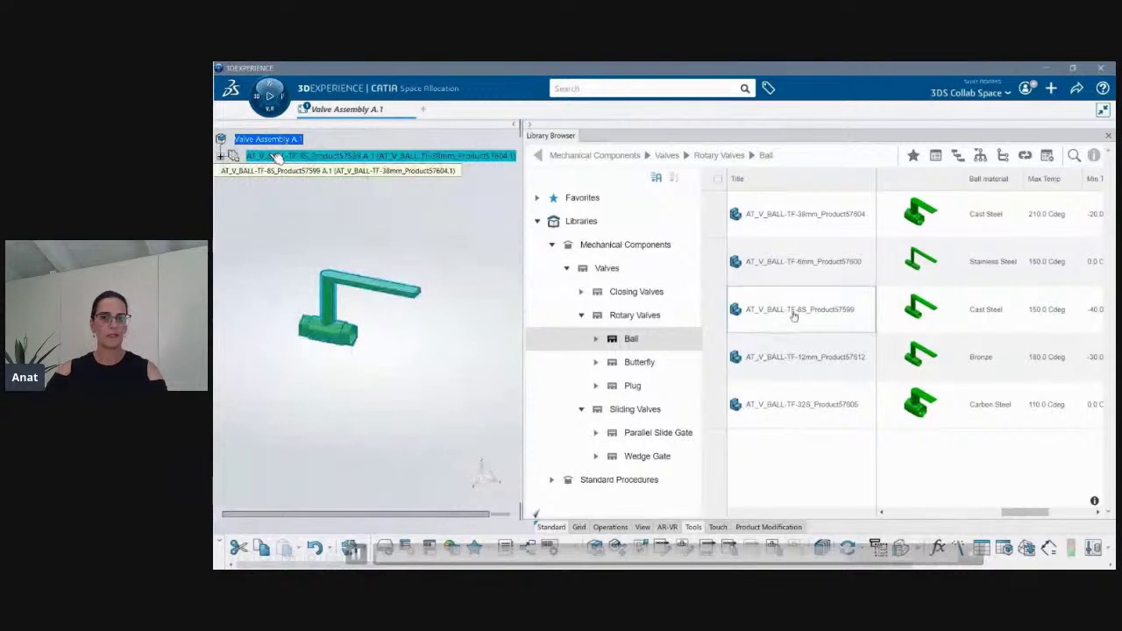
{"action": "left_click", "coordinate": [375, 341]}
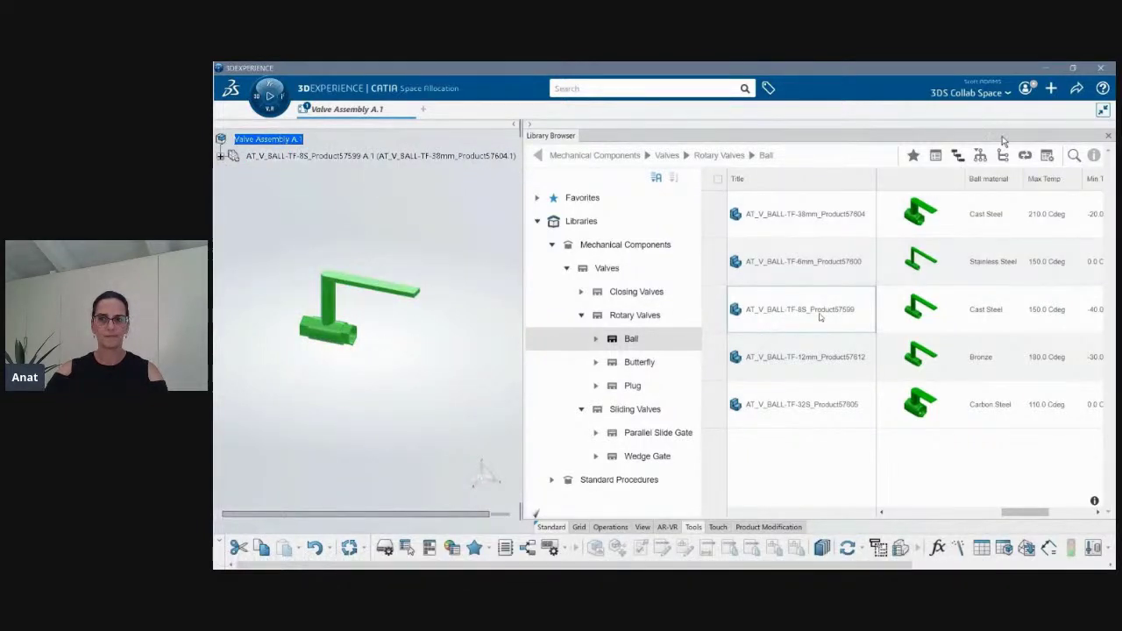
{"action": "left_click", "coordinate": [1077, 89]}
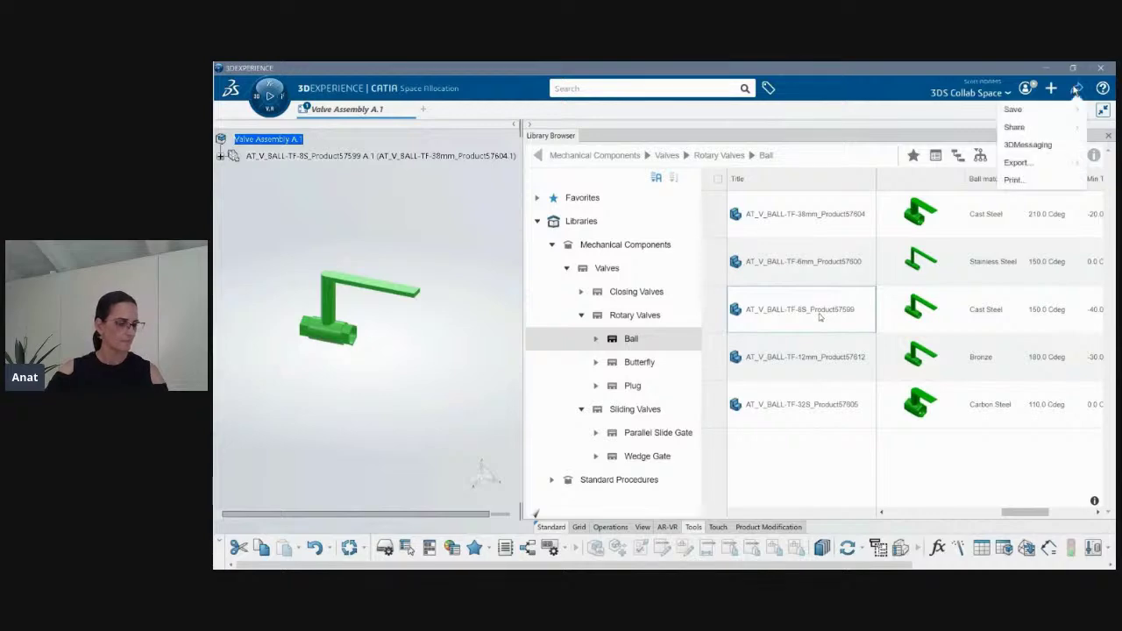
{"action": "left_click", "coordinate": [1046, 112]}
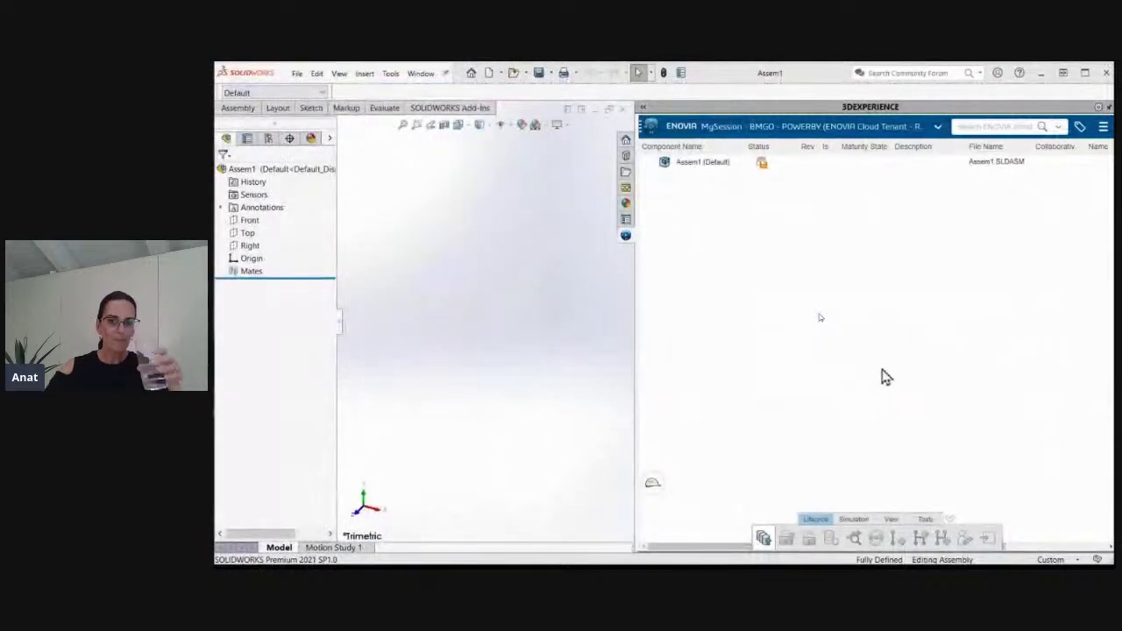
Step: Switch to SOLIDWORKS, open IP Classify & Reuse and display the properties of ShurFLO Pump T5915 from the Pumps Rentals class
{"action": "left_click", "coordinate": [937, 127]}
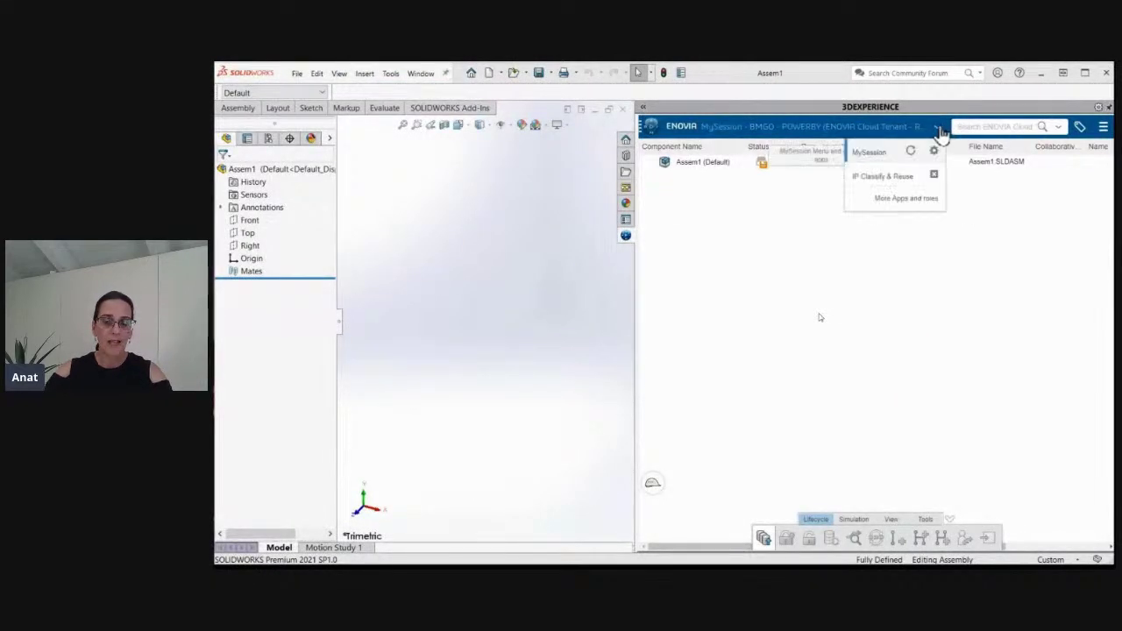
{"action": "left_click", "coordinate": [894, 176]}
{"action": "left_click", "coordinate": [863, 194]}
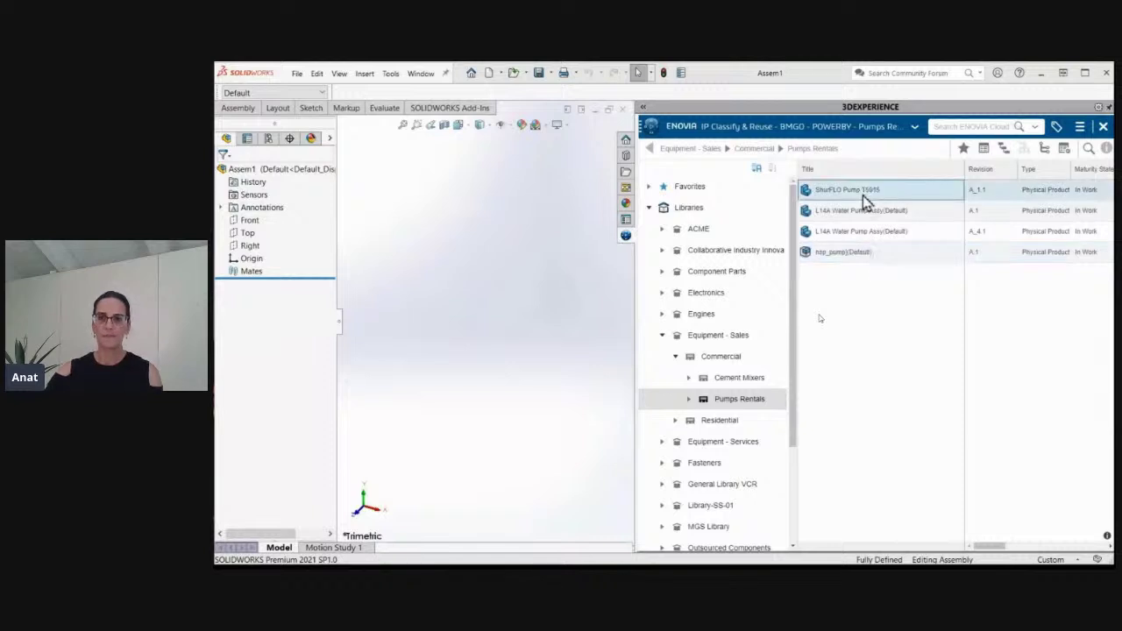
{"action": "right_click", "coordinate": [862, 194]}
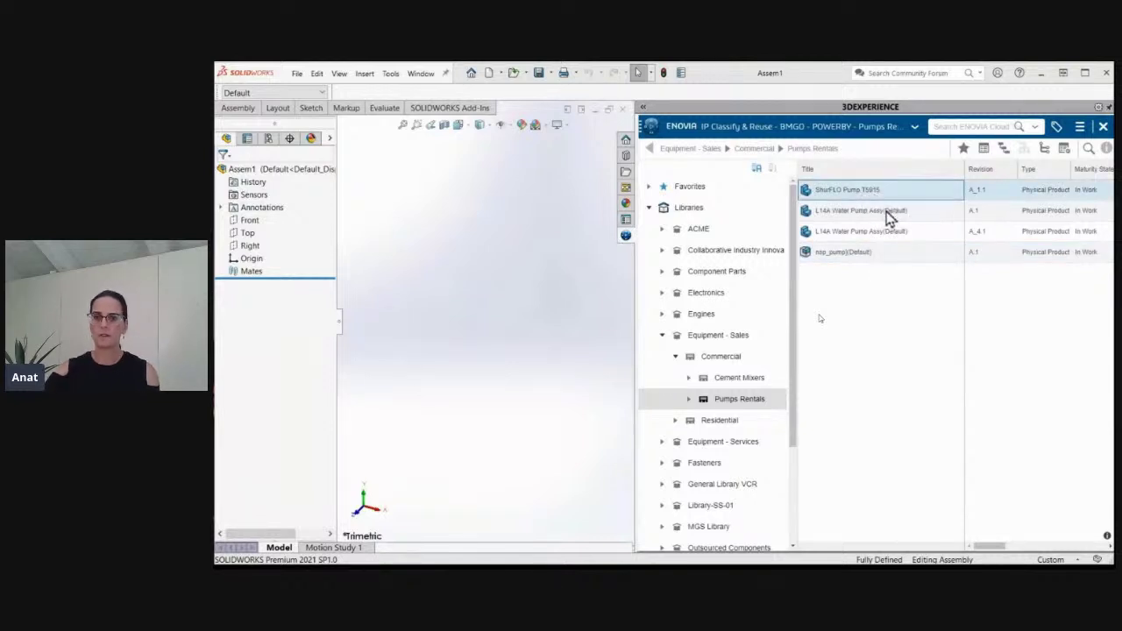
{"action": "left_click", "coordinate": [887, 216]}
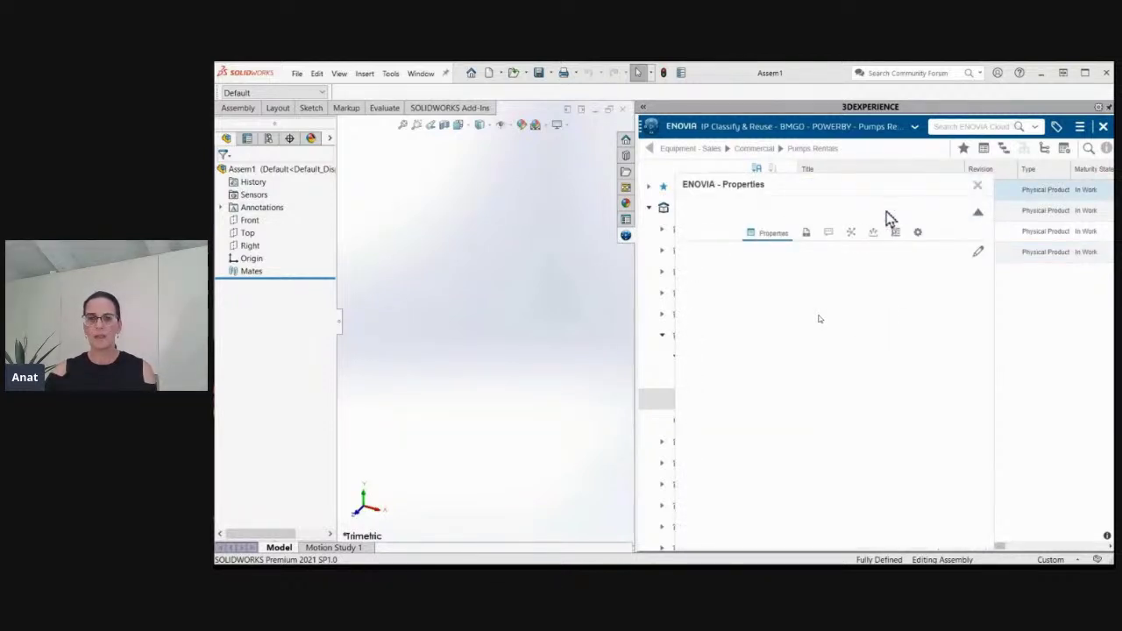
Step: Examine the pump's classification attributes under Pump Rentals - EquipSales and Pumps - EquipService, and close the properties
{"action": "scroll", "coordinate": [772, 364], "scroll_direction": "down", "scroll_amount": 5}
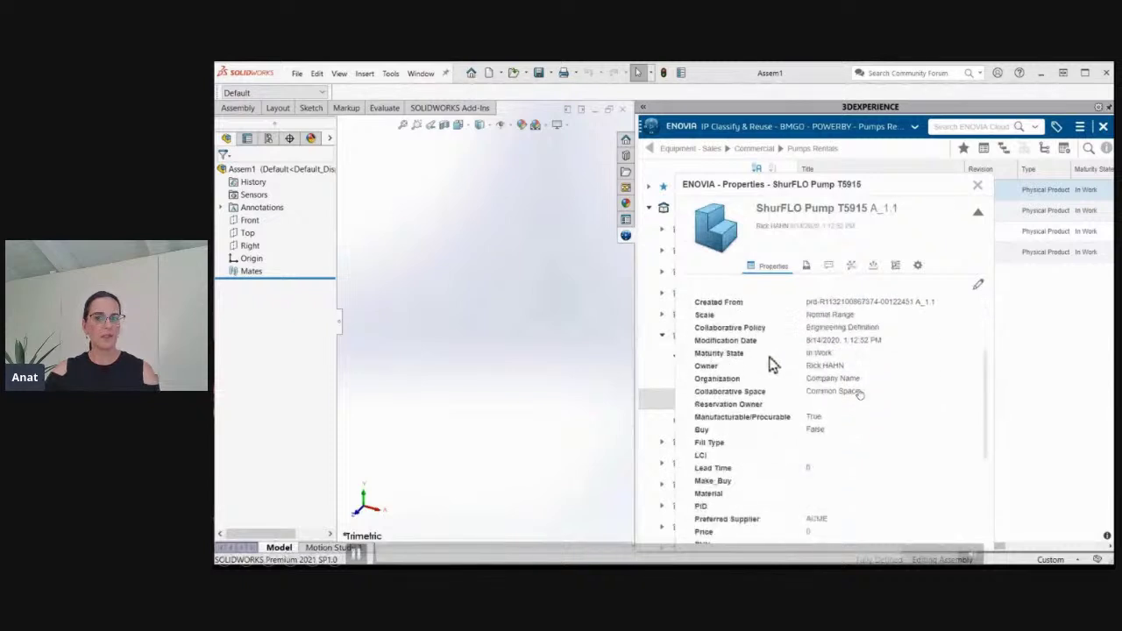
{"action": "left_click", "coordinate": [704, 472]}
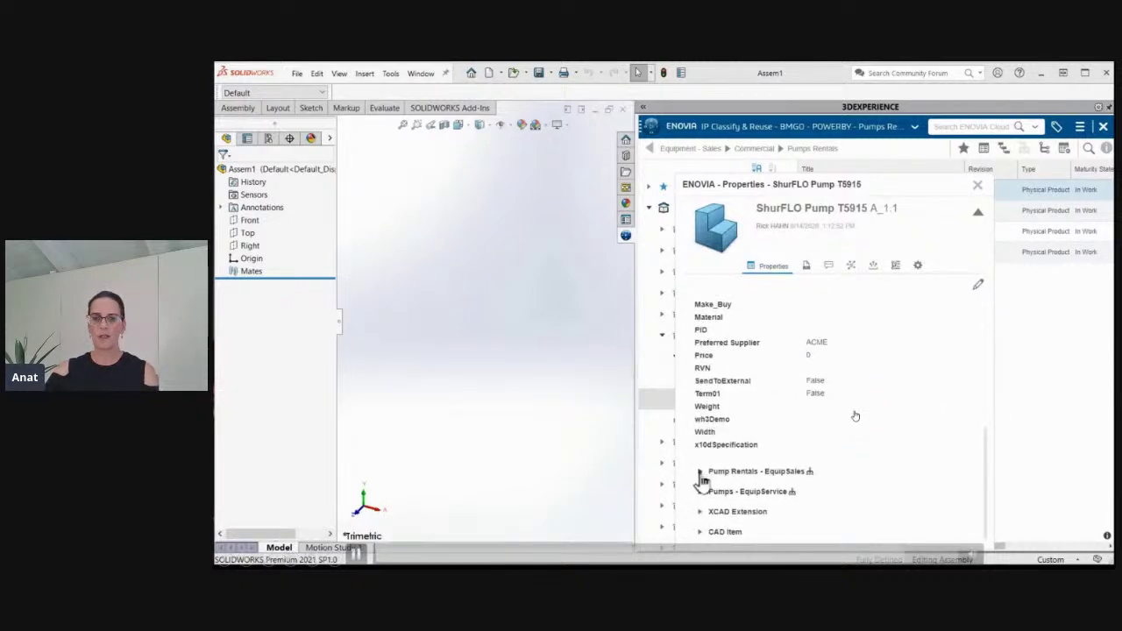
{"action": "scroll", "coordinate": [704, 495], "scroll_direction": "down", "scroll_amount": 2}
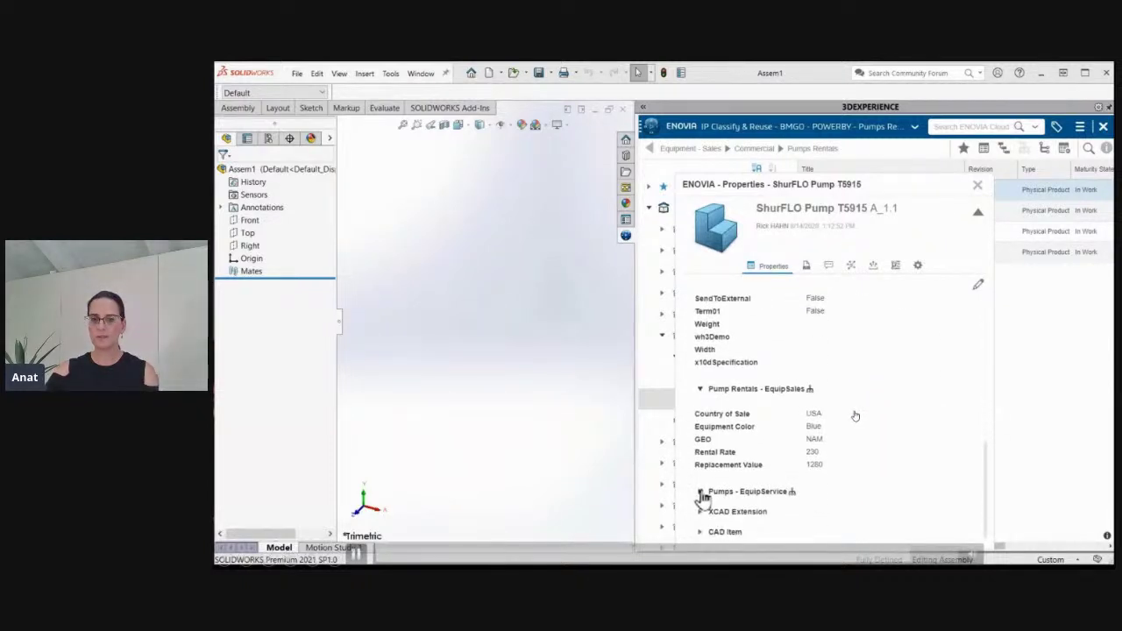
{"action": "left_click", "coordinate": [700, 492]}
{"action": "scroll", "coordinate": [766, 470], "scroll_direction": "down", "scroll_amount": 1}
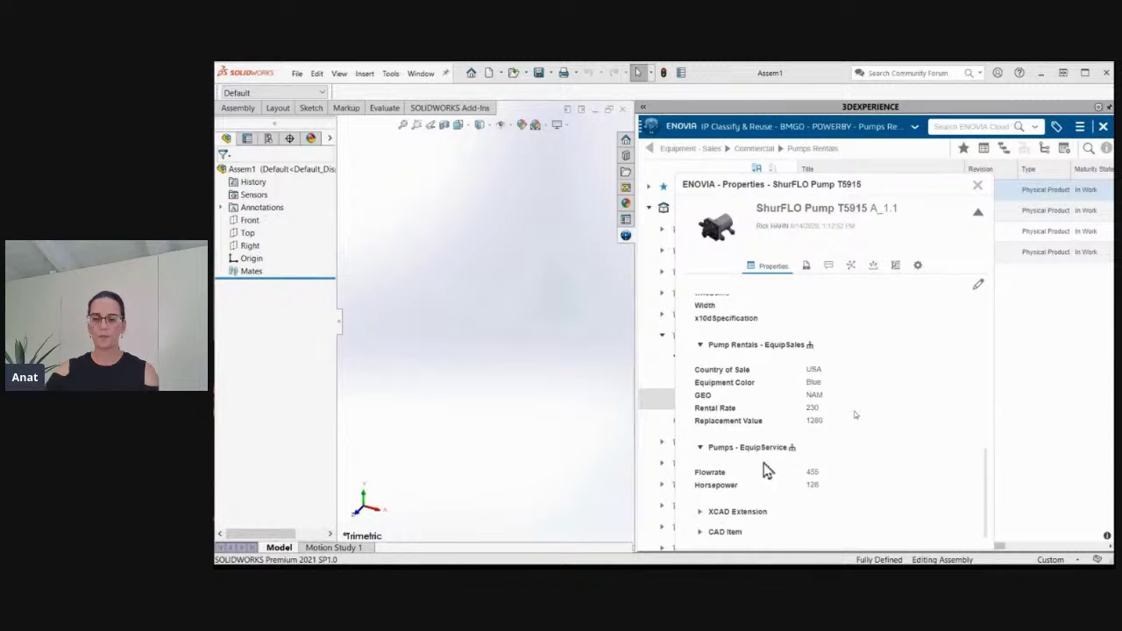
{"action": "left_click", "coordinate": [978, 188]}
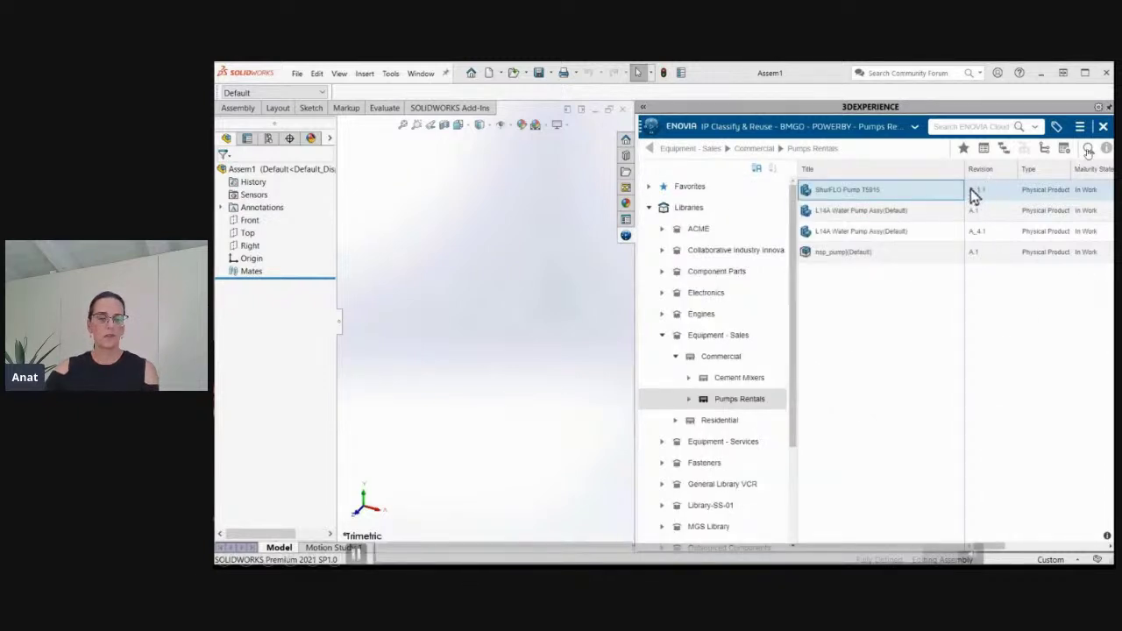
Step: Insert ShurFLO Pump T5915 from the library into the Assem1 assembly and fit it in the view
{"action": "left_click_drag", "start_coordinate": [869, 193], "coordinate": [458, 228]}
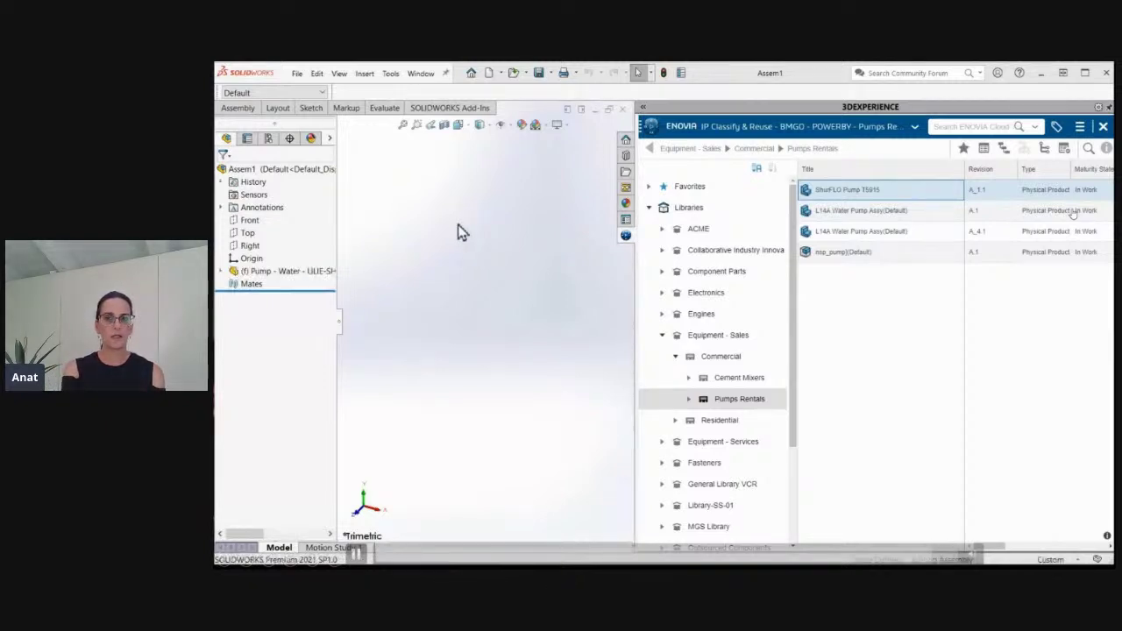
{"action": "left_click", "coordinate": [402, 126]}
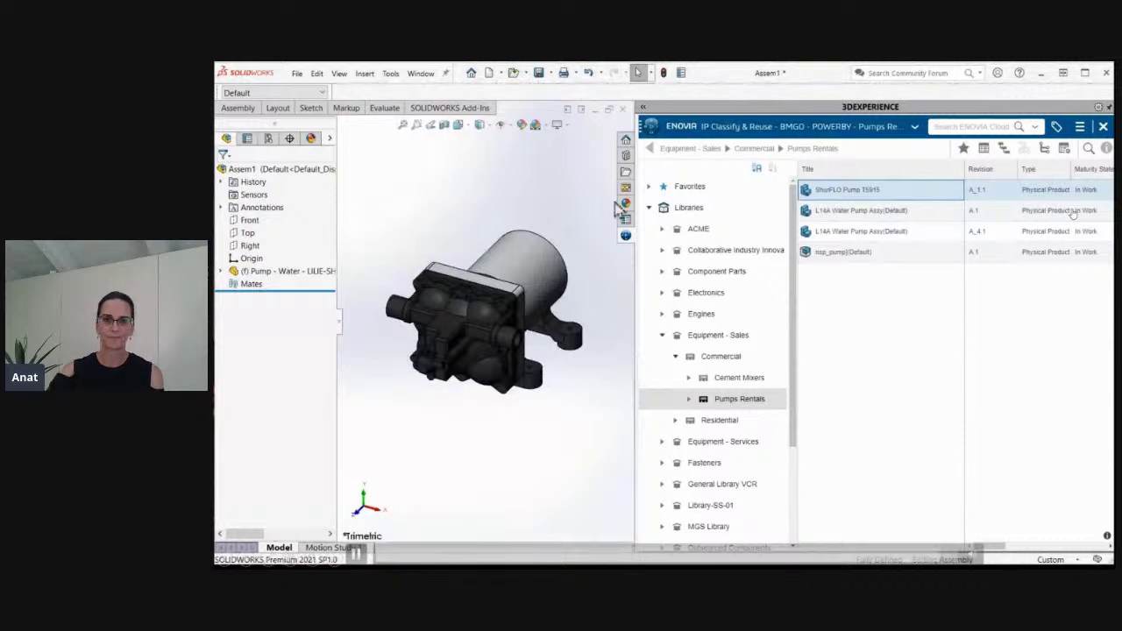
Step: Display the list of ENOVIA apps available alongside the Assem1 assembly
{"action": "left_click", "coordinate": [914, 127]}
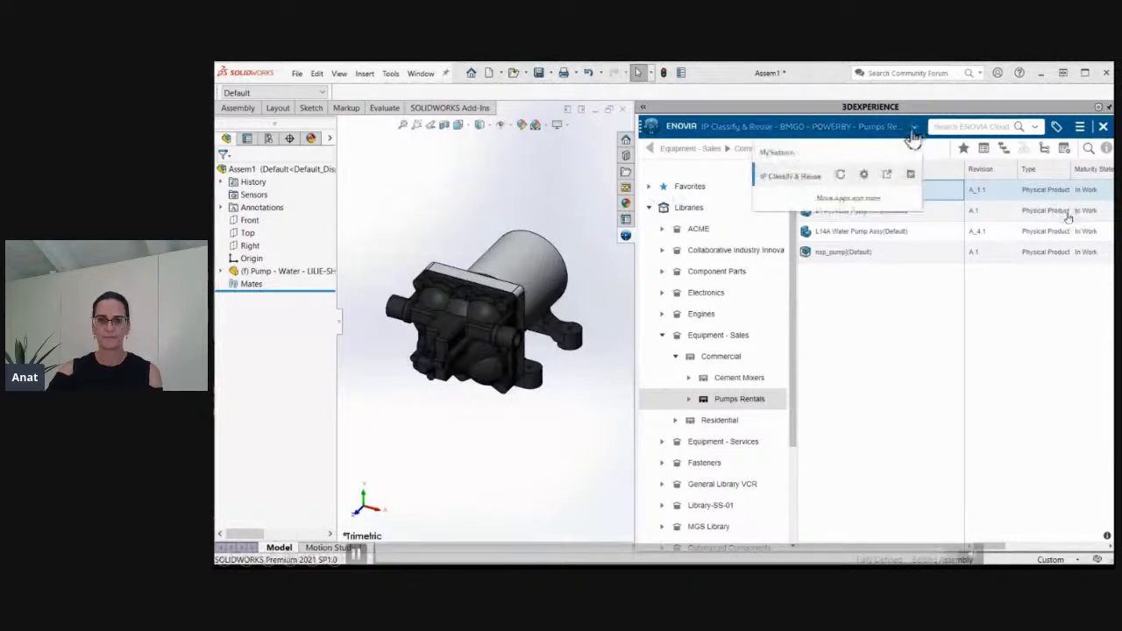